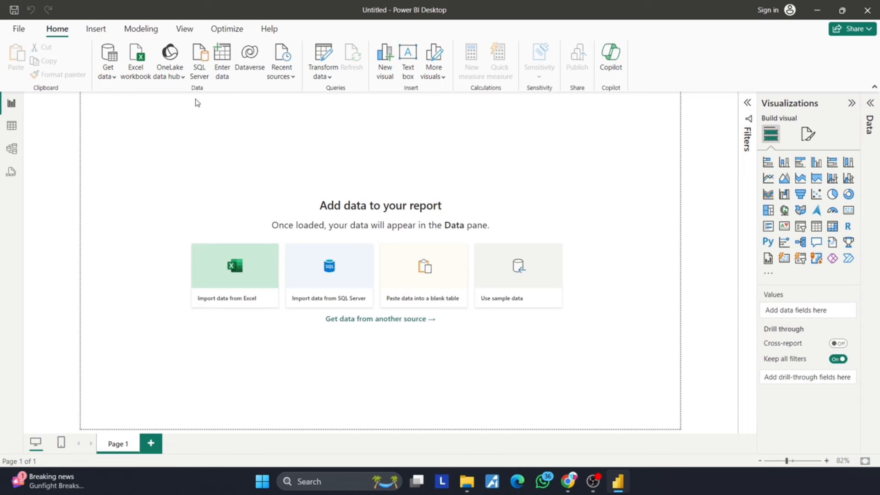
- Browse the full list of available data source connectors and close it without connecting
click(111, 77)
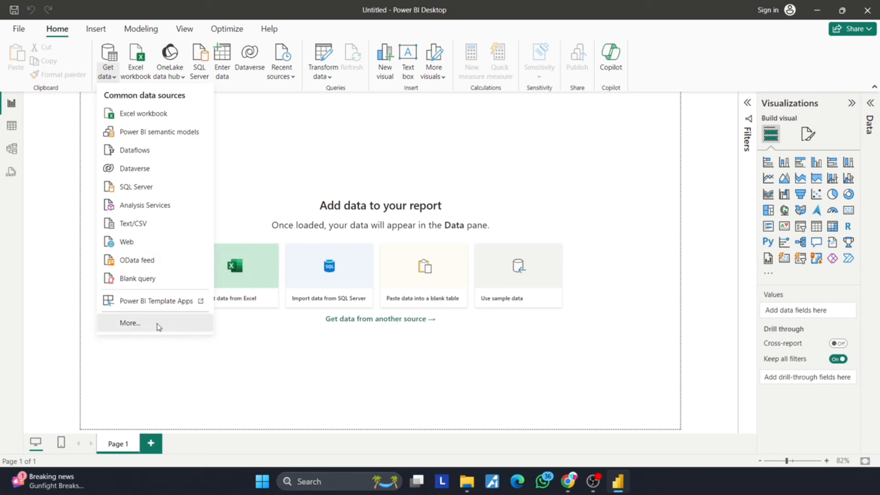
click(130, 323)
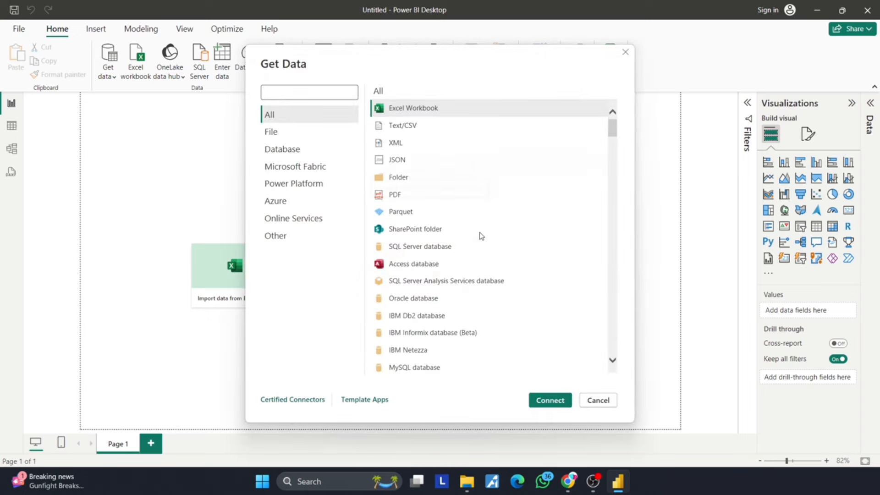
scroll(444, 257, down, 8)
scroll(444, 259, down, 5)
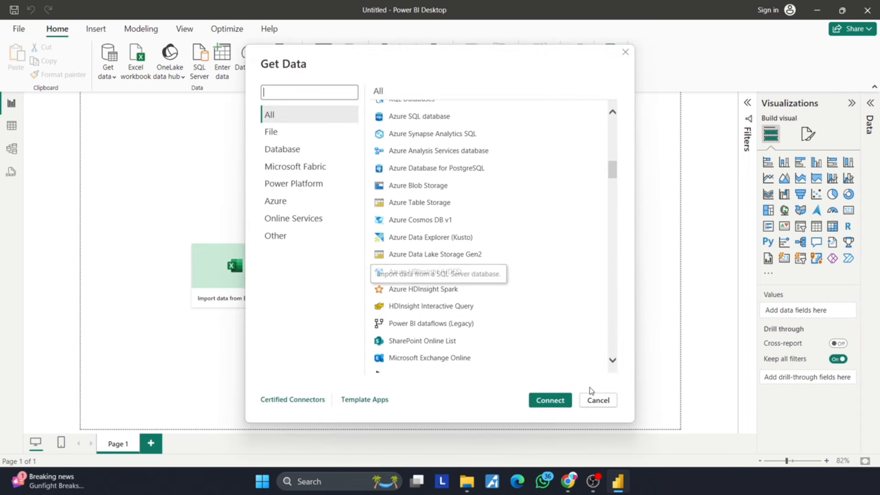
click(603, 403)
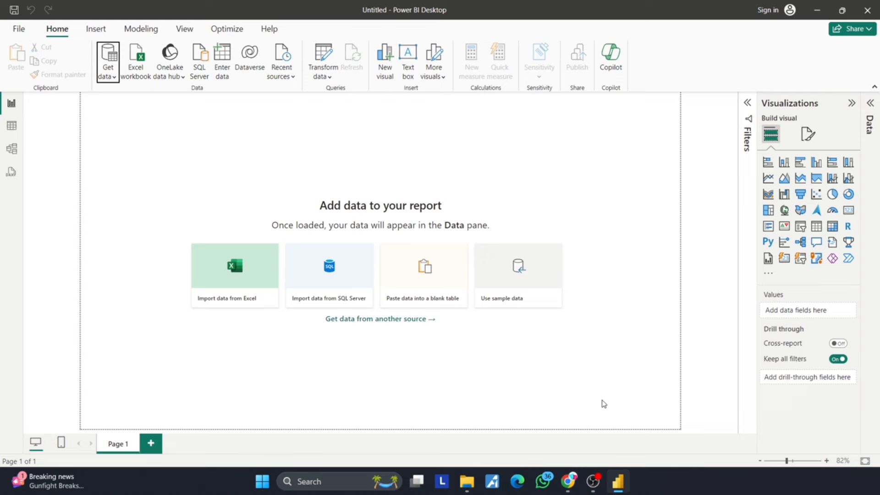
- Switch to Chrome, find the Kaggle website with a search for "kaggle", and open its Datasets section
click(571, 483)
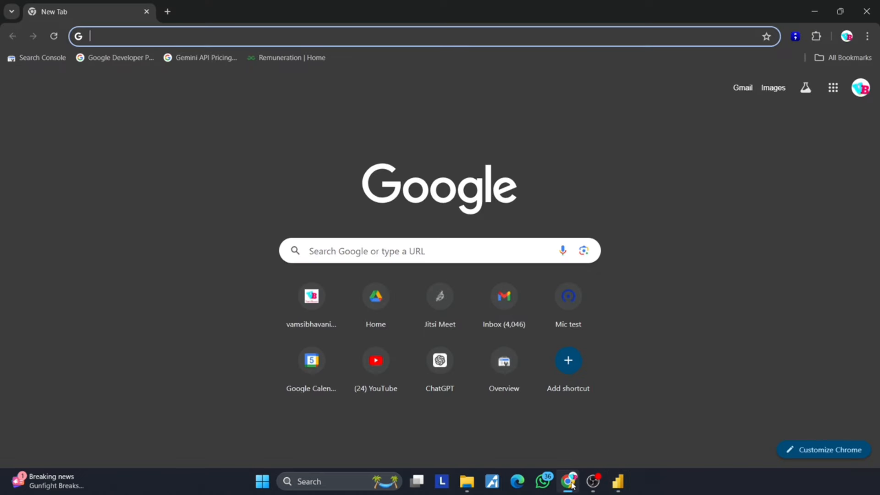
text(kaggle)
key(Return)
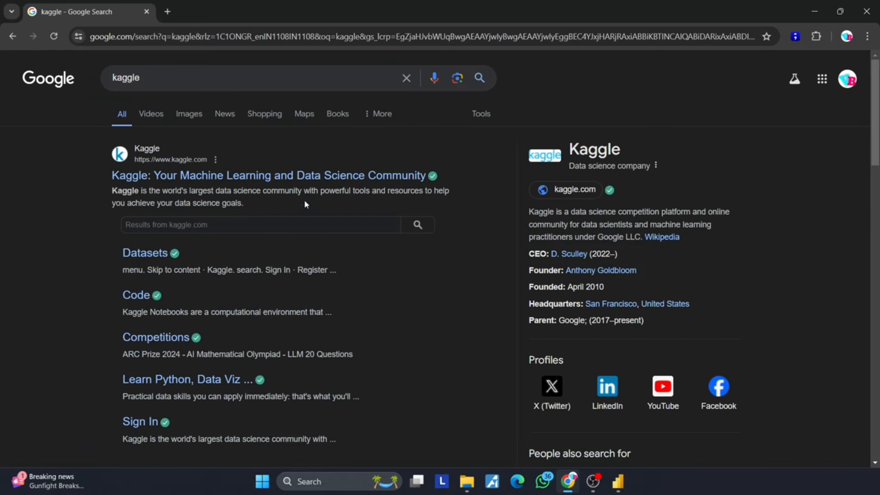
click(301, 175)
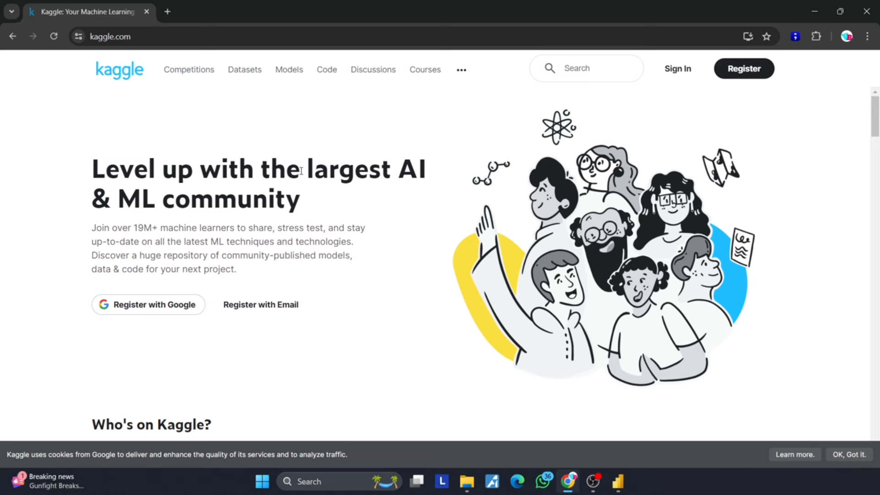
click(237, 71)
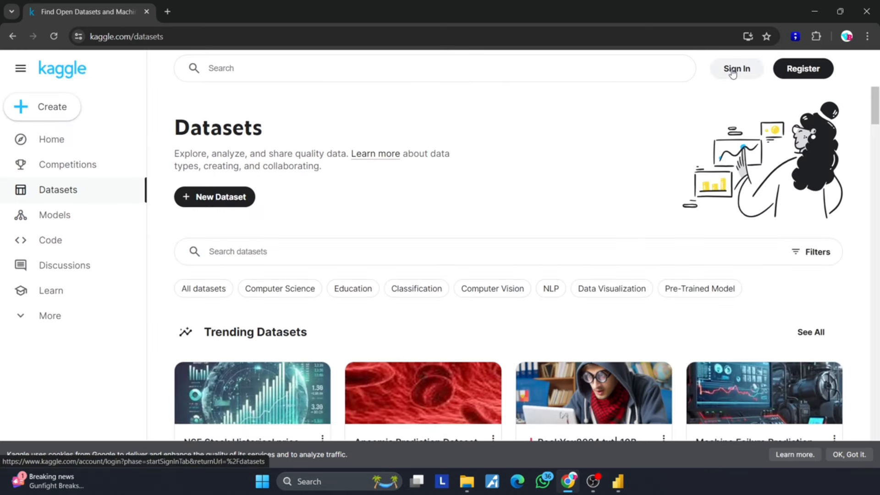
- Sign in to Kaggle with the channel's Google account
click(733, 71)
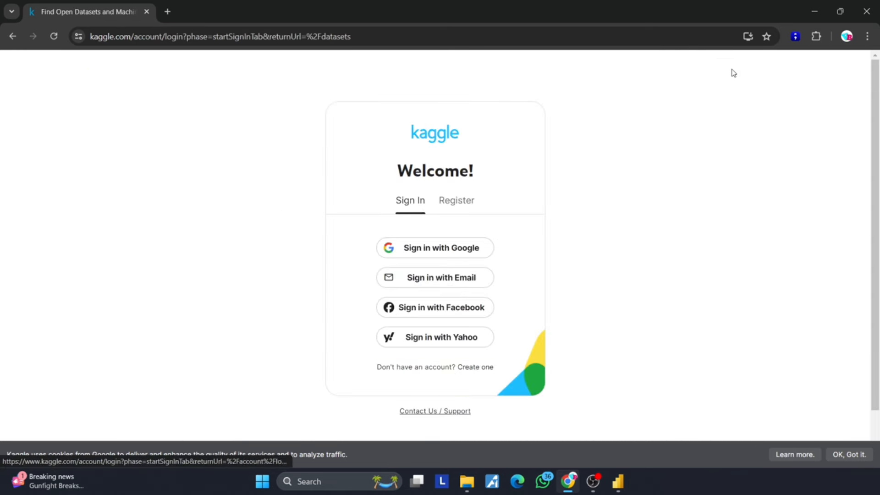
click(452, 250)
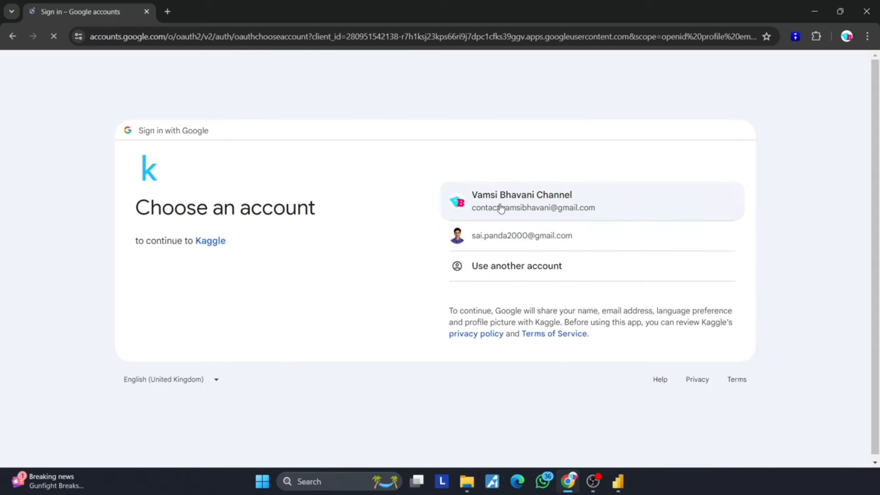
click(501, 208)
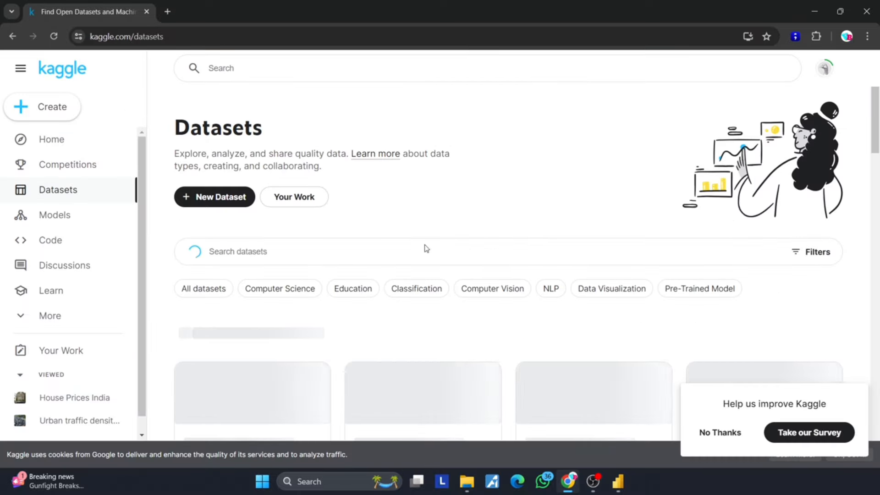
- Find the IMDB Top 250 TV Shows dataset on the Datasets page and download it
scroll(613, 262, down, 4)
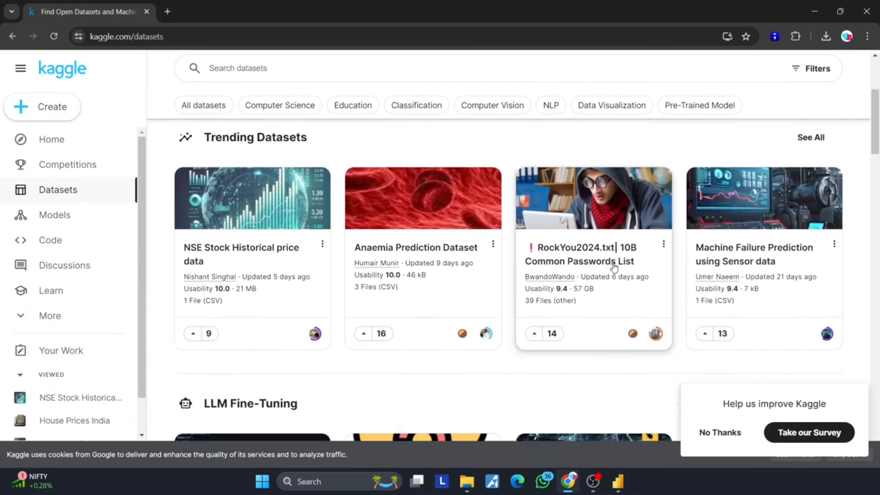
scroll(614, 267, down, 13)
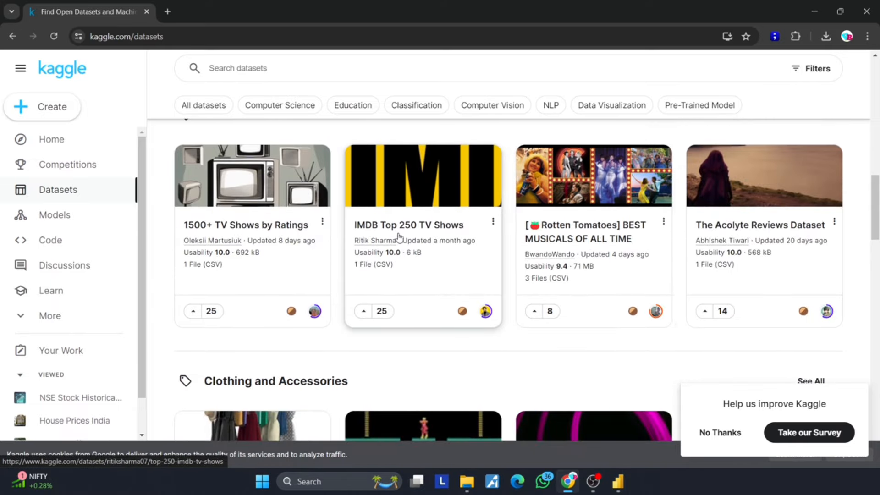
click(438, 232)
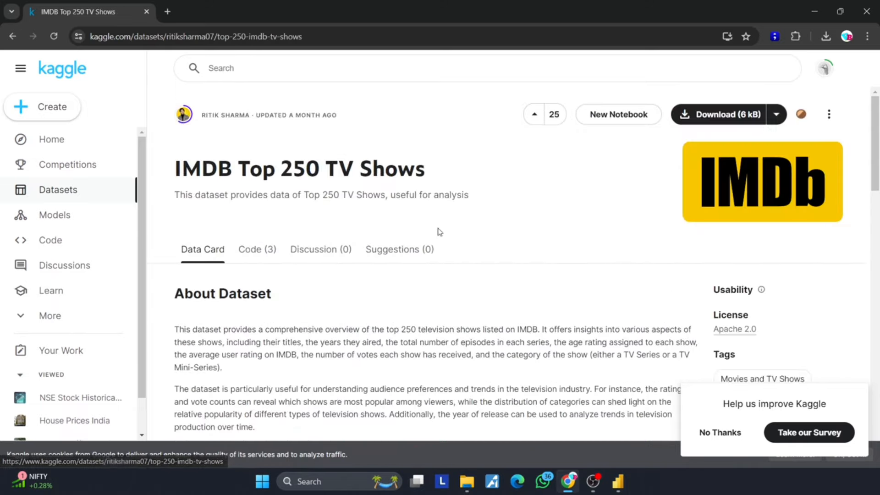
click(729, 120)
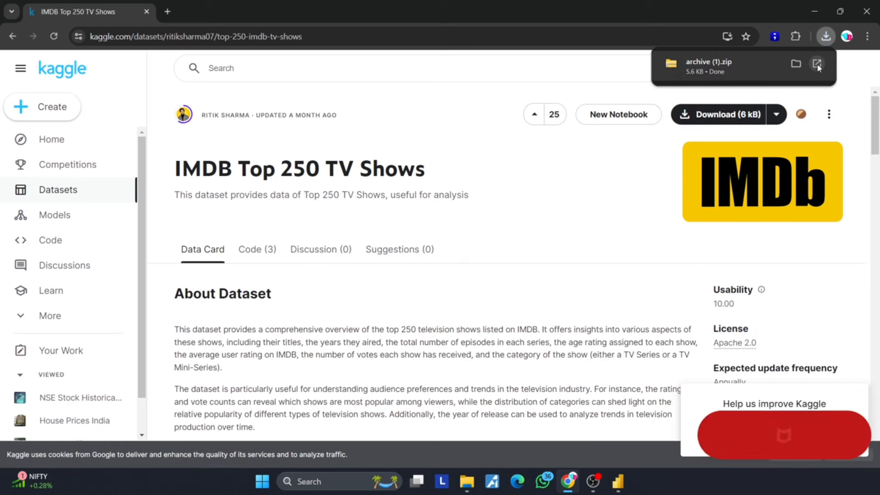
- Extract the downloaded archive (1).zip into a folder named imdb inside Downloads
click(817, 64)
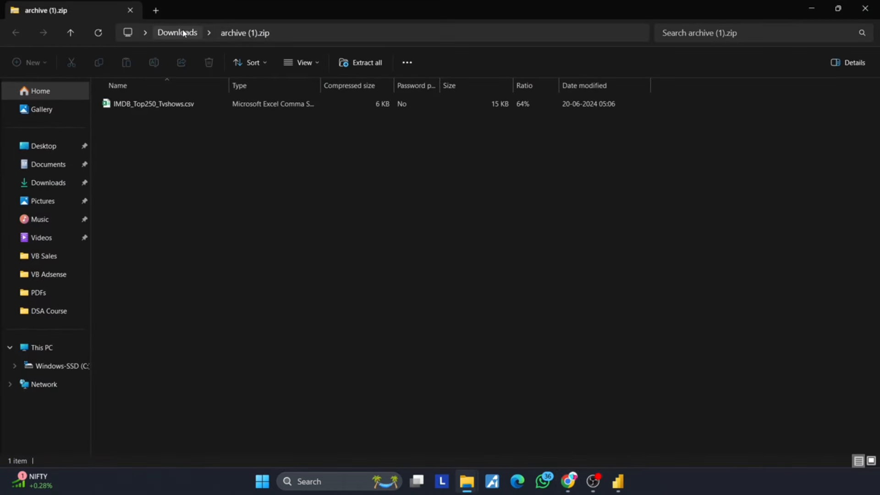
click(182, 32)
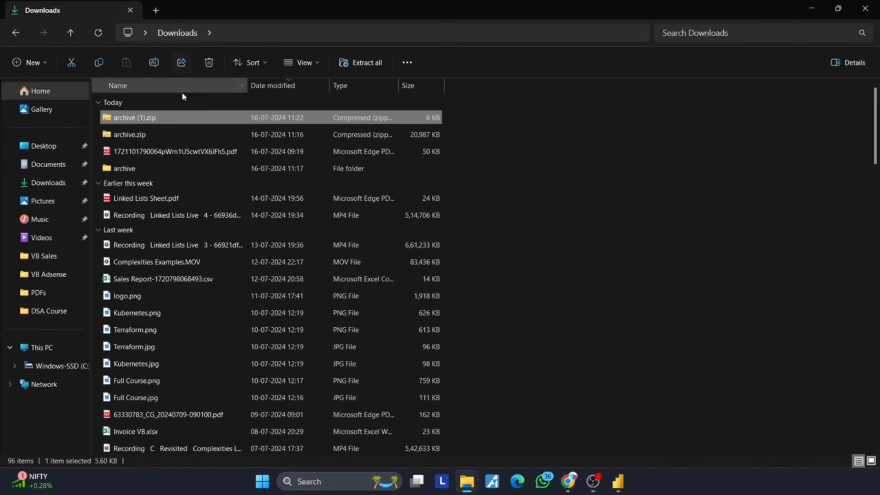
click(360, 62)
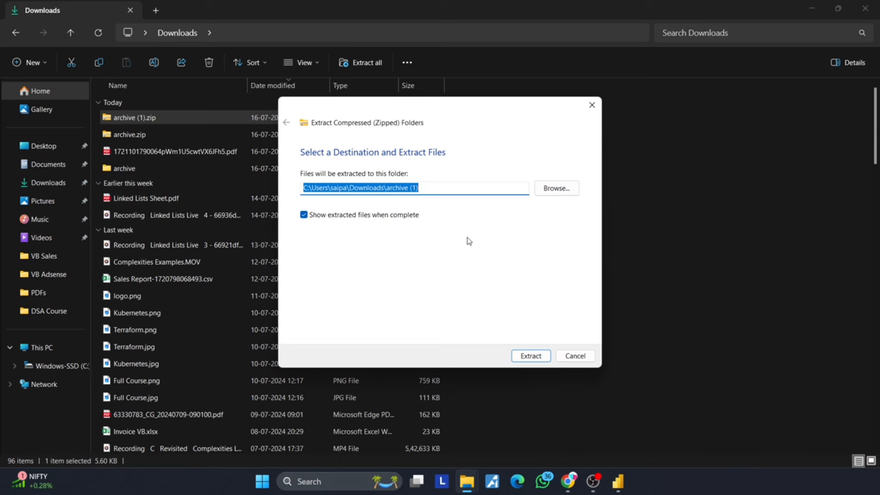
click(448, 187)
key(BackSpace)
key(BackSpace)
key(BackSpace)
key(BackSpace)
key(BackSpace)
key(BackSpace)
key(BackSpace)
key(BackSpace)
key(BackSpace)
key(BackSpace)
key(BackSpace)
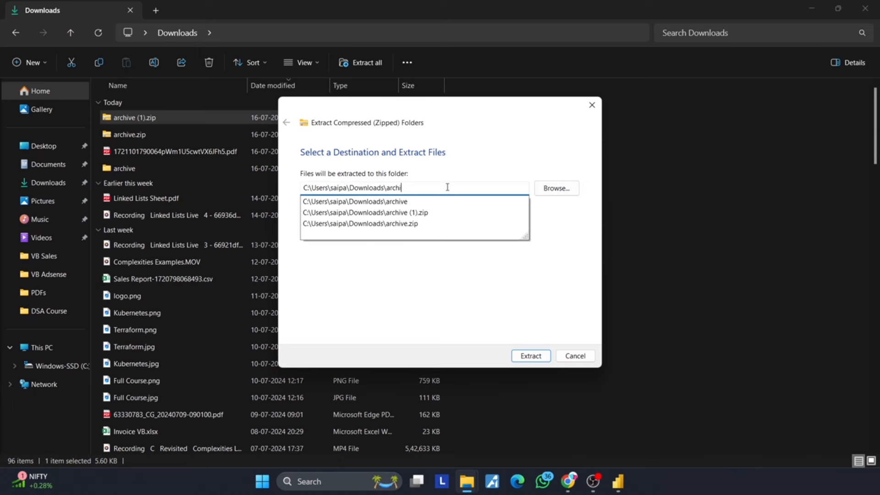
text(imdb)
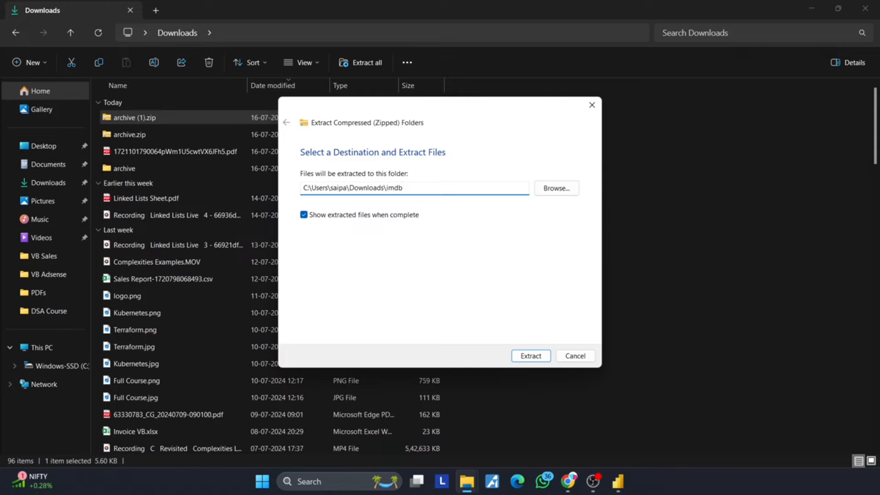
key(Return)
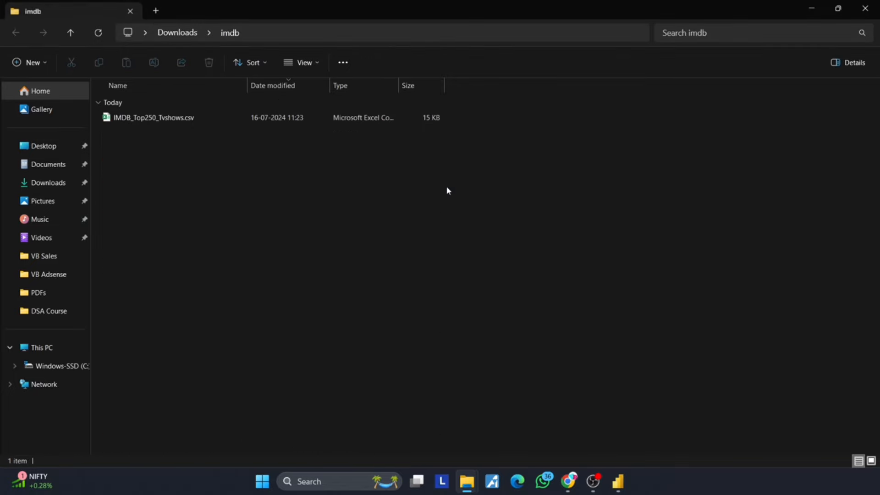
- Switch to Power BI Desktop and start a data import using the Text/CSV connector
click(618, 482)
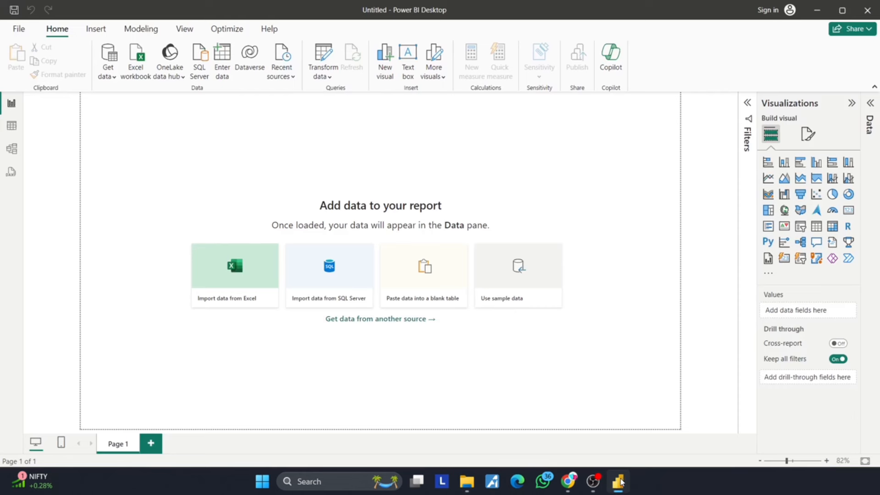
click(112, 59)
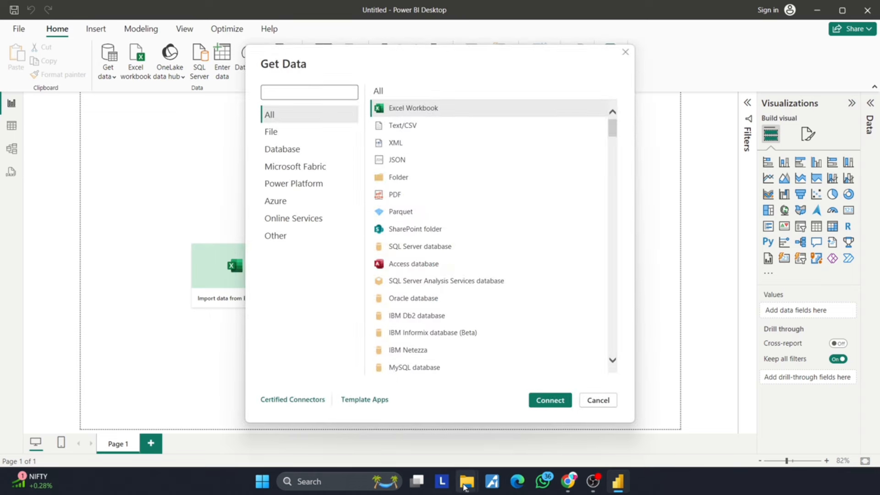
mouse_move(465, 487)
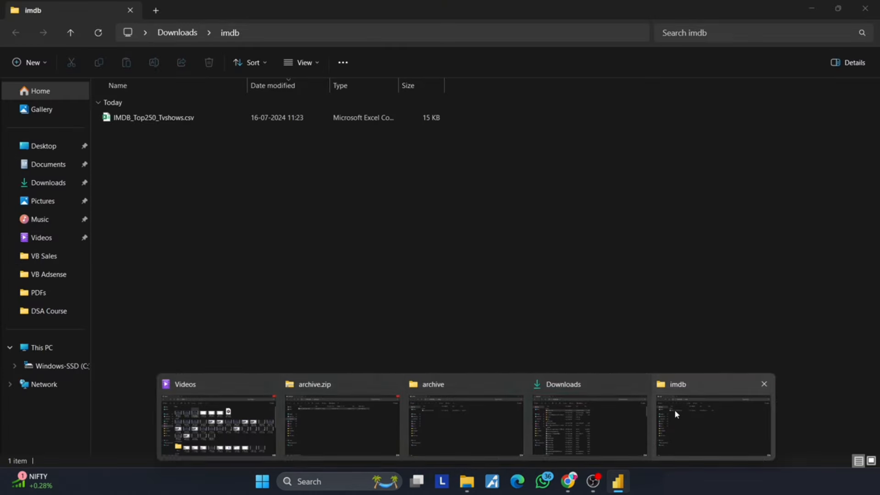
click(675, 410)
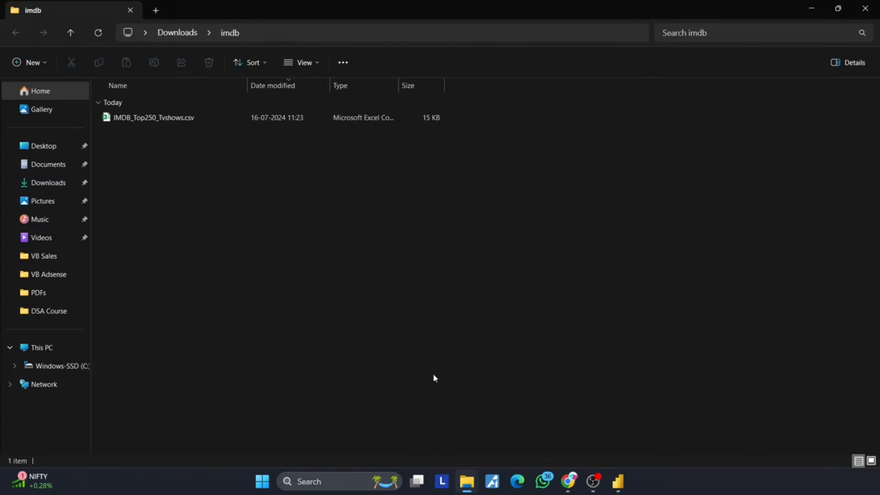
click(618, 482)
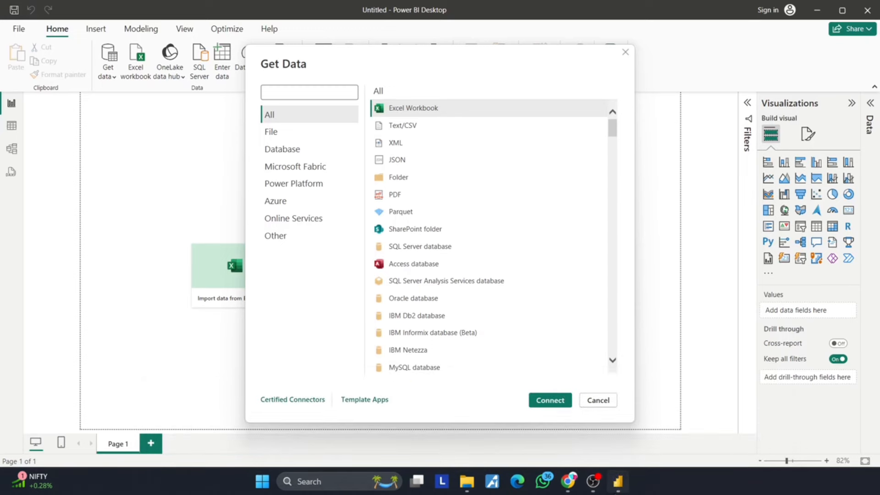
click(410, 126)
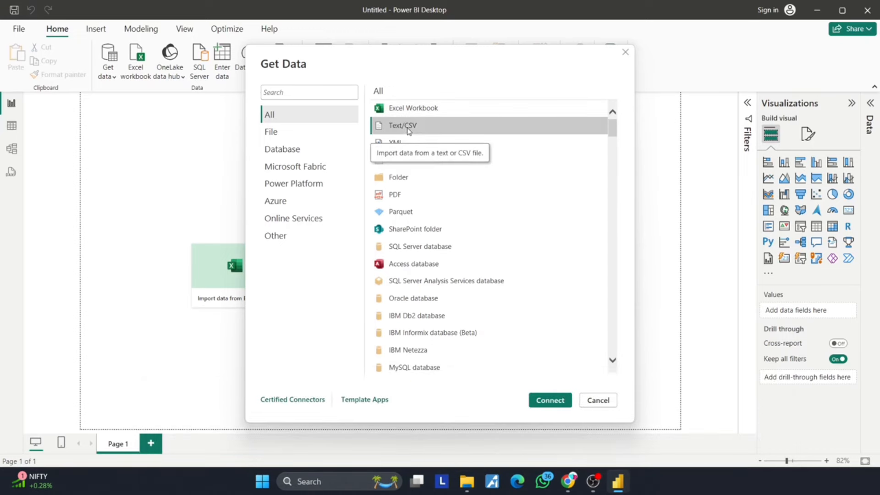
click(551, 400)
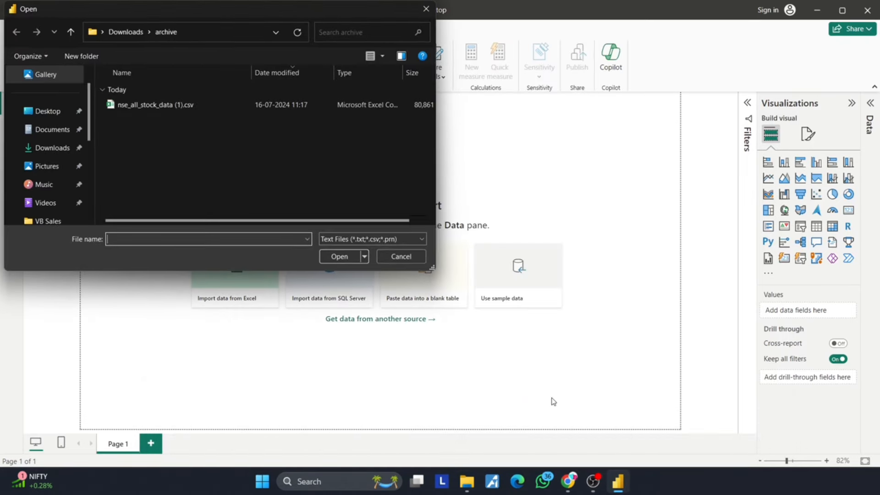
- Open IMDB_Top250_Tvshows.csv from the imdb folder in Downloads and choose to transform its data instead of loading it directly
click(131, 32)
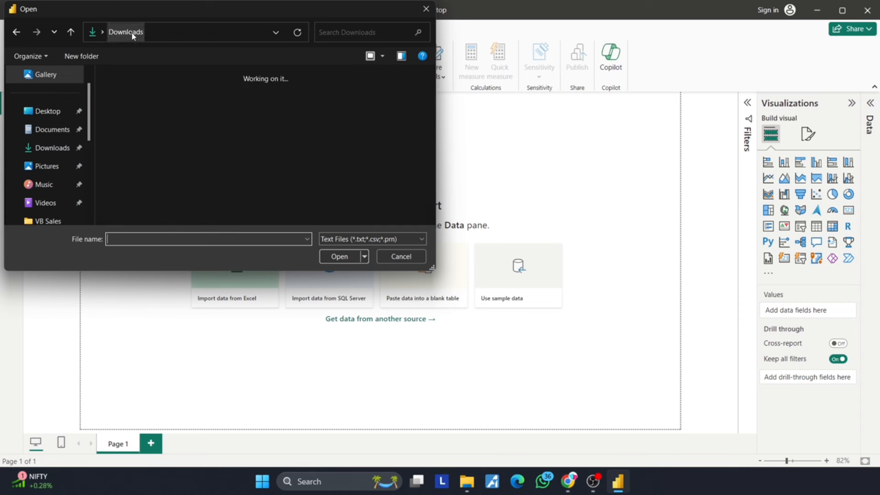
double_click(132, 135)
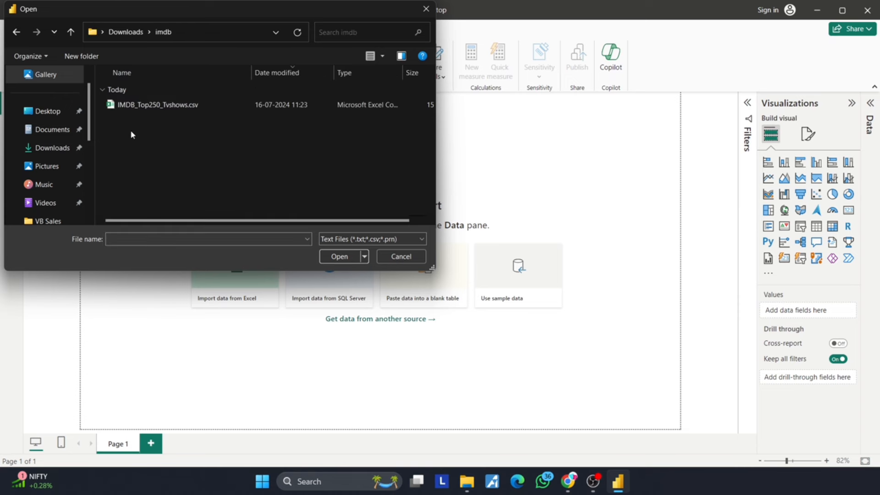
click(172, 107)
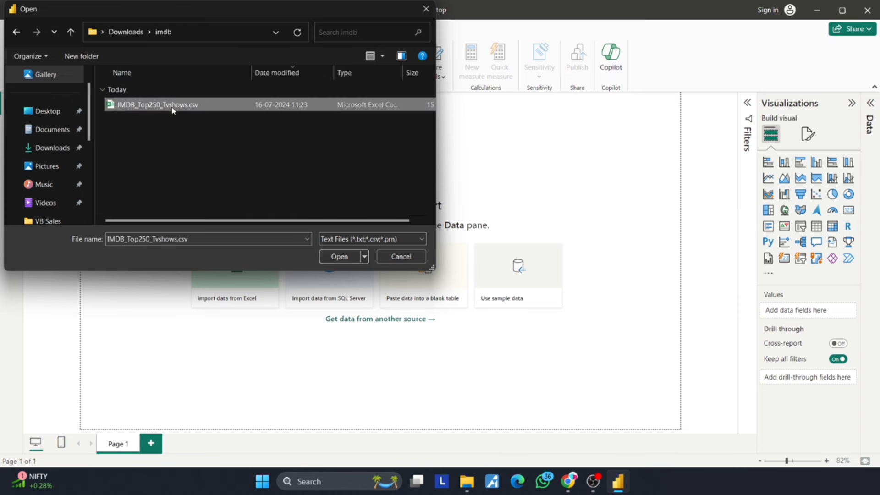
click(339, 256)
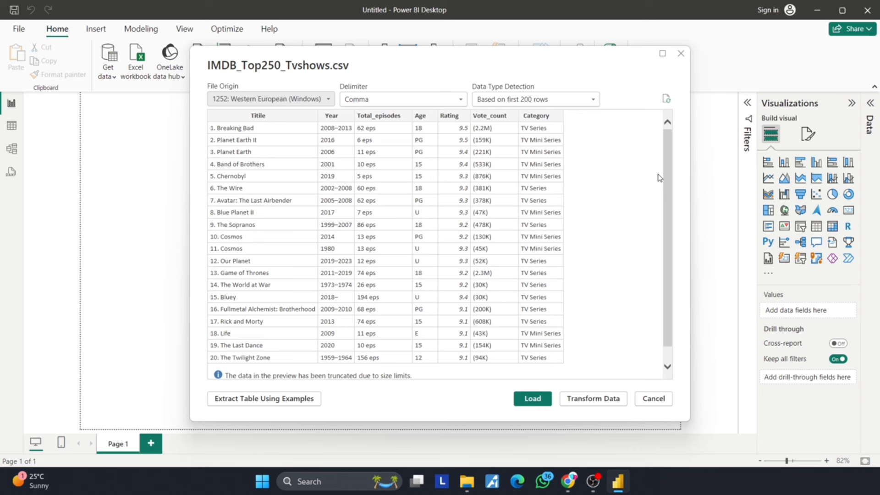
click(594, 399)
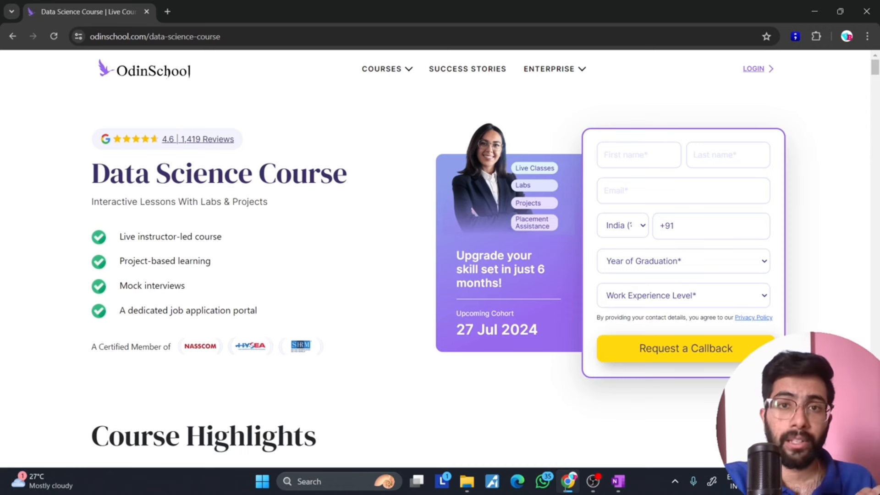
scroll(440, 257, down, 3)
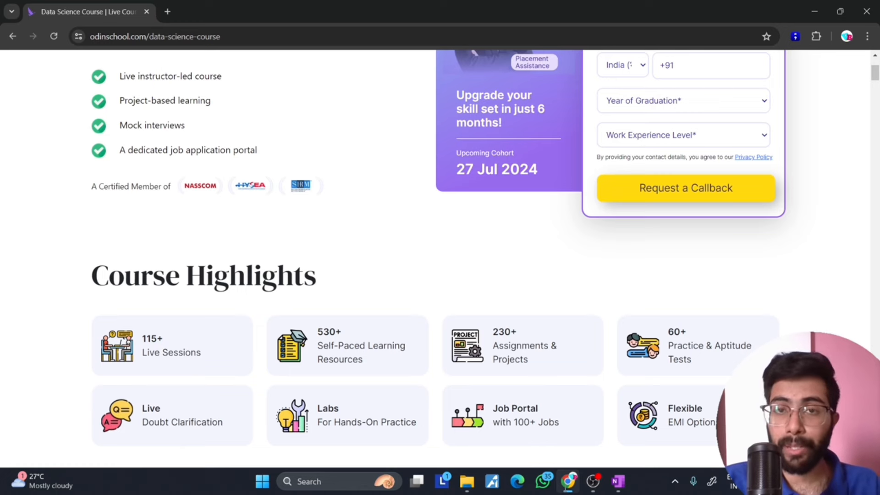
scroll(435, 252, down, 7)
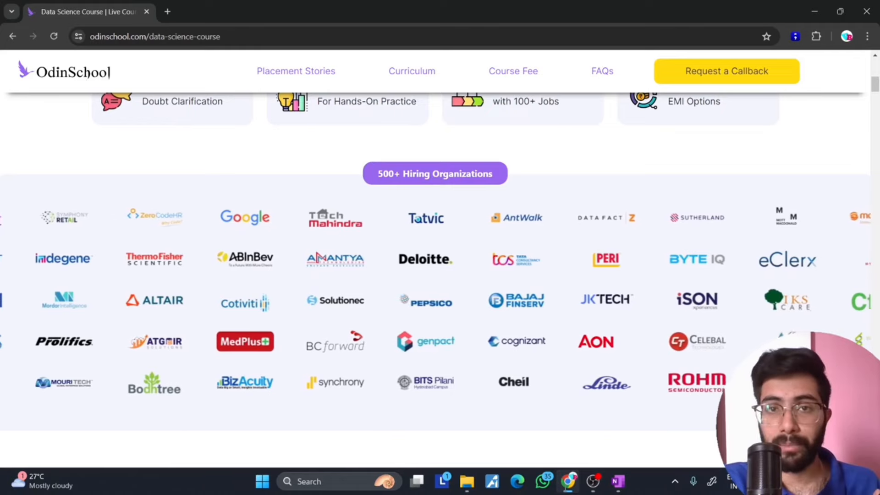
- Review the placement stories and career services sections of the OdinSchool Data Science course page
scroll(435, 275, down, 10)
scroll(436, 275, down, 2)
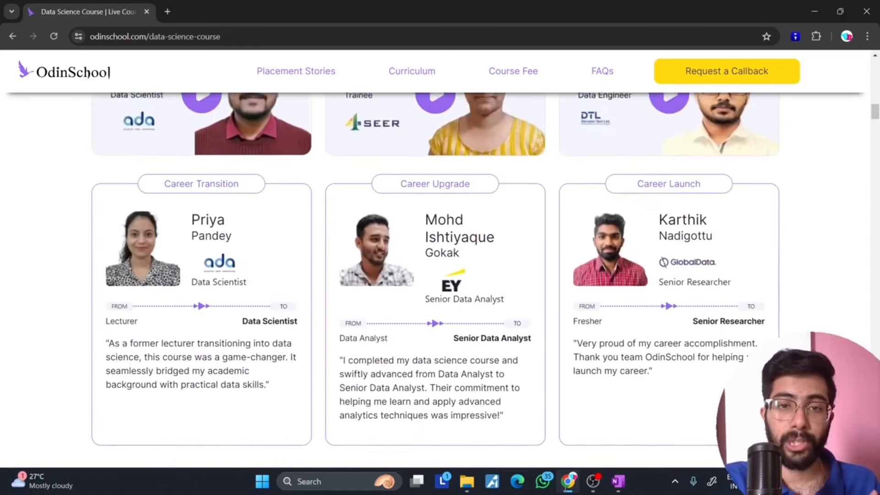
scroll(436, 275, up, 2)
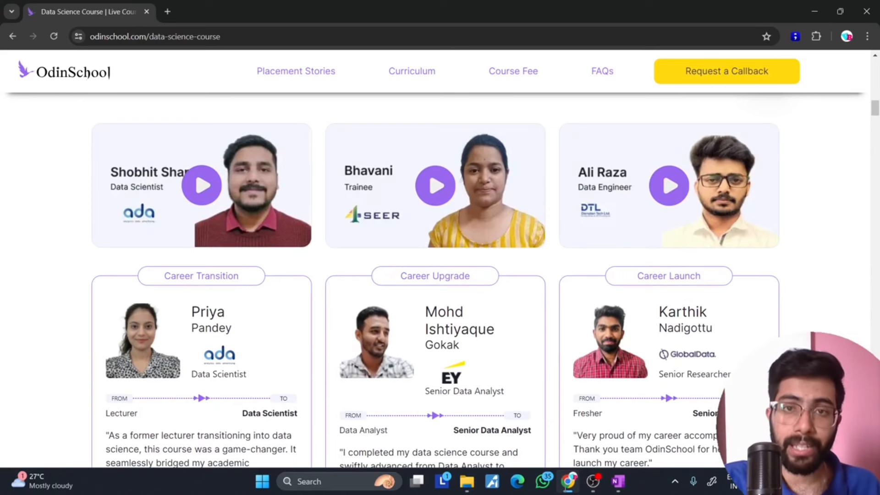
scroll(436, 275, up, 2)
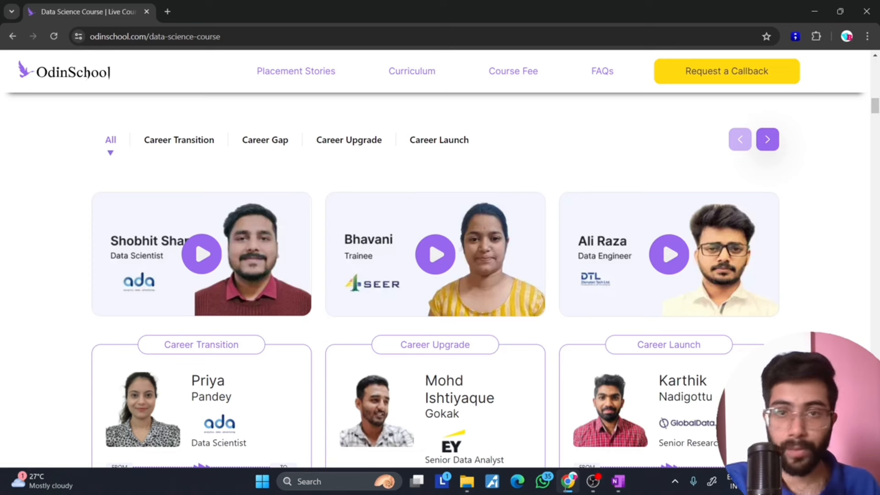
scroll(436, 275, down, 10)
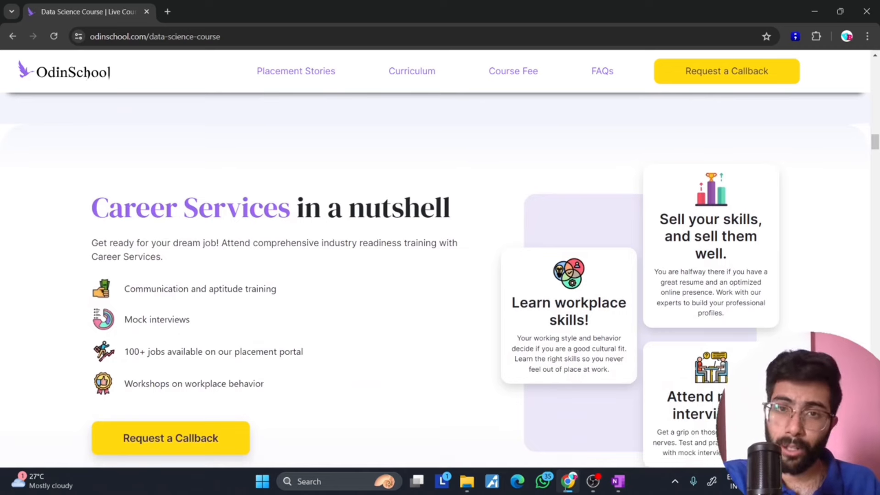
scroll(435, 284, down, 9)
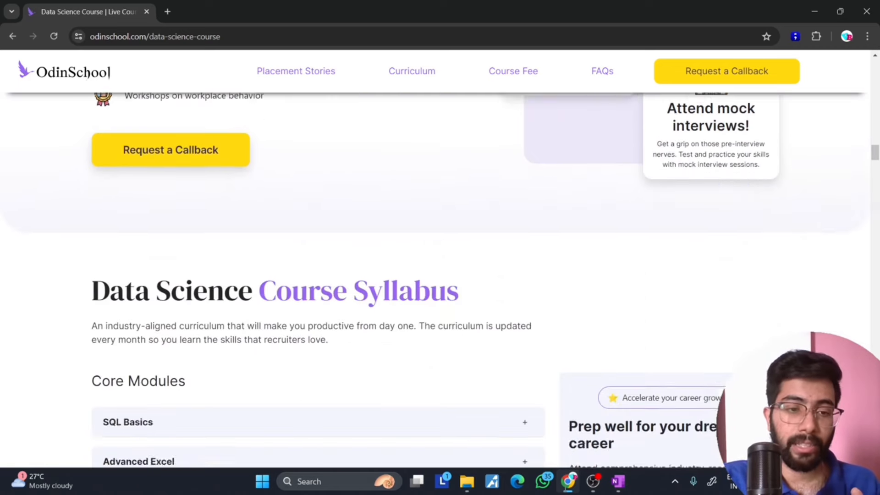
- Read through the Data Science course syllabus, covering the core modules, bonus modules, career acceleration skills and tools
scroll(436, 284, down, 7)
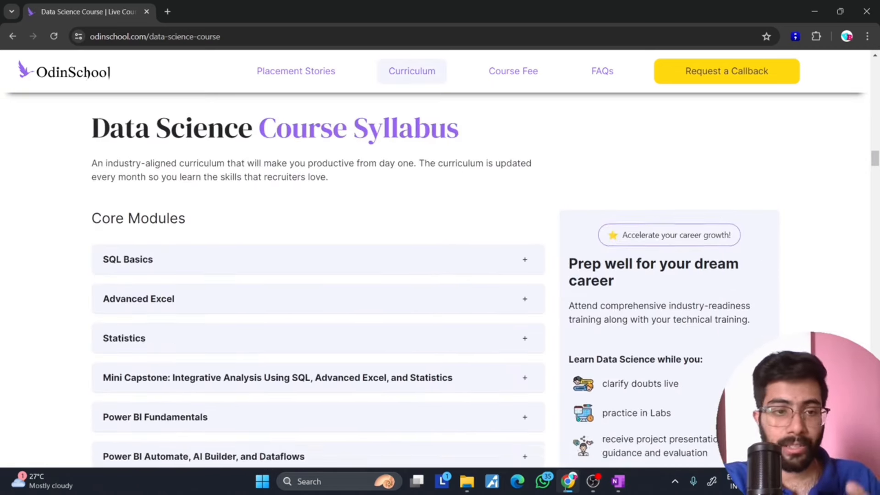
scroll(435, 284, down, 9)
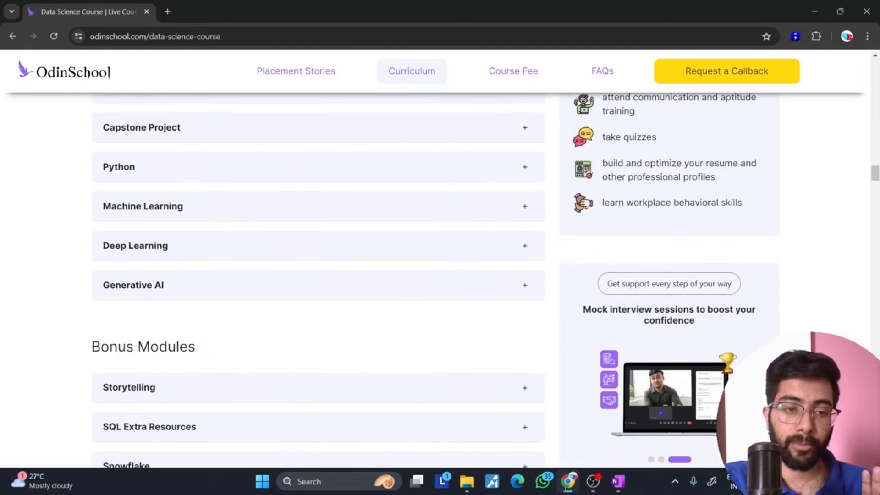
scroll(436, 285, down, 5)
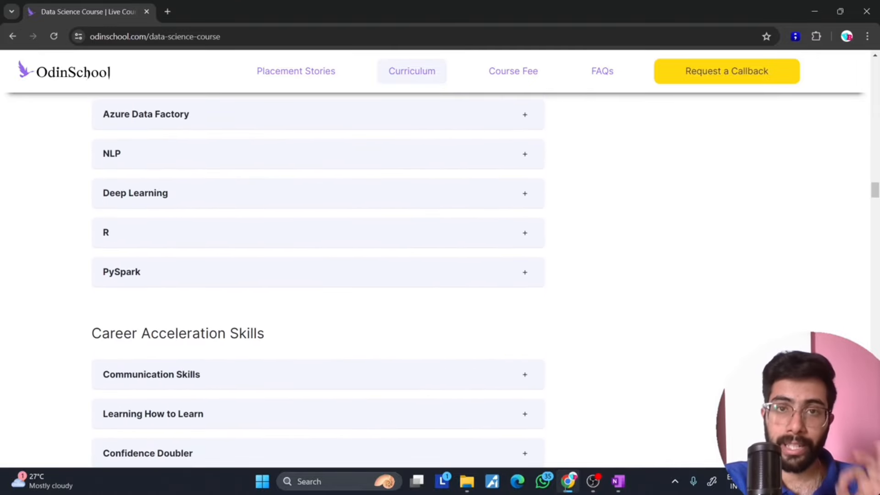
scroll(435, 284, down, 8)
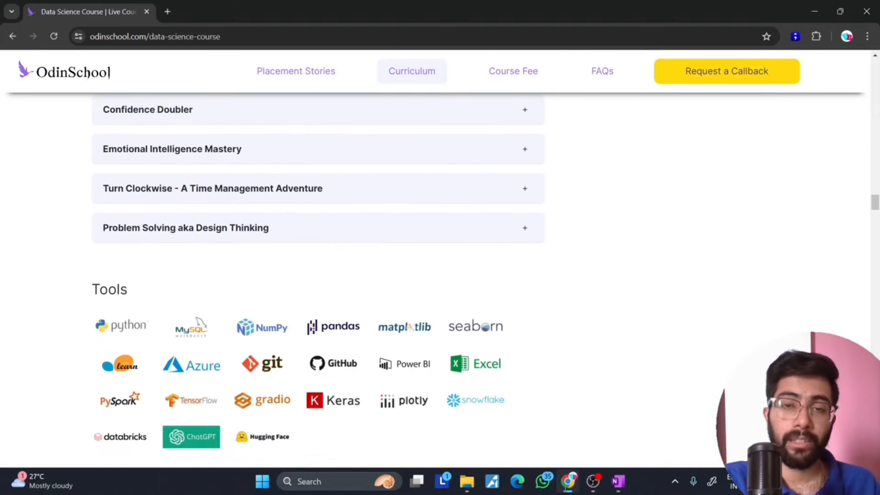
scroll(436, 285, down, 2)
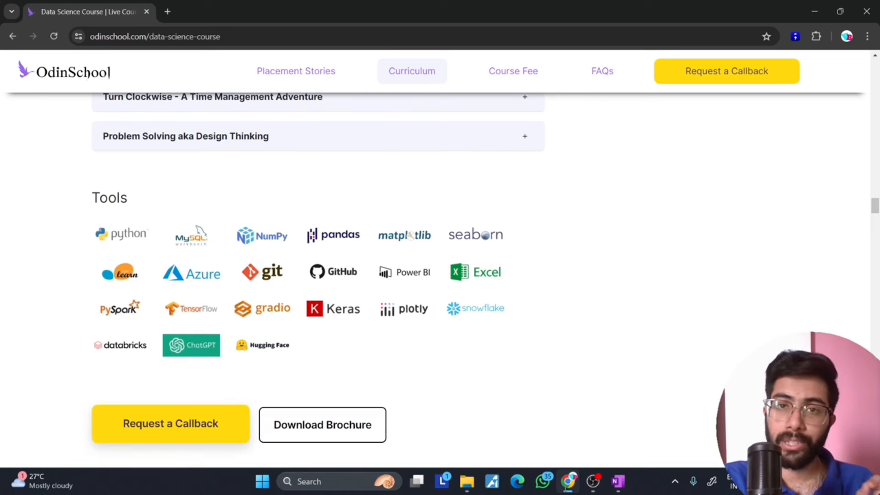
scroll(436, 285, down, 2)
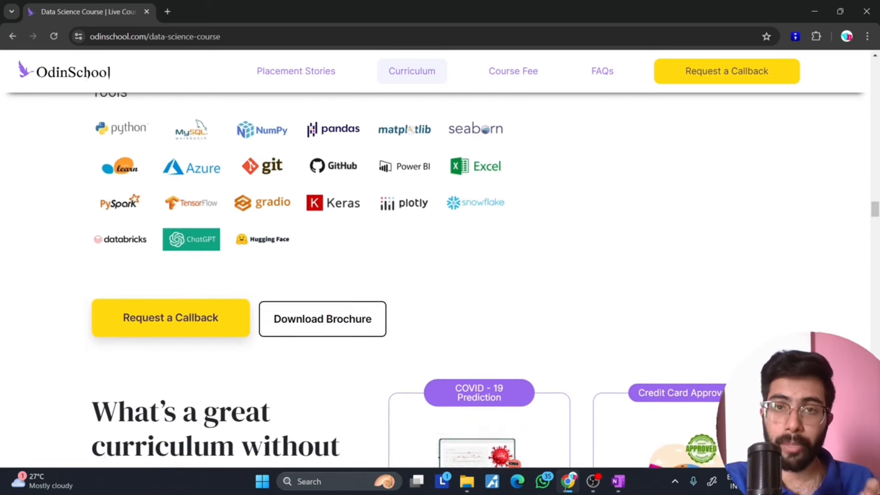
scroll(435, 285, down, 3)
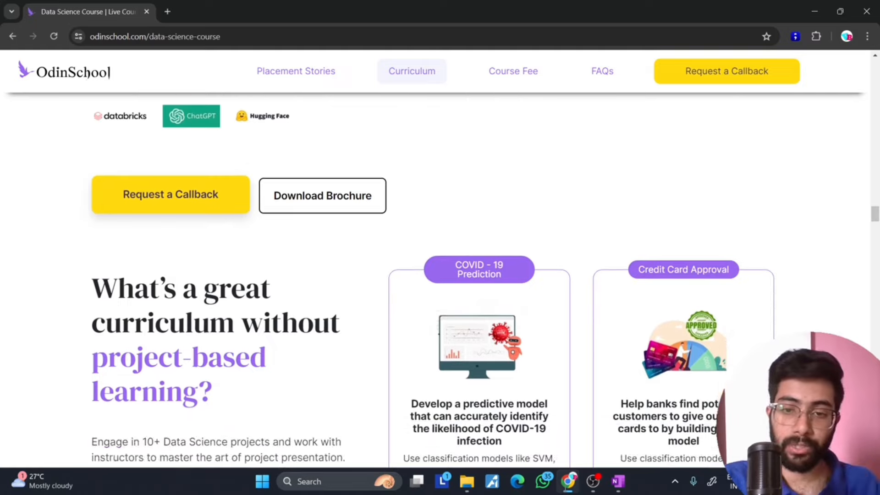
- Look over the course's project-based learning examples and the student project highlights
scroll(435, 284, down, 15)
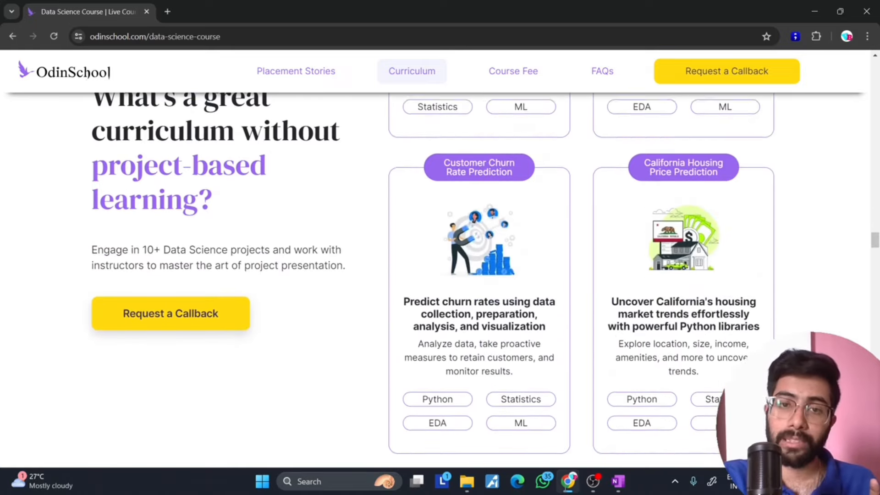
scroll(436, 284, down, 2)
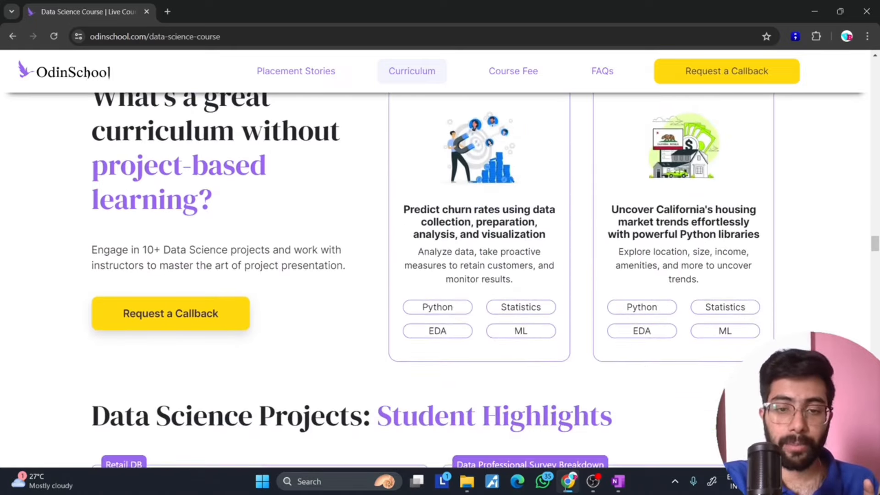
scroll(435, 285, down, 5)
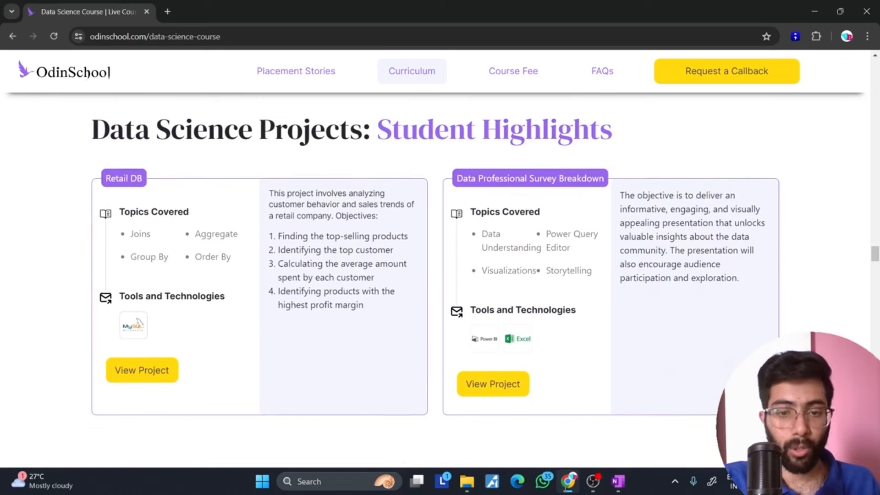
scroll(435, 284, up, 2)
scroll(435, 284, up, 15)
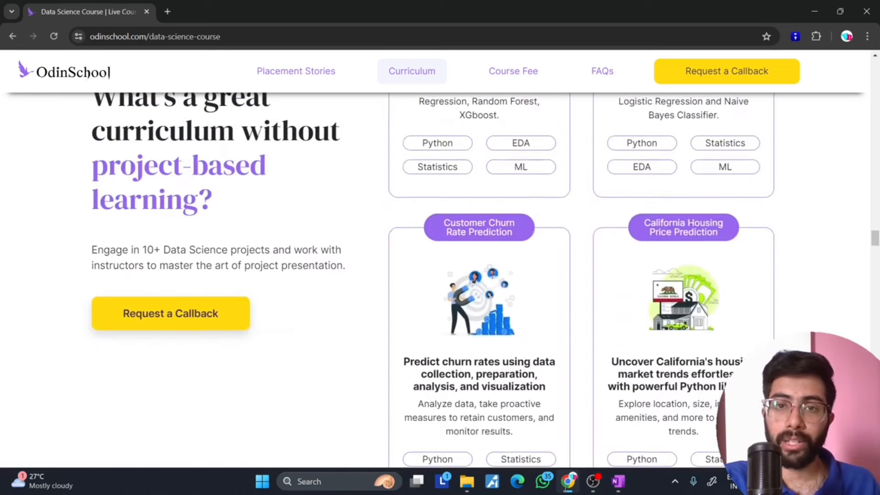
scroll(435, 285, up, 20)
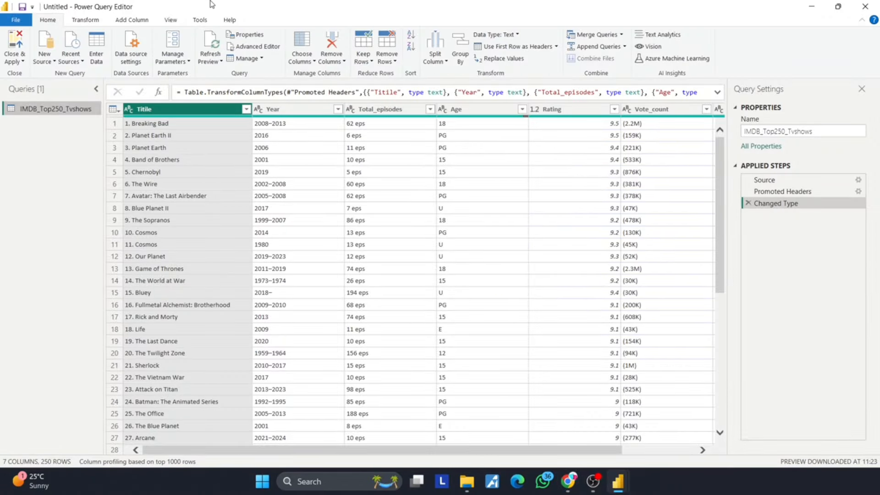
- Filter the blank entries out of the Age column in the IMDB_Top250_Tvshows query
scroll(452, 220, down, 20)
click(453, 219)
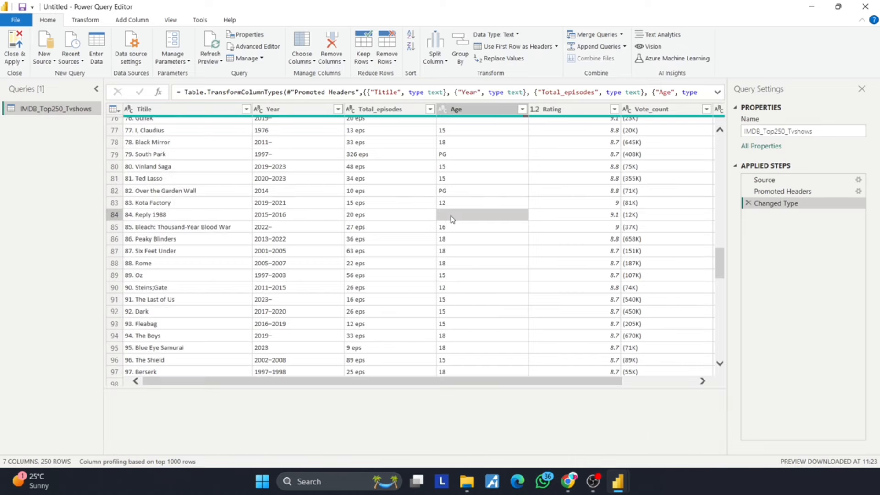
scroll(500, 299, down, 5)
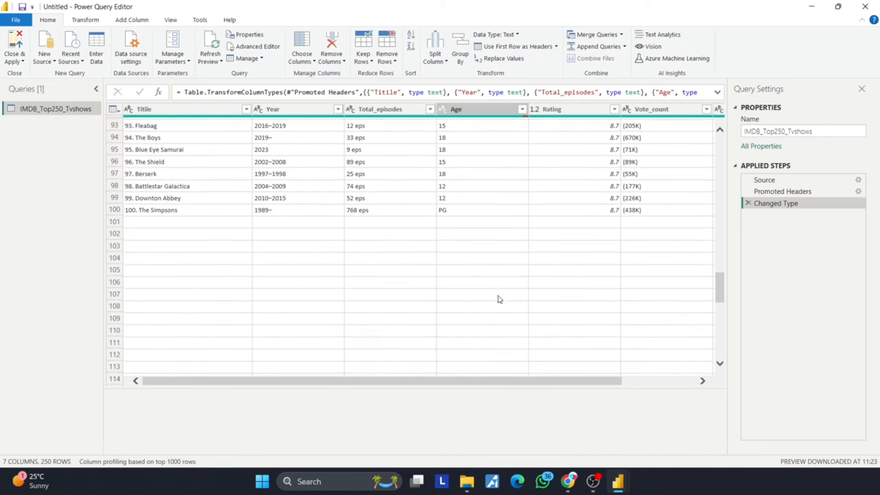
scroll(499, 299, up, 6)
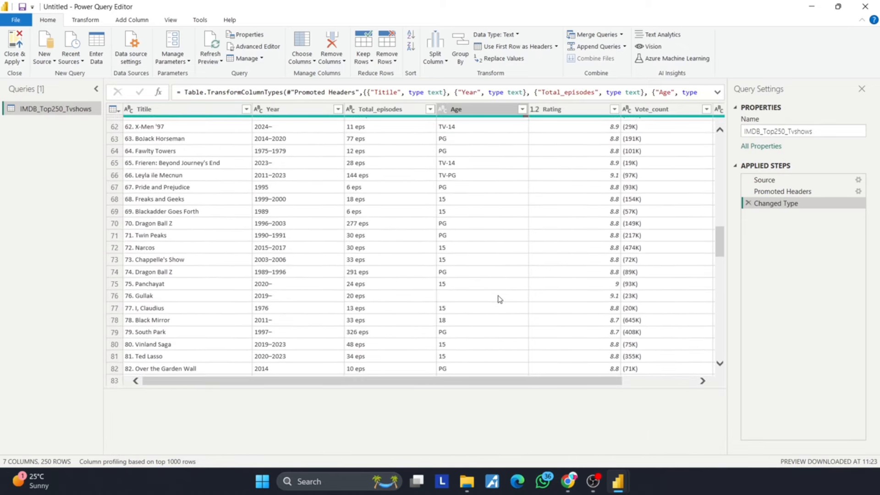
scroll(500, 299, up, 5)
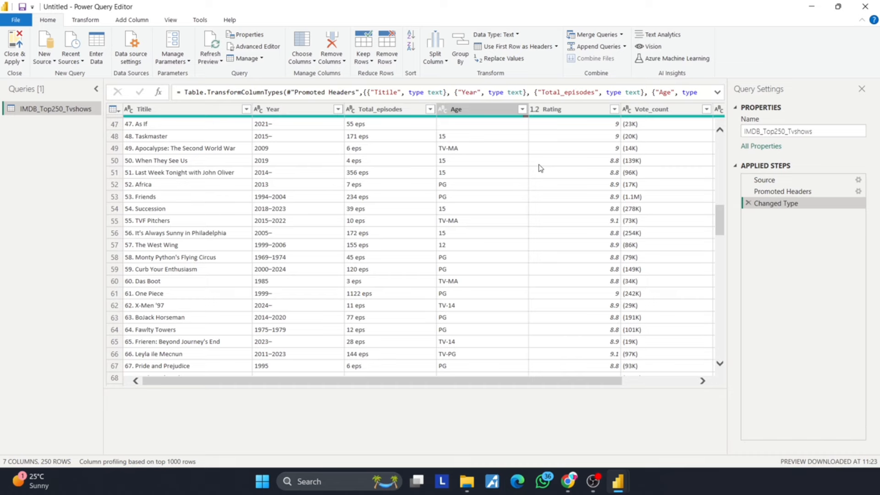
scroll(511, 164, up, 15)
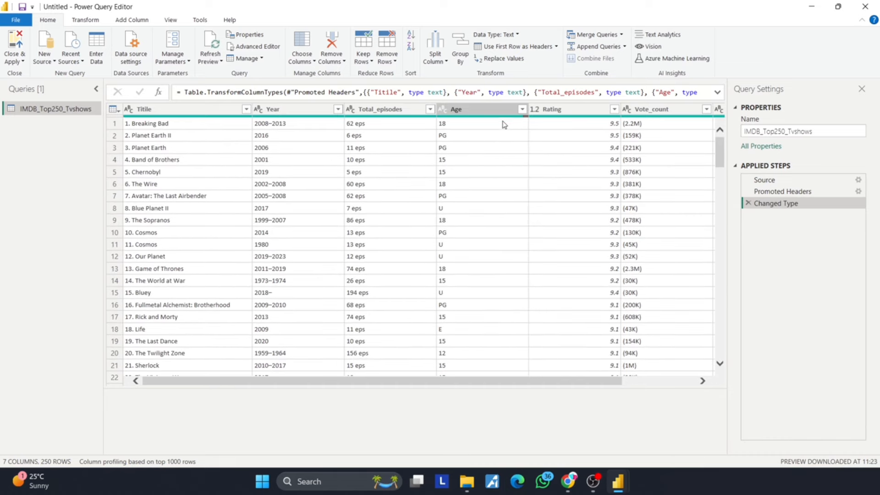
click(522, 109)
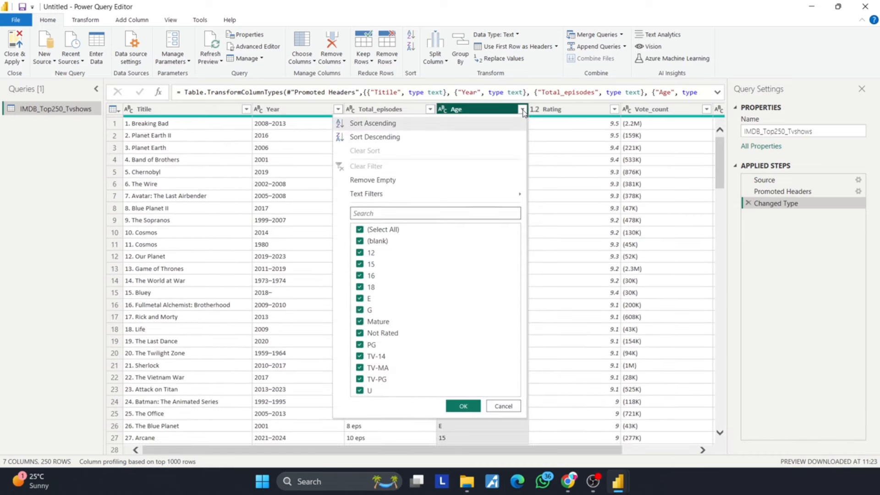
click(360, 242)
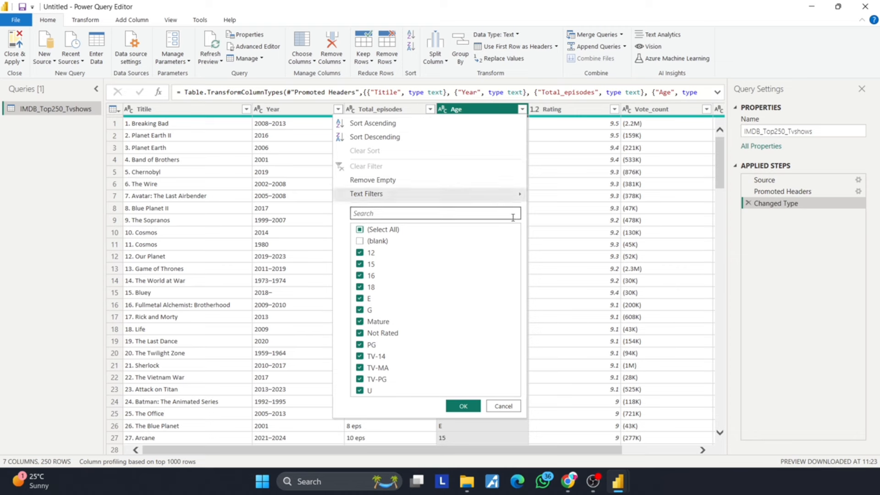
click(463, 406)
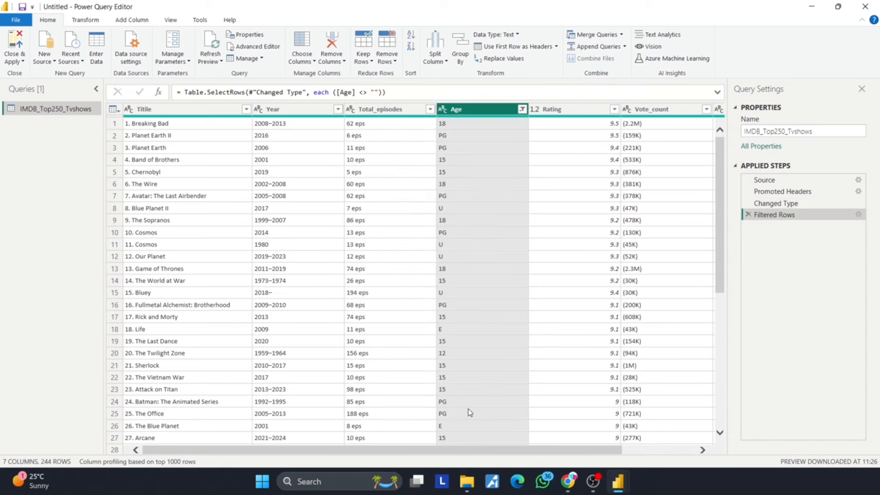
- Examine the age ratings in the remaining rows of the filtered table down to its end
click(581, 250)
scroll(442, 275, down, 11)
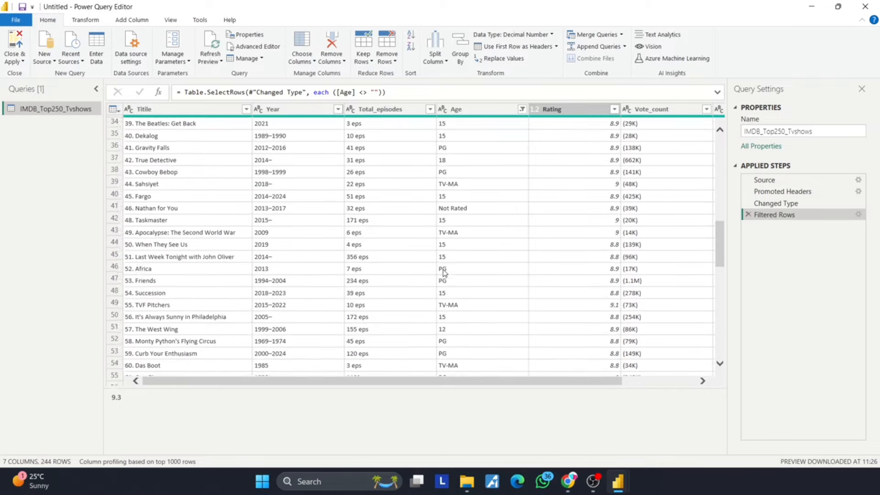
scroll(443, 273, down, 20)
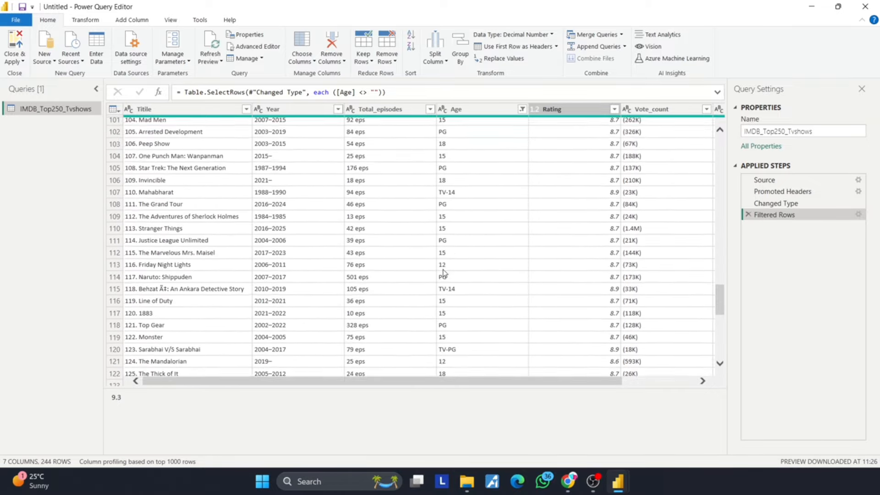
scroll(444, 273, down, 10)
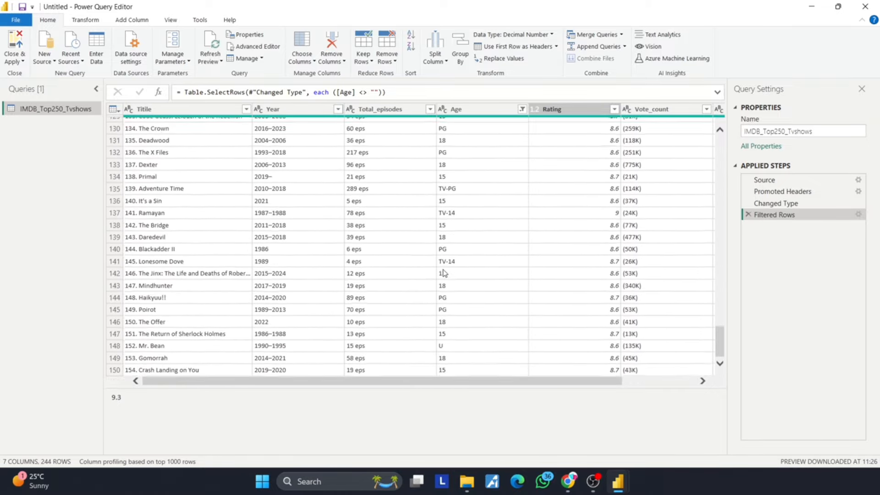
scroll(443, 273, down, 20)
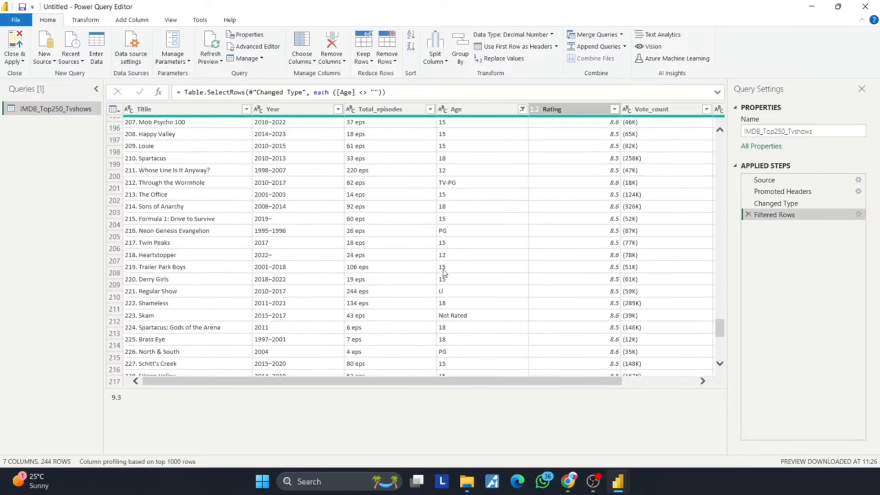
scroll(443, 273, down, 9)
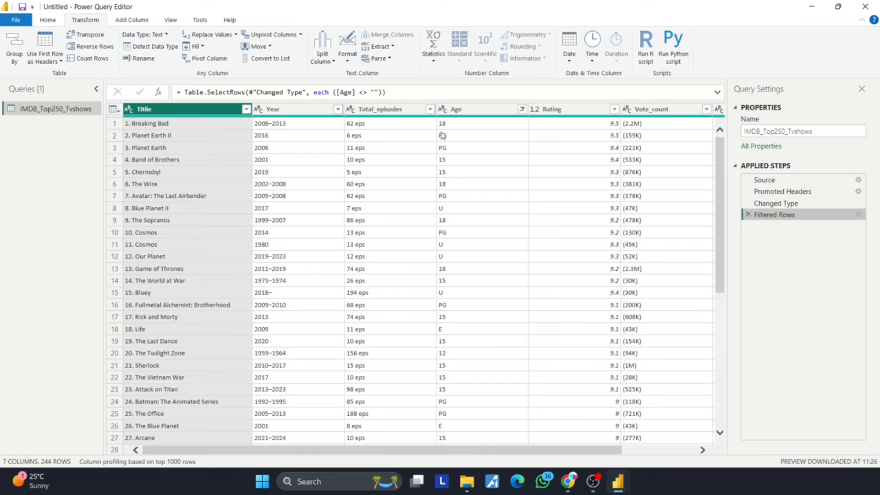
- Switch to Chrome and search Google in a new tab for "what age is pg in movies"
click(569, 481)
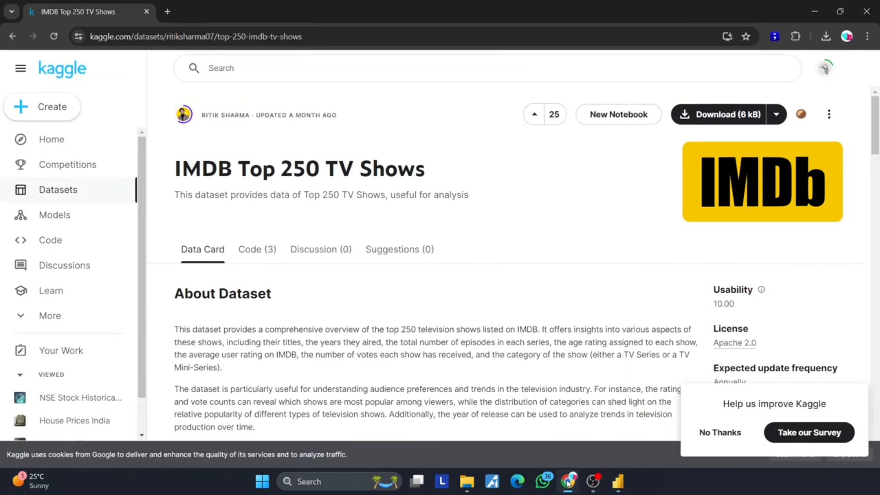
click(169, 12)
text(wh)
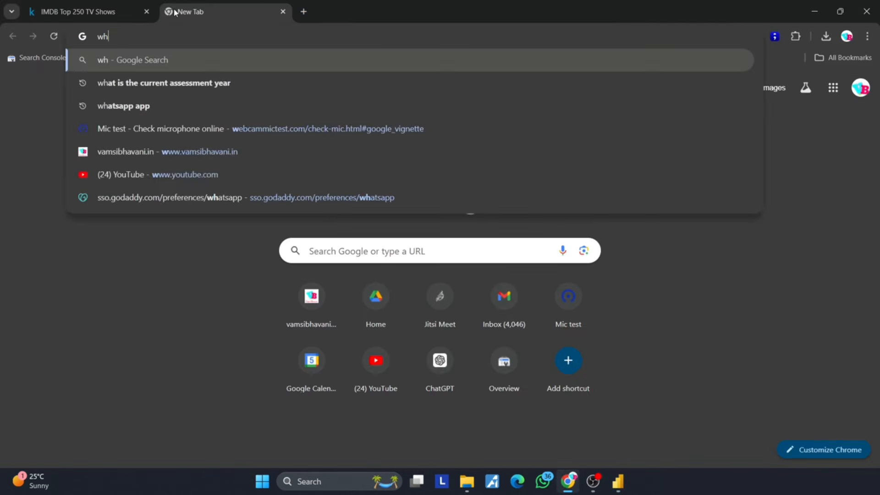
text(at is pg)
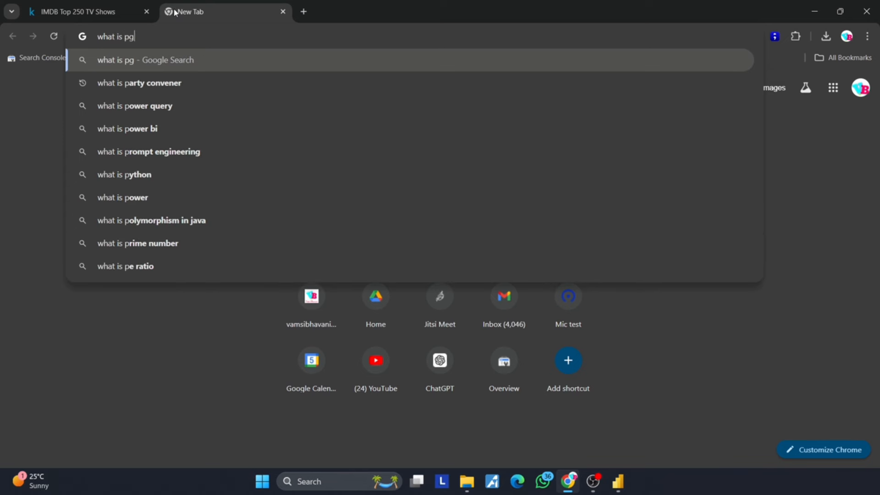
text( age in)
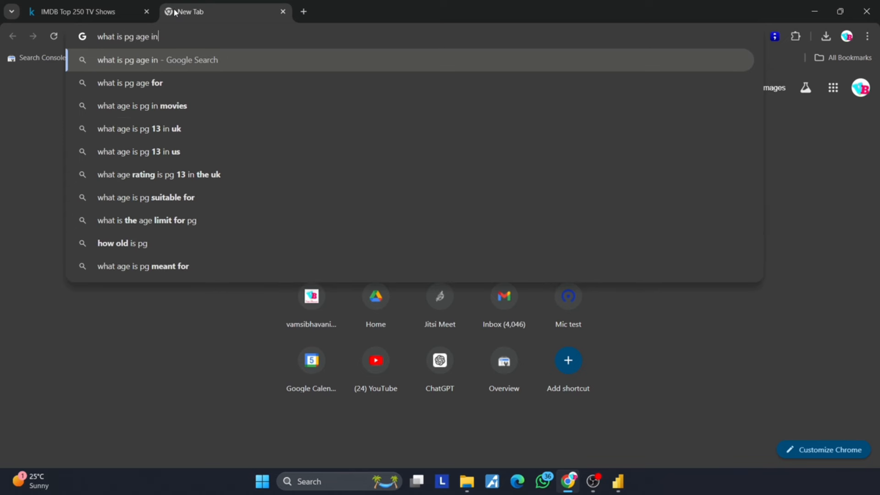
key(Down)
key(Down)
key(Return)
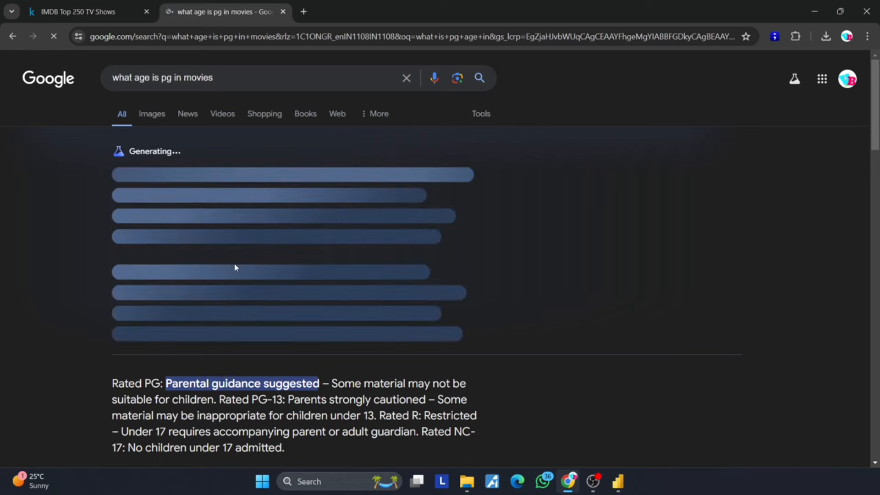
- Read the search results about the PG movie rating and switch back to the Power Query Editor
scroll(327, 389, down, 2)
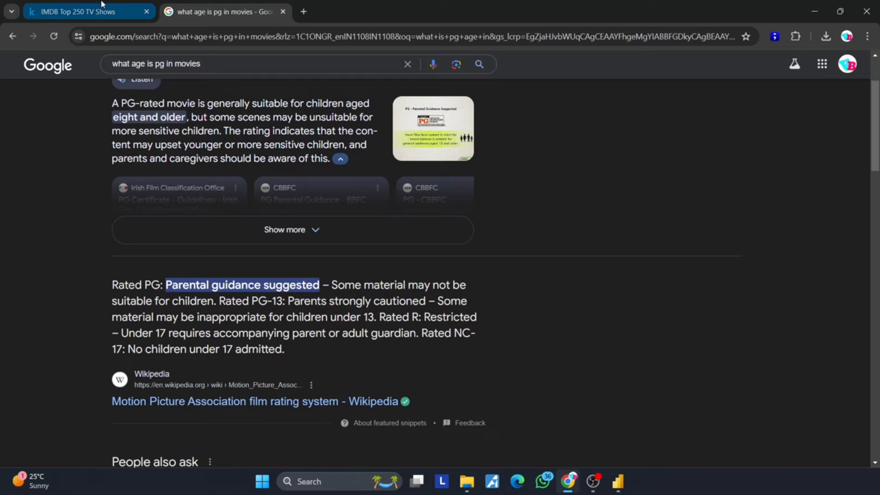
click(87, 12)
mouse_move(618, 489)
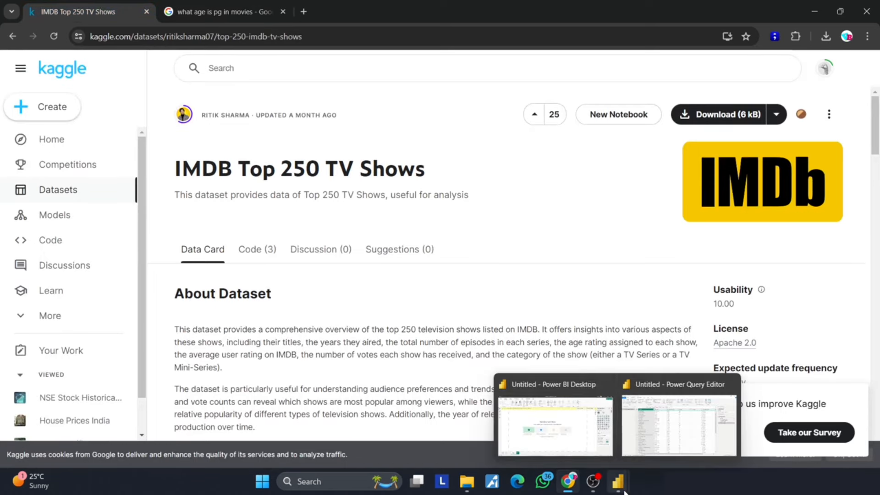
click(692, 404)
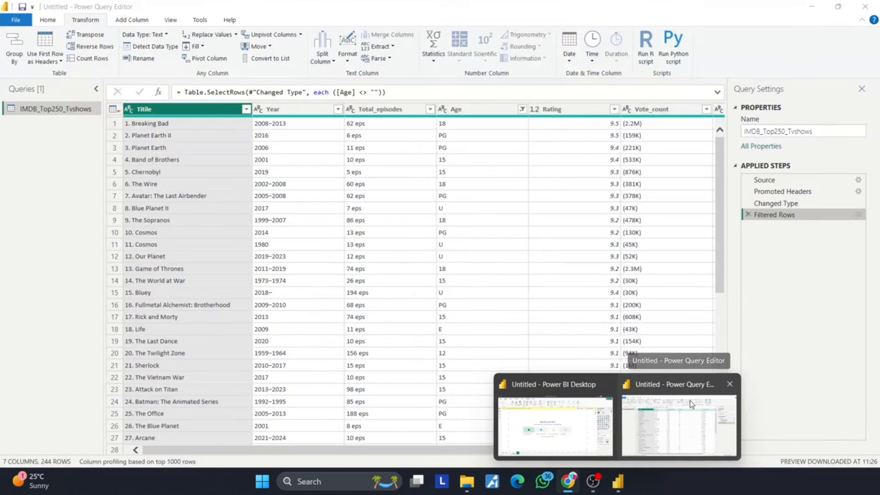
click(692, 404)
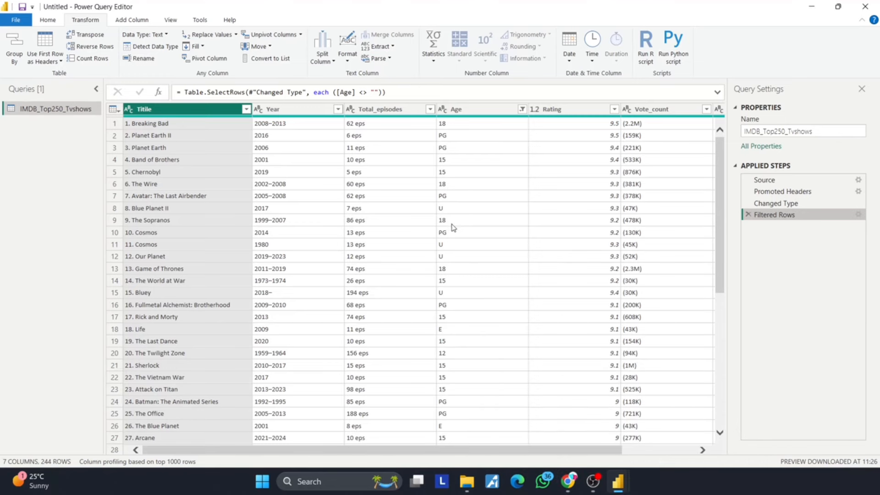
- Switch to Chrome, search Google for "what age is e in movies" and look through the results
mouse_move(594, 481)
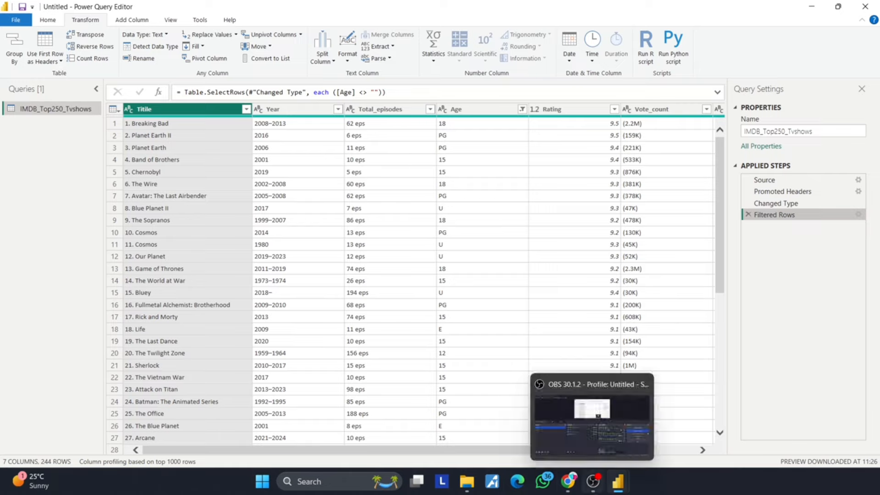
click(592, 412)
click(256, 5)
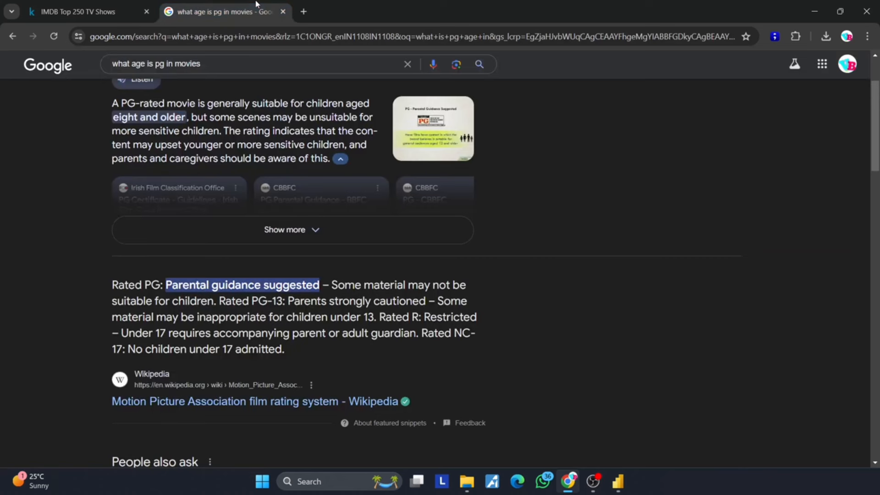
click(164, 64)
key(BackSpace)
key(BackSpace)
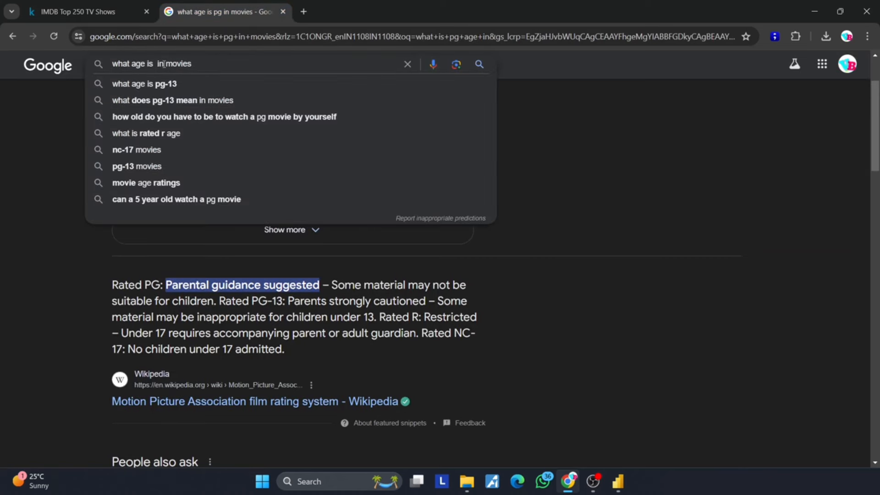
text(e)
key(Return)
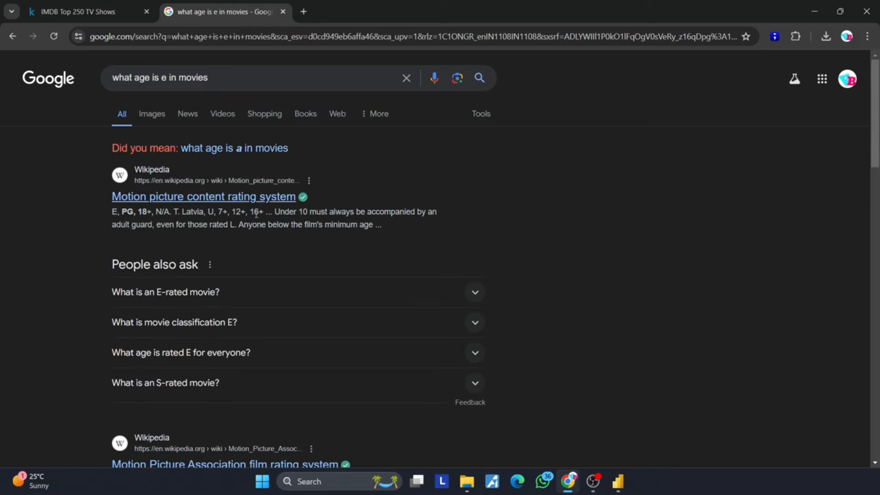
scroll(269, 166, down, 5)
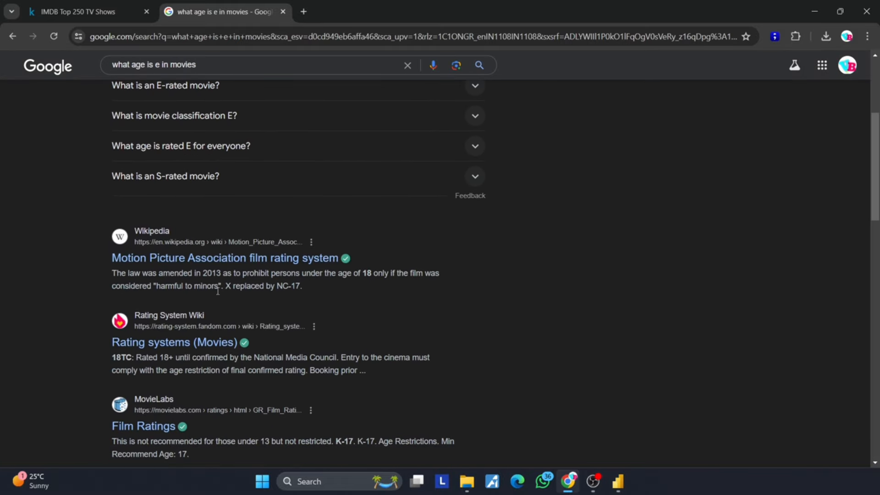
scroll(323, 287, down, 2)
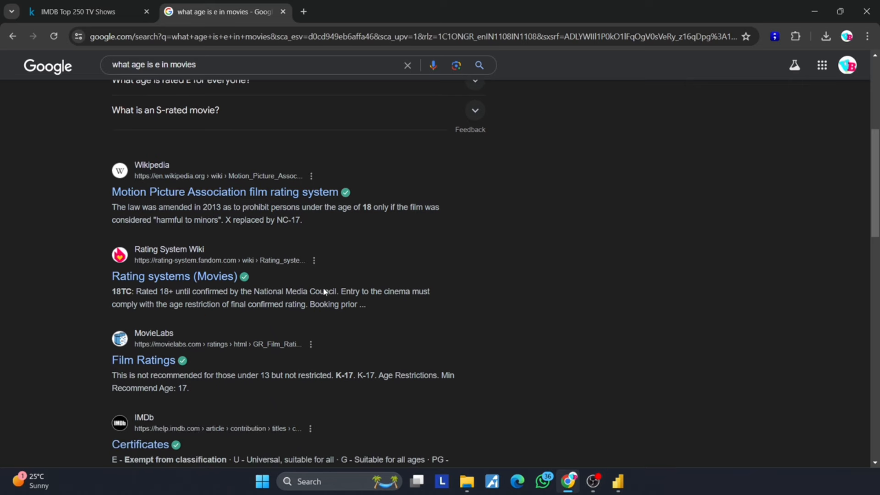
- Switch to the Power Query Editor and start a new column from examples based only on the Age column
mouse_move(624, 486)
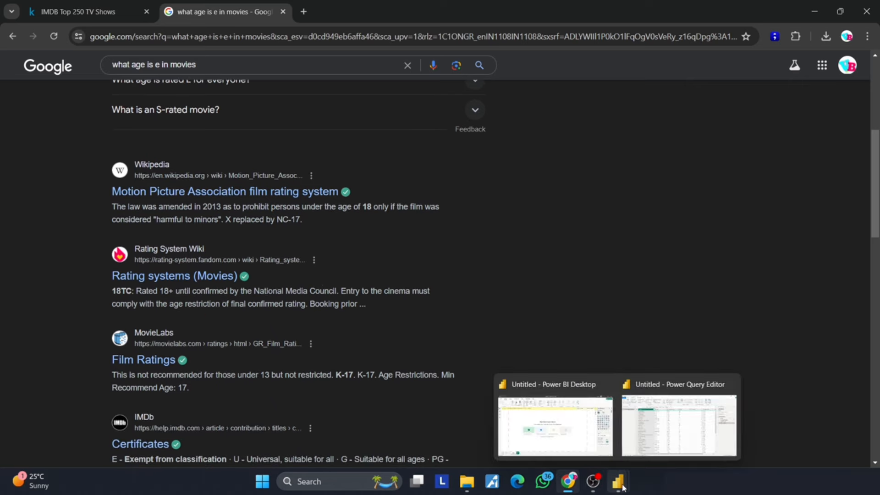
click(669, 436)
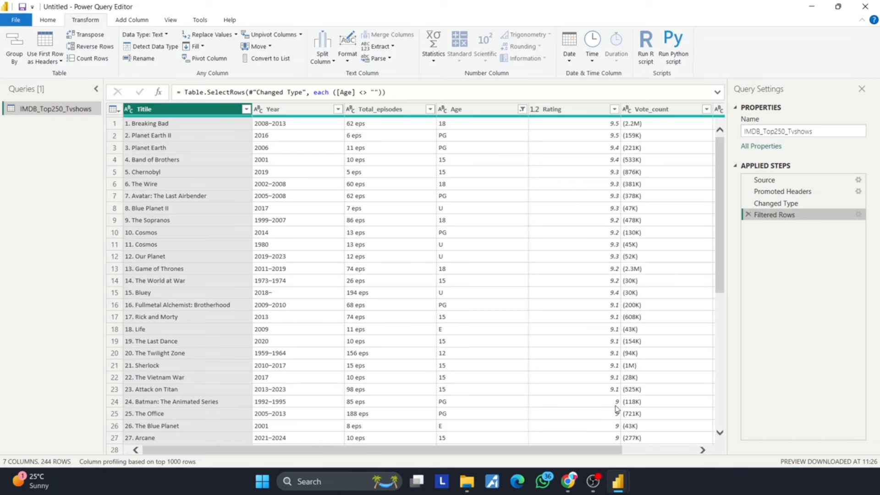
scroll(647, 262, right, 3)
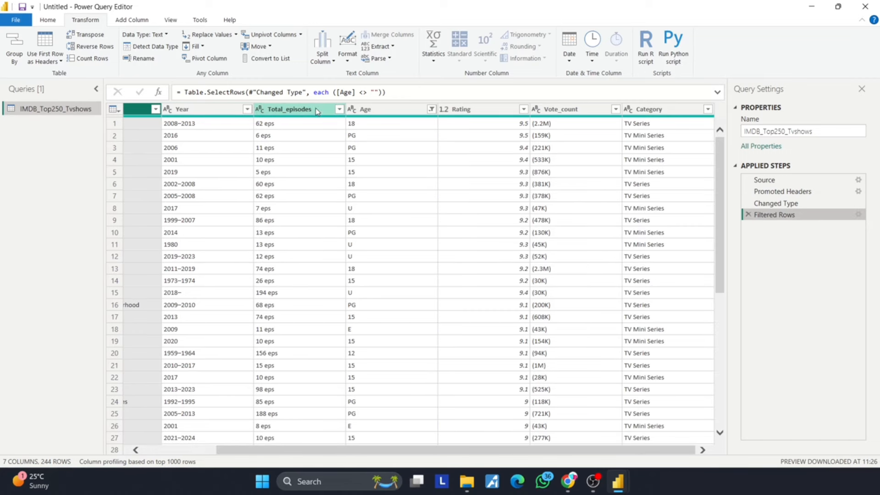
click(368, 109)
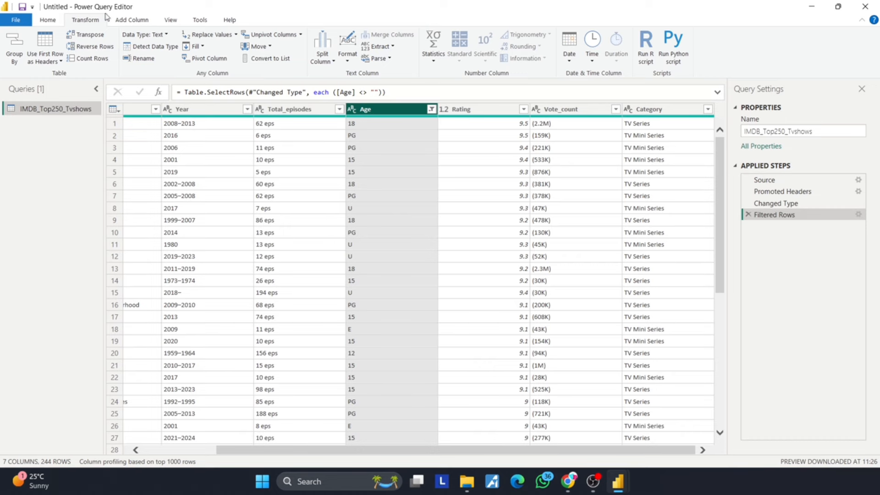
click(139, 19)
click(28, 60)
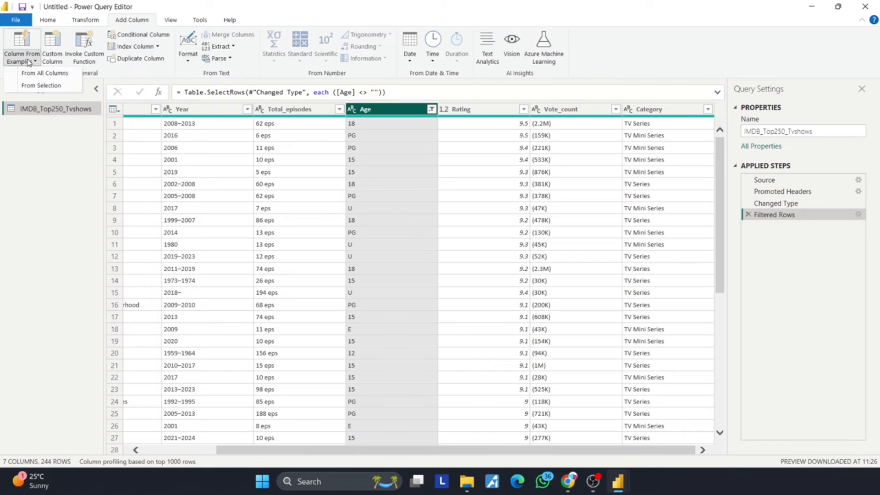
click(40, 86)
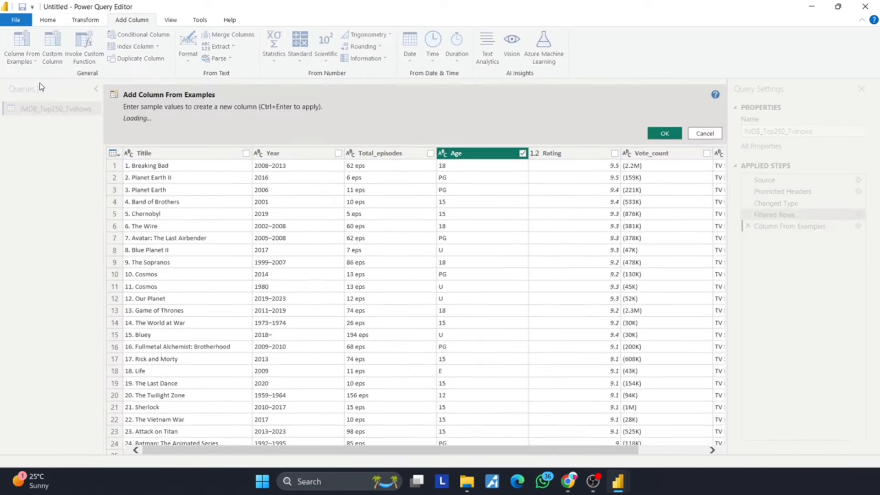
- Name the new example column Minimum Age and enter 18 as the sample value for Breaking Bad
click(610, 147)
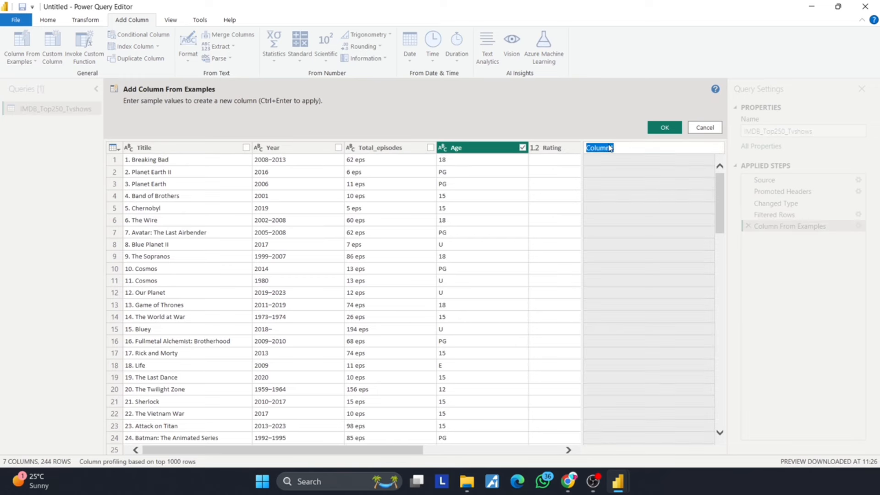
double_click(610, 148)
text(E)
click(606, 163)
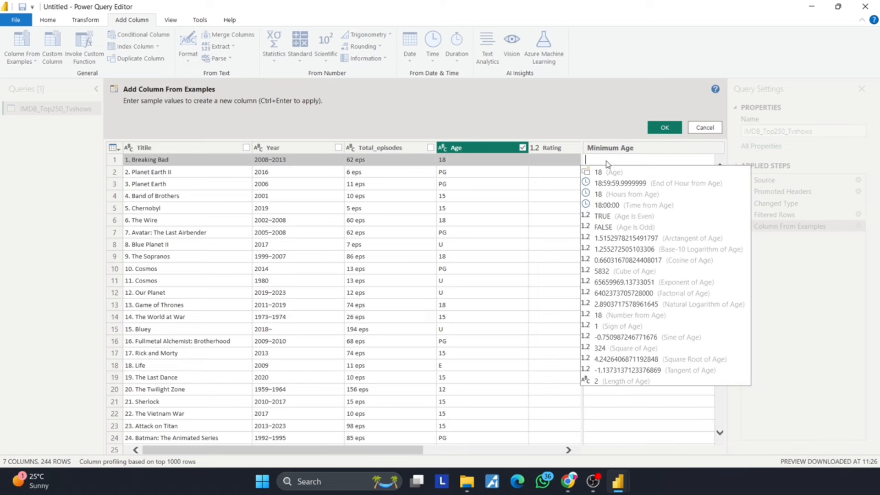
text(18)
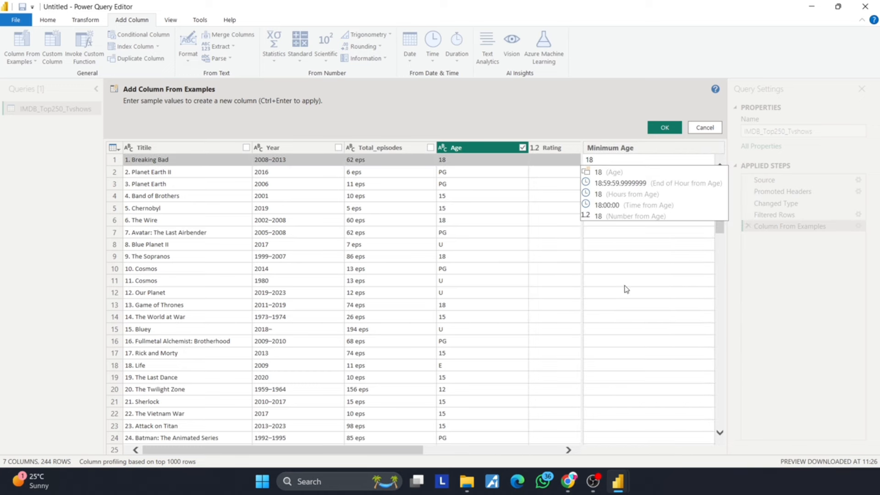
key(Return)
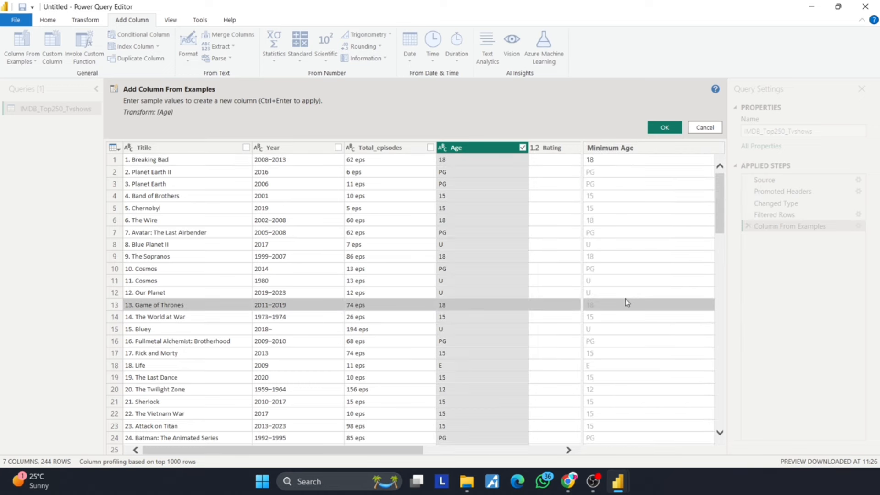
- Enter Minimum Age sample values that map PG to 13, U to 1 and E to 18
click(621, 176)
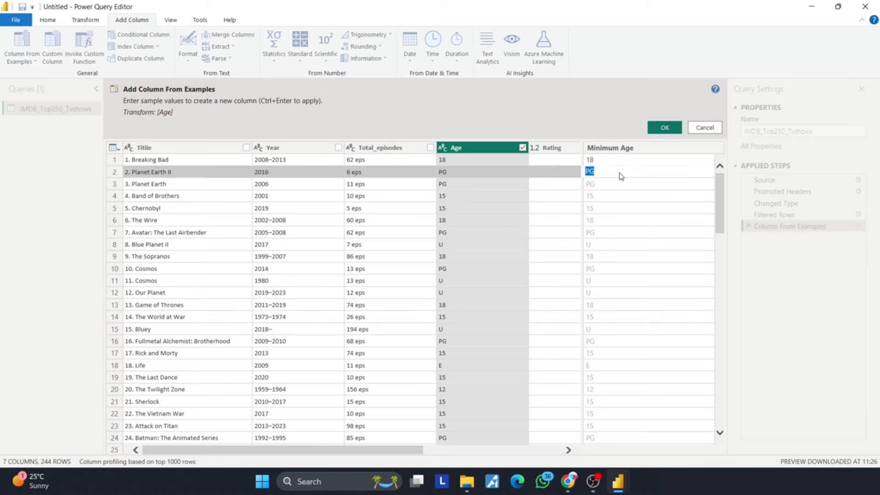
text(13)
click(618, 186)
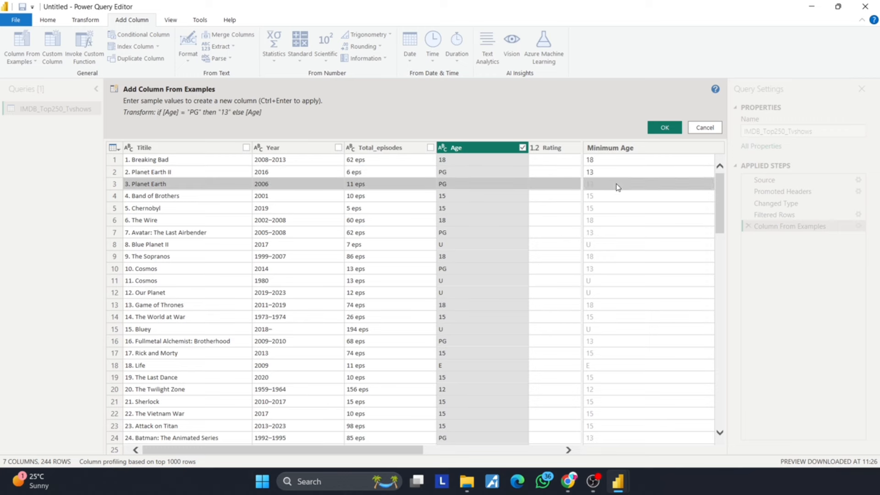
click(604, 245)
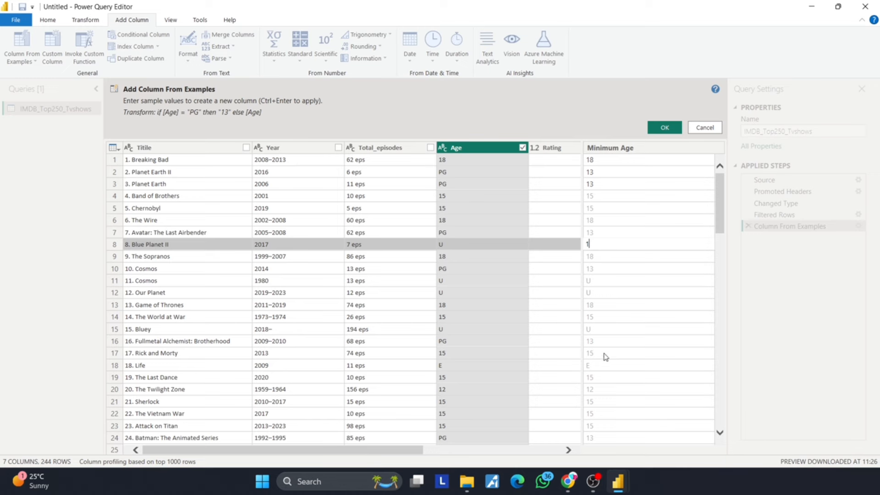
click(604, 369)
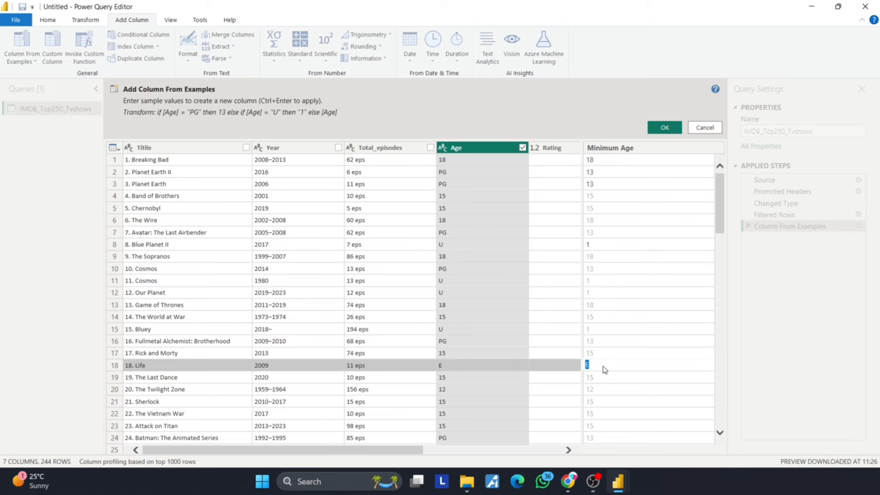
click(650, 355)
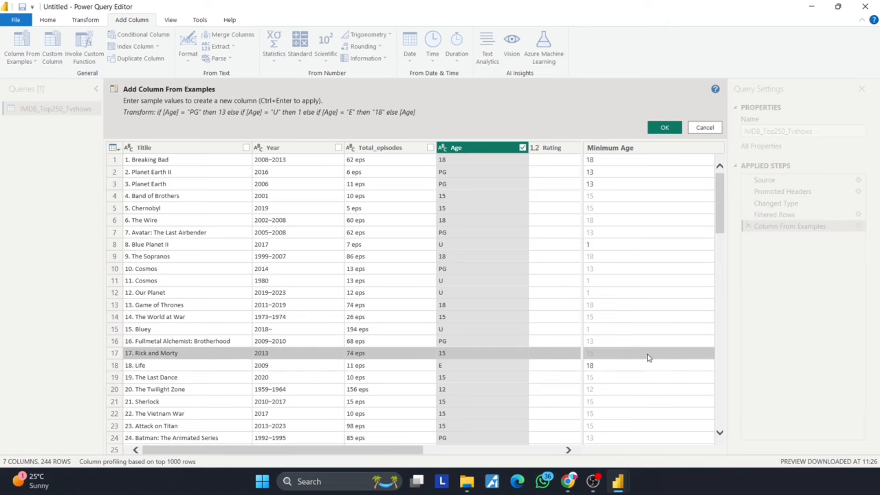
click(666, 245)
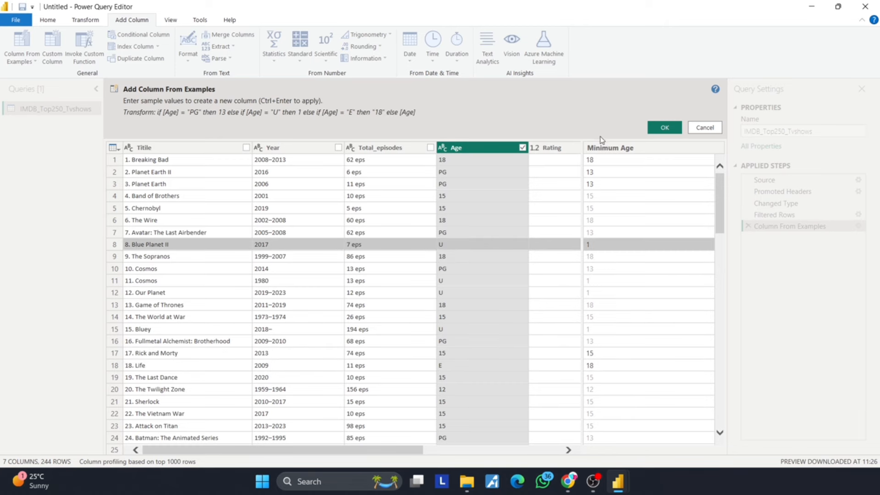
- Enter 14 as the Minimum Age sample value for The Civil War, rated TV-14
scroll(620, 293, down, 9)
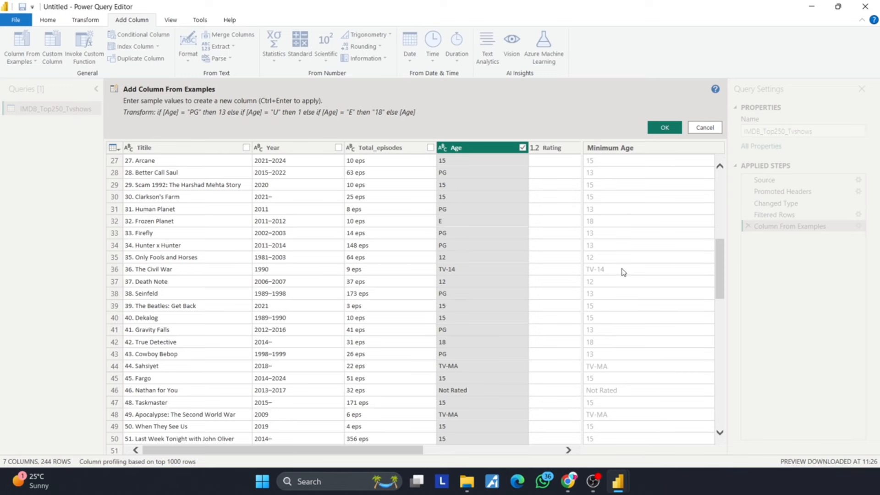
click(622, 270)
key(shift+Left)
key(shift+Left)
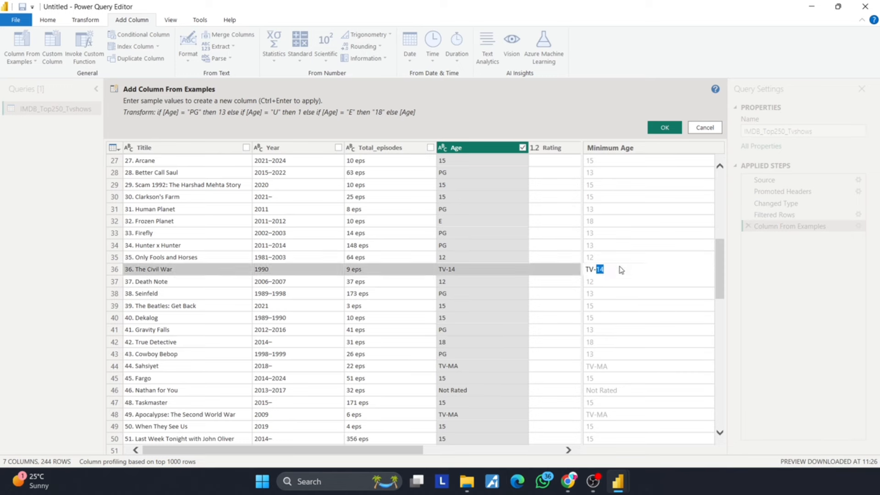
key(BackSpace)
- Enter 15 as the Minimum Age sample value for the TV-MA show Sahsiyet and add the column to the query
click(623, 370)
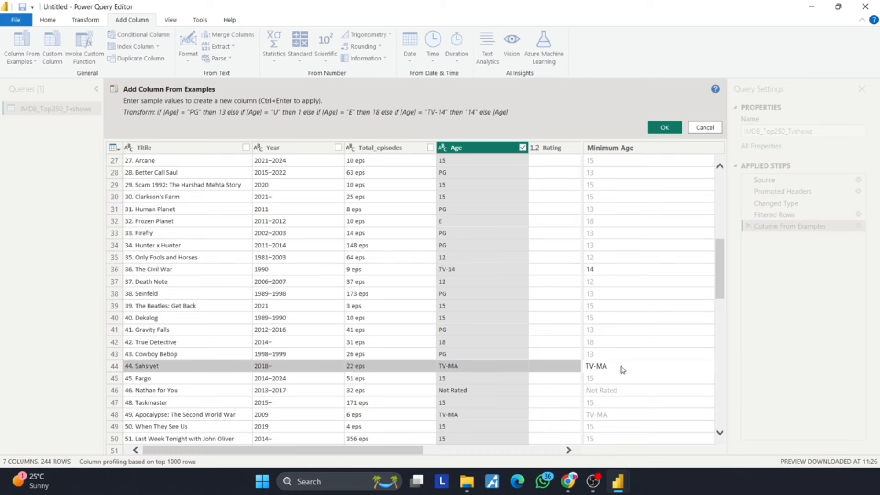
key(ctrl+shift+Left)
key(ctrl+shift+Left)
text(15)
click(651, 311)
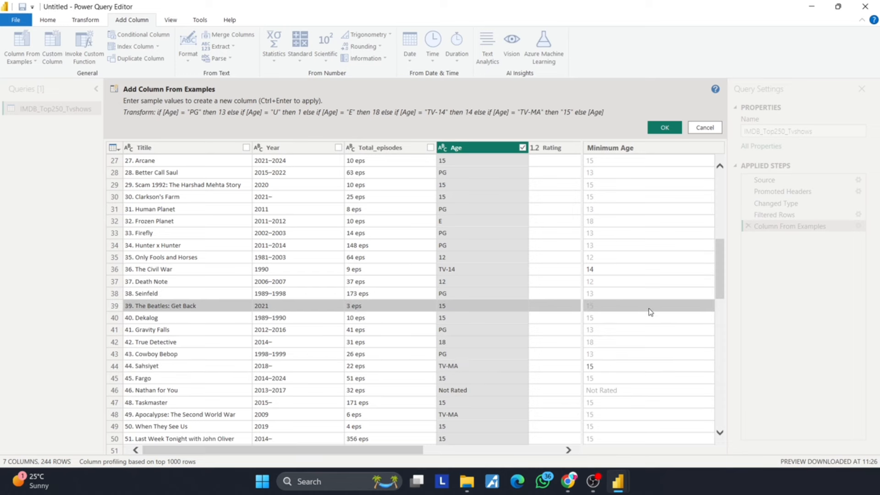
scroll(639, 267, up, 9)
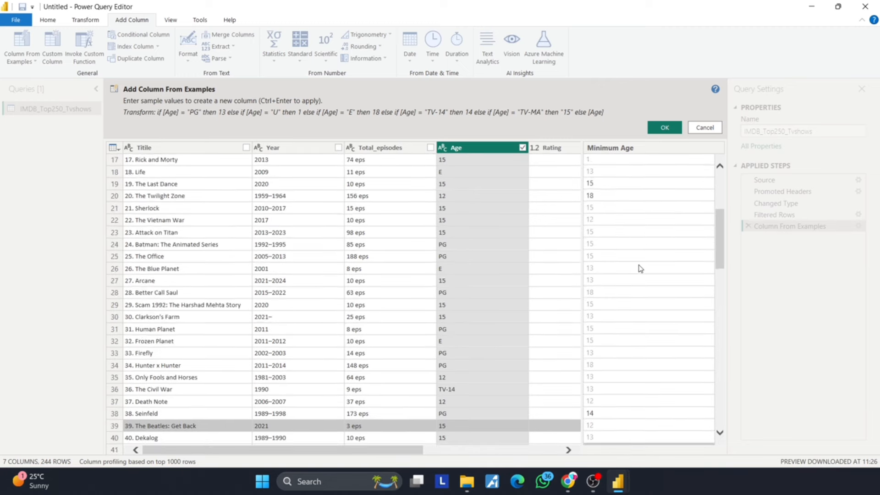
click(668, 128)
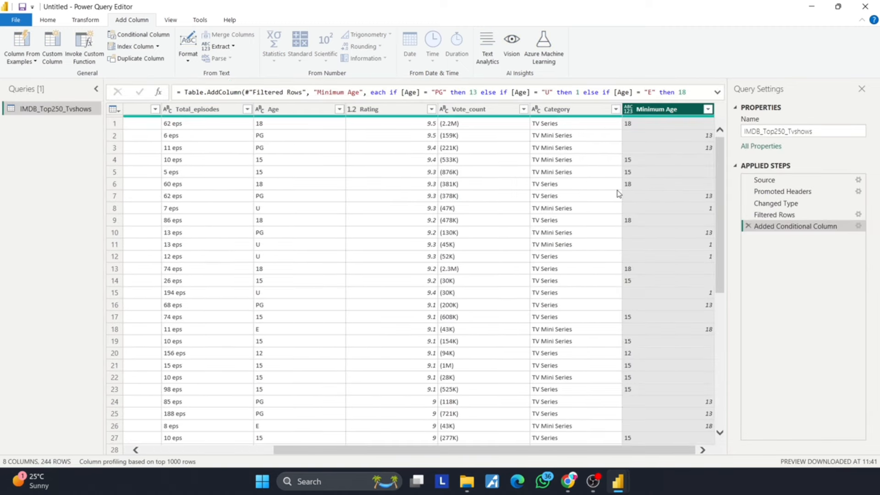
- Filter the Minimum Age column to exclude the G, Mature, Not Rated and TV-PG values
scroll(659, 292, down, 10)
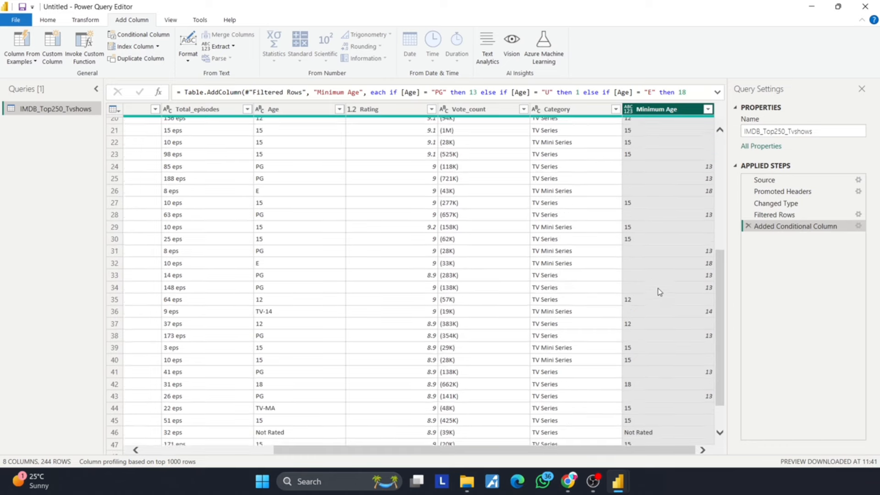
scroll(686, 173, up, 10)
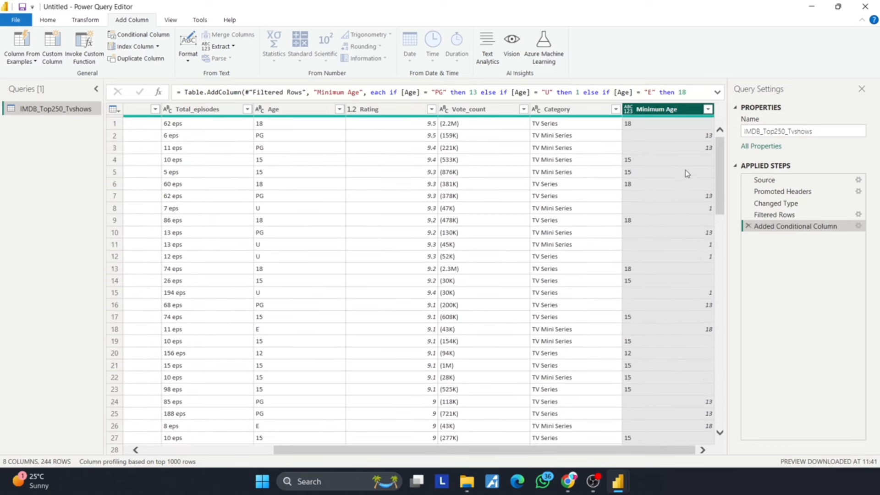
click(709, 110)
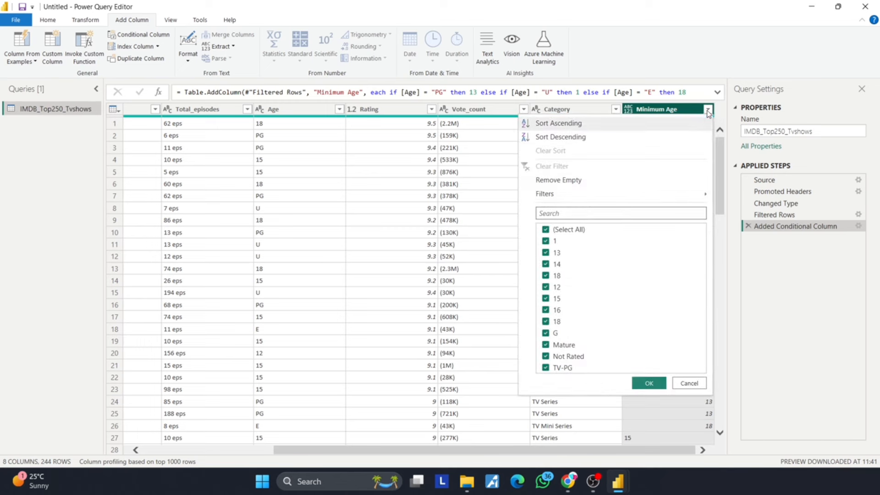
click(546, 345)
click(546, 357)
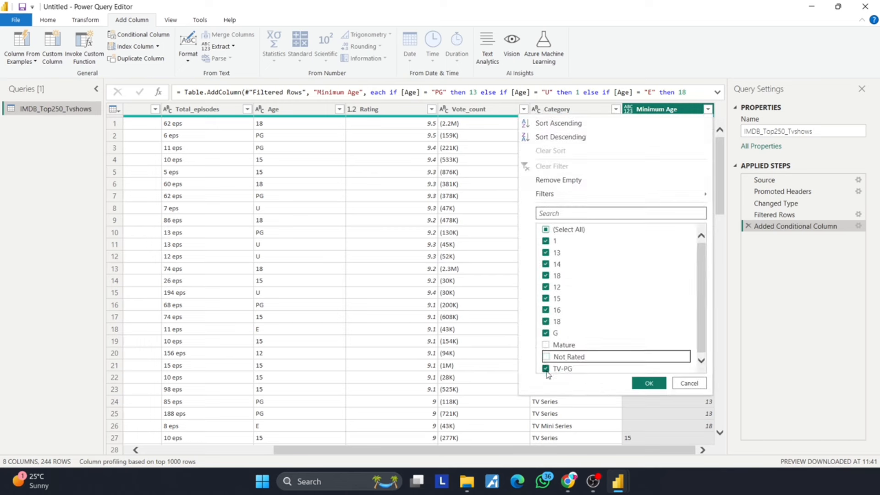
click(546, 369)
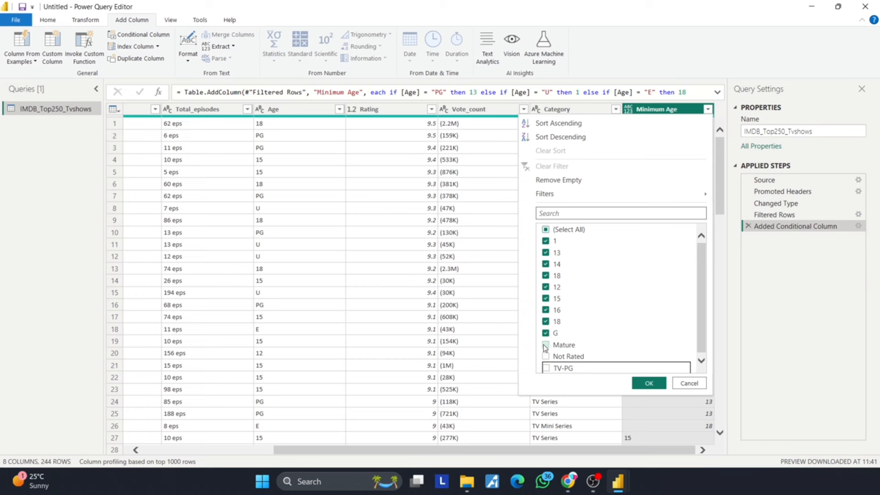
click(601, 334)
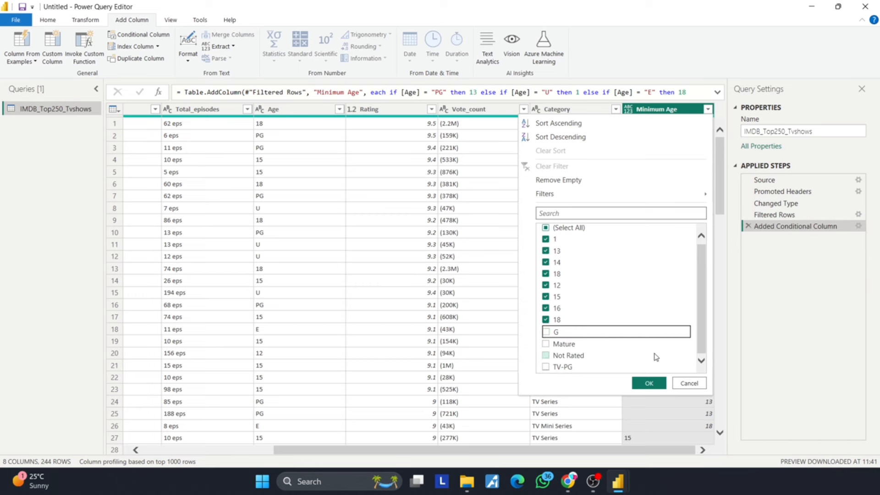
click(649, 384)
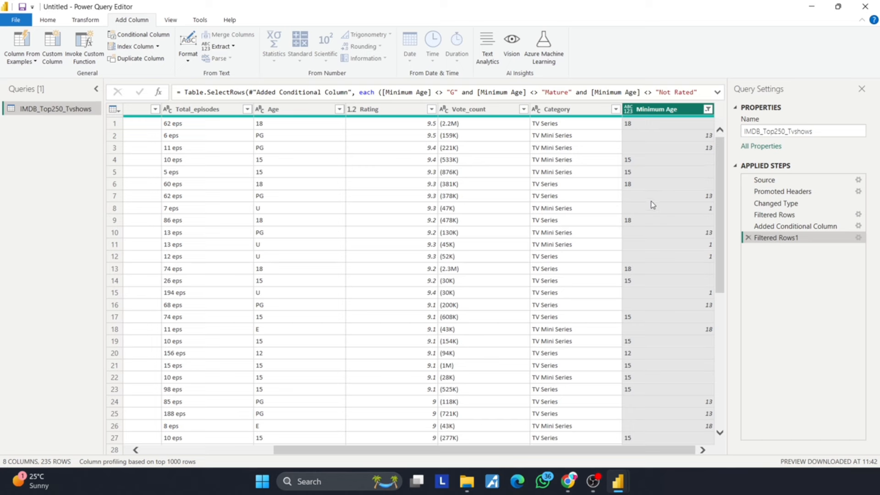
- Try changing the Minimum Age column's data type to Whole Number, check the rows, and delete that type-change step
right_click(650, 113)
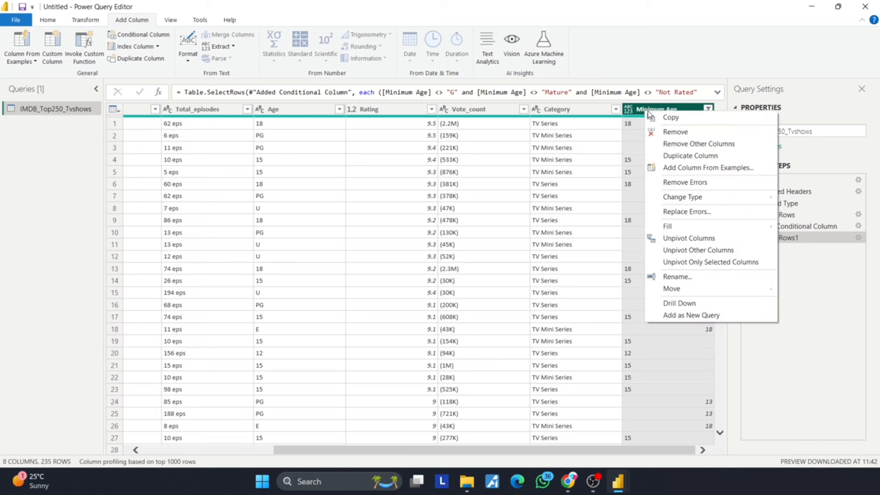
mouse_move(696, 203)
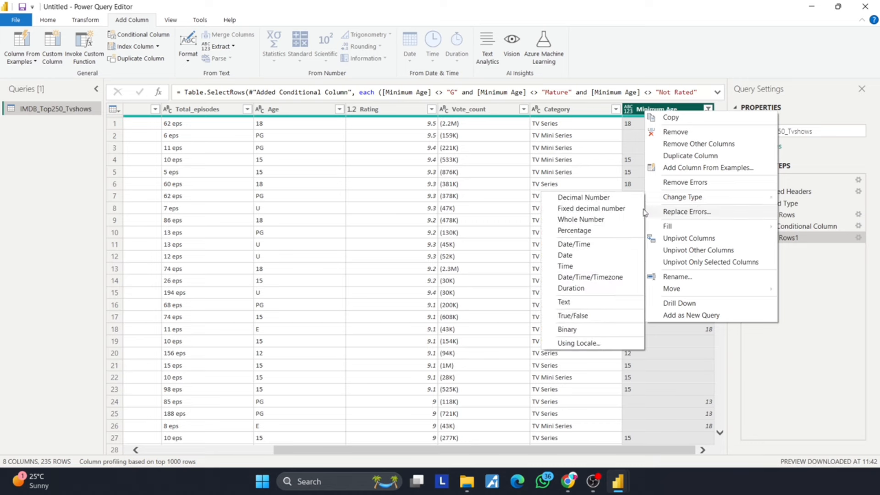
click(592, 223)
scroll(676, 231, down, 18)
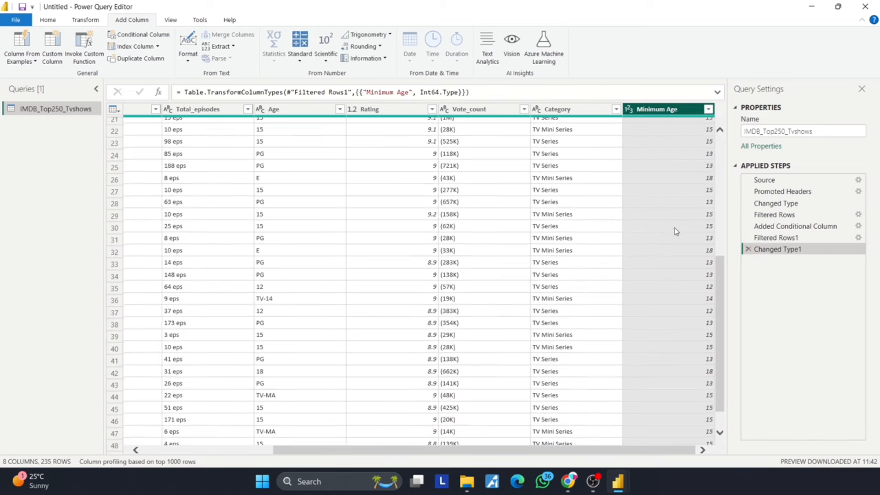
scroll(675, 232, down, 11)
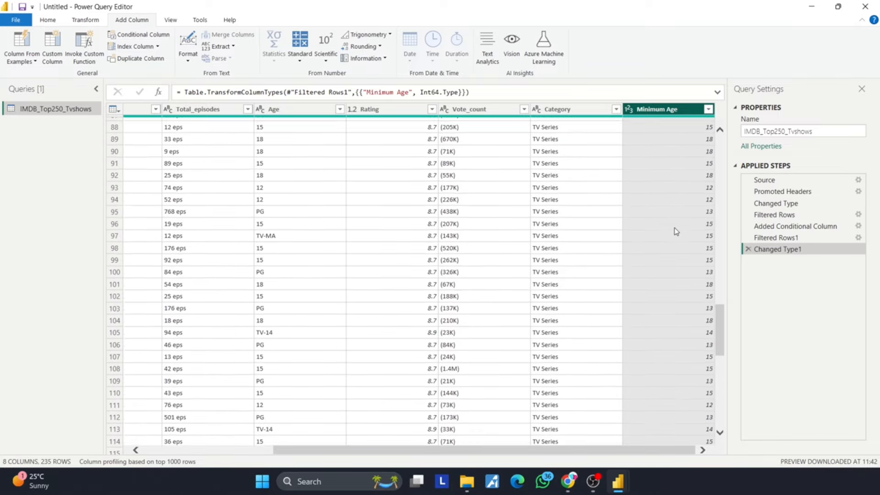
scroll(676, 232, up, 20)
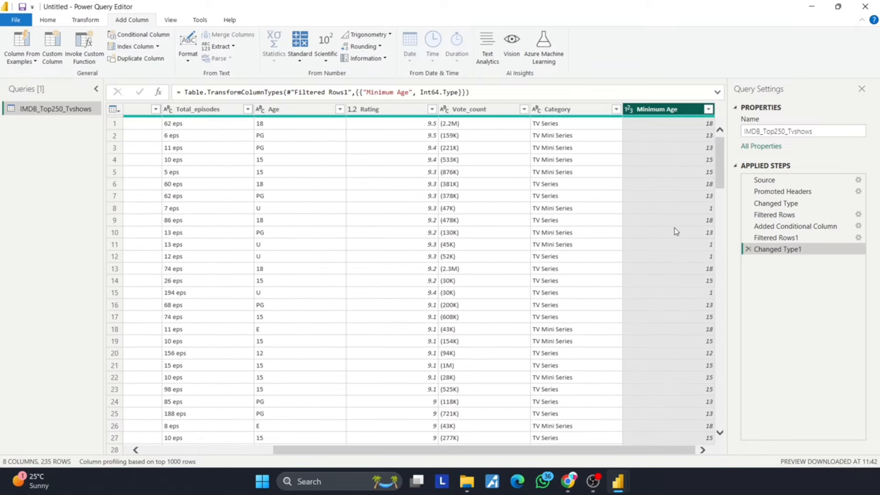
scroll(676, 232, down, 1)
scroll(676, 232, up, 1)
click(748, 251)
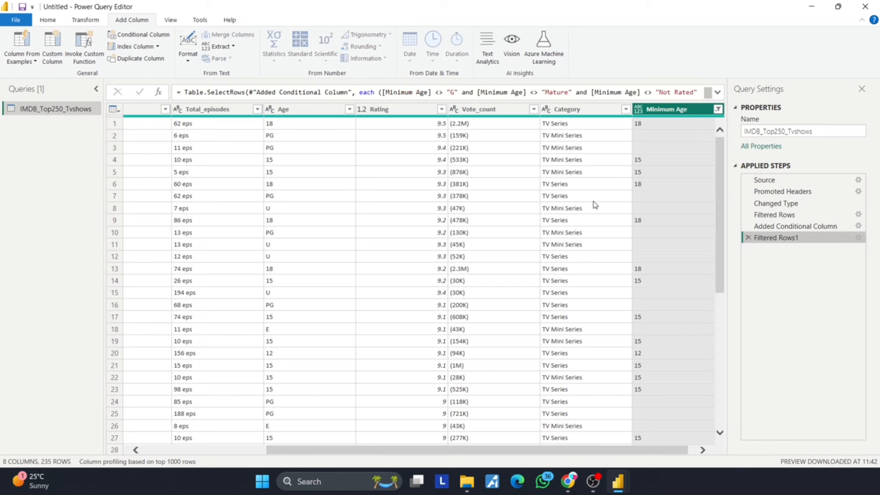
- Change the Minimum Age column's data type to Whole Number
right_click(691, 111)
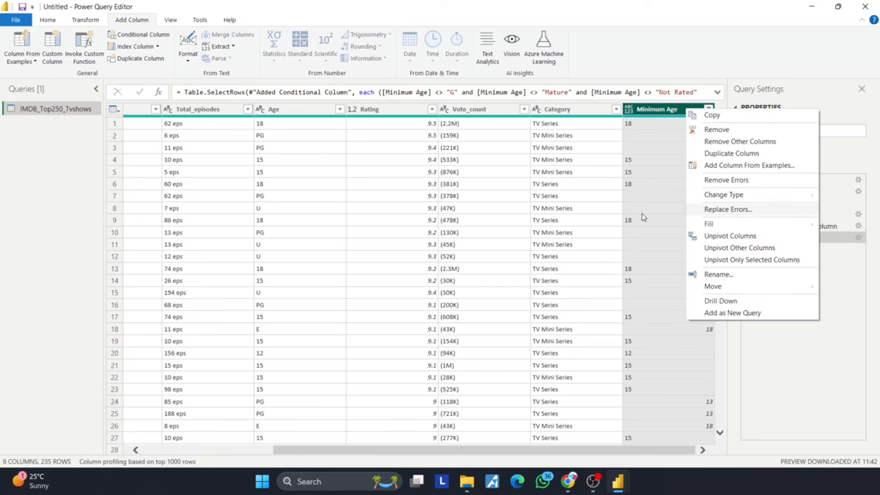
mouse_move(713, 198)
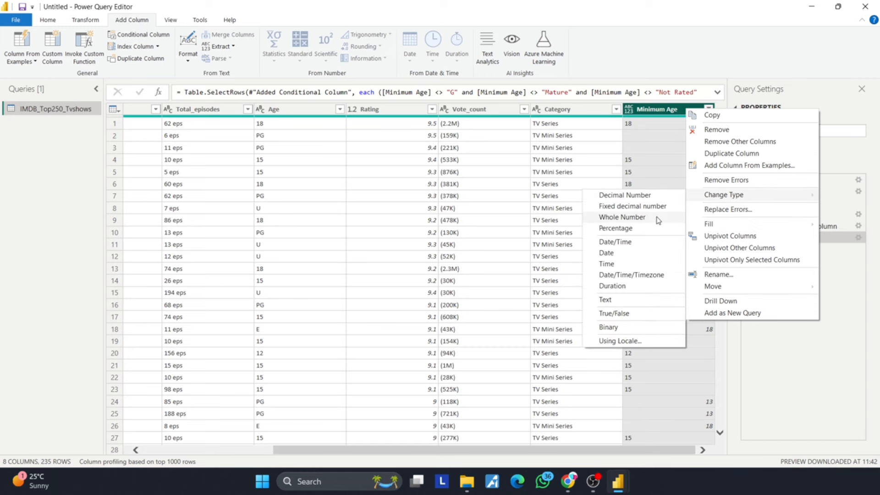
click(628, 217)
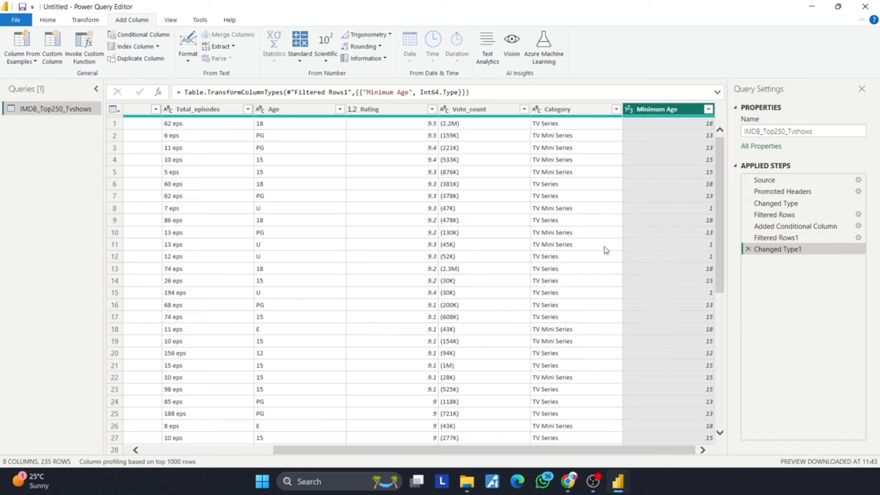
drag(519, 453, 571, 414)
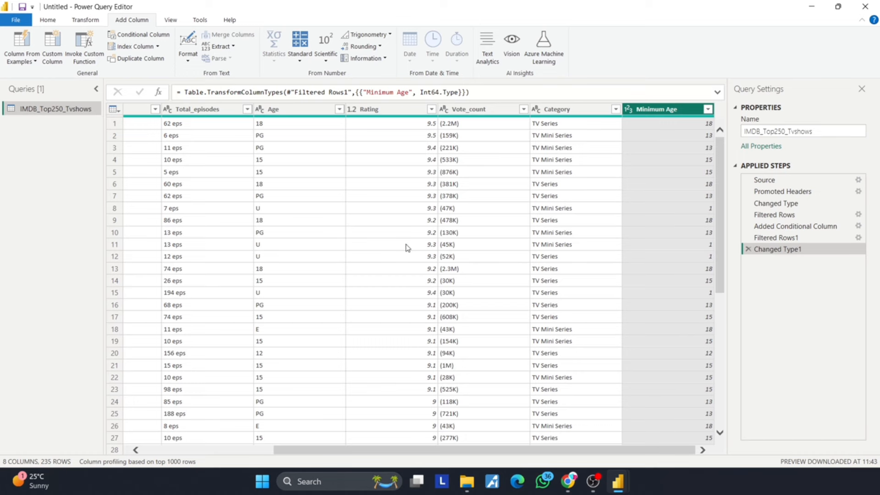
scroll(464, 249, left, 5)
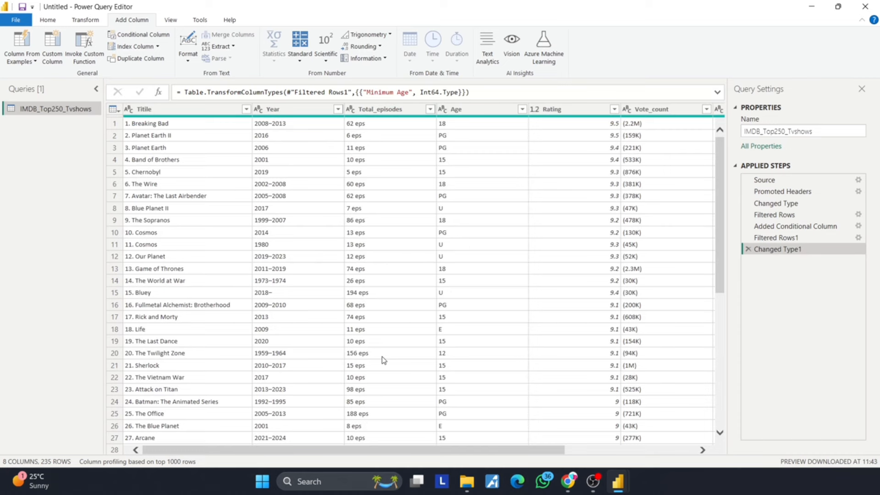
scroll(384, 360, right, 3)
scroll(385, 360, left, 3)
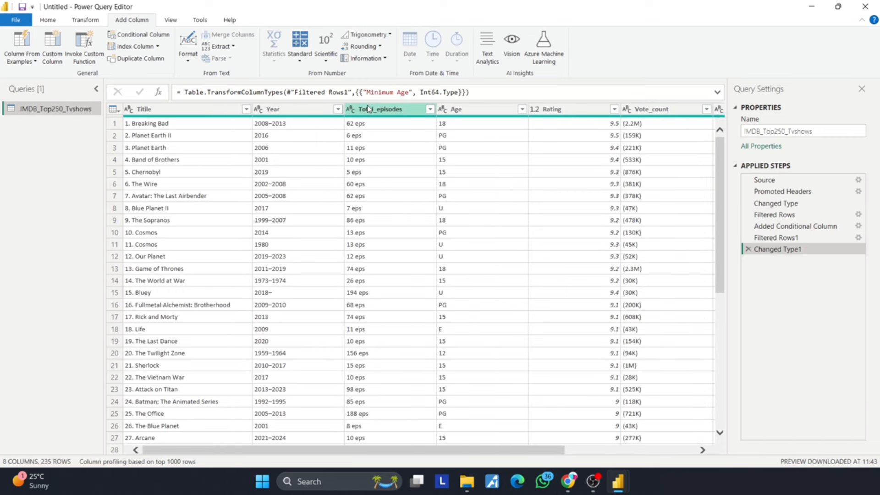
right_click(409, 112)
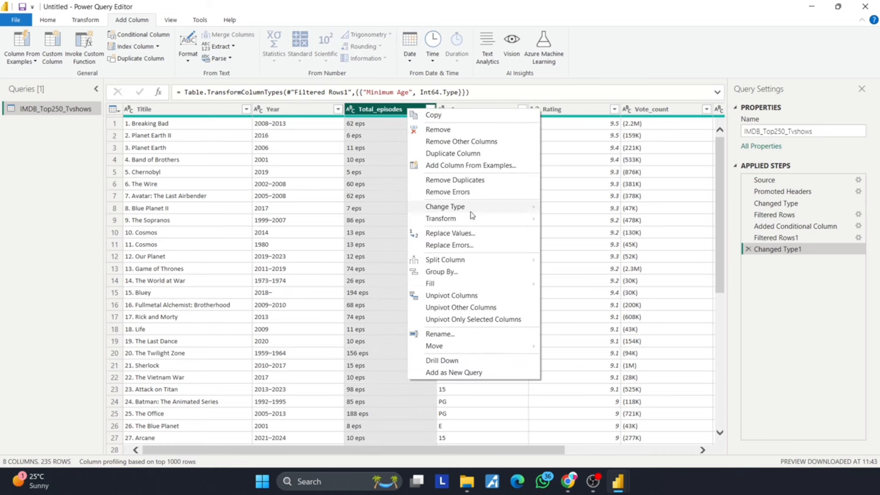
mouse_move(474, 210)
click(459, 160)
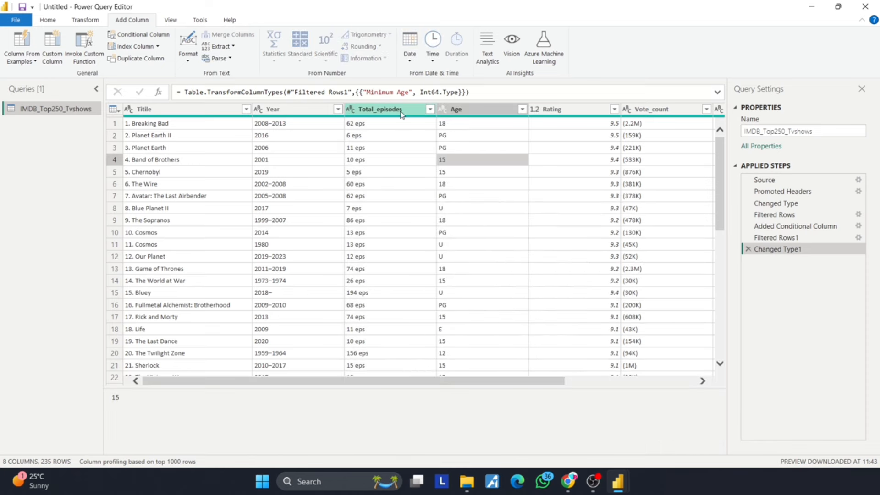
- Start a column from examples based on the selected Total_episodes column and name it Episodes
click(402, 112)
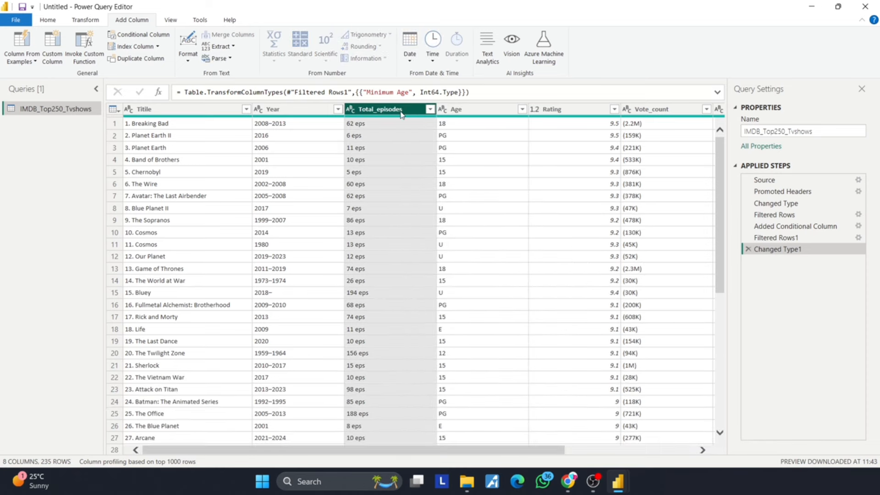
click(26, 59)
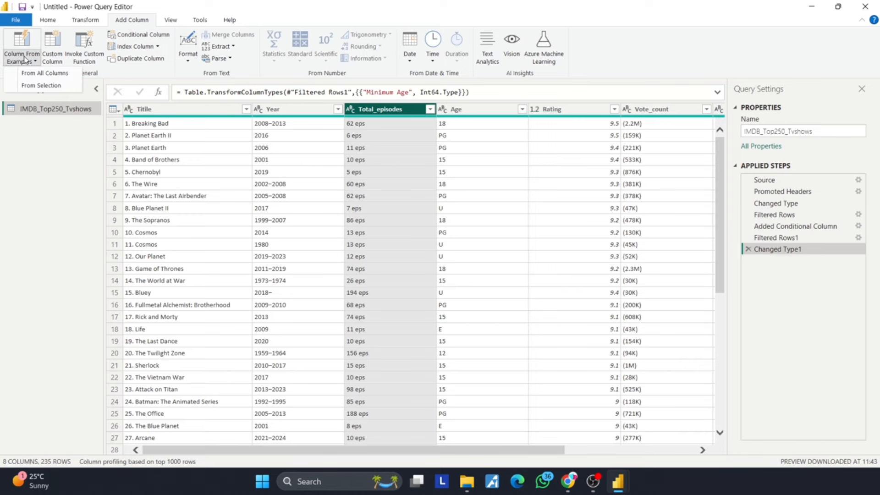
click(43, 86)
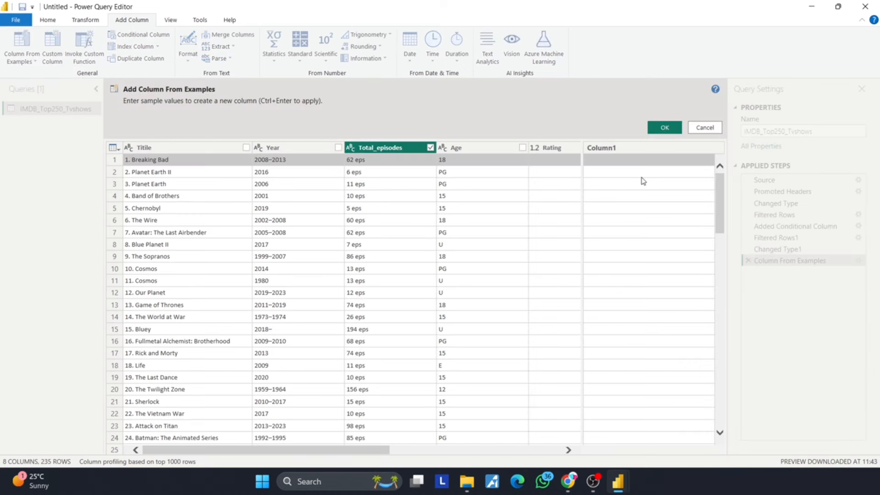
double_click(616, 148)
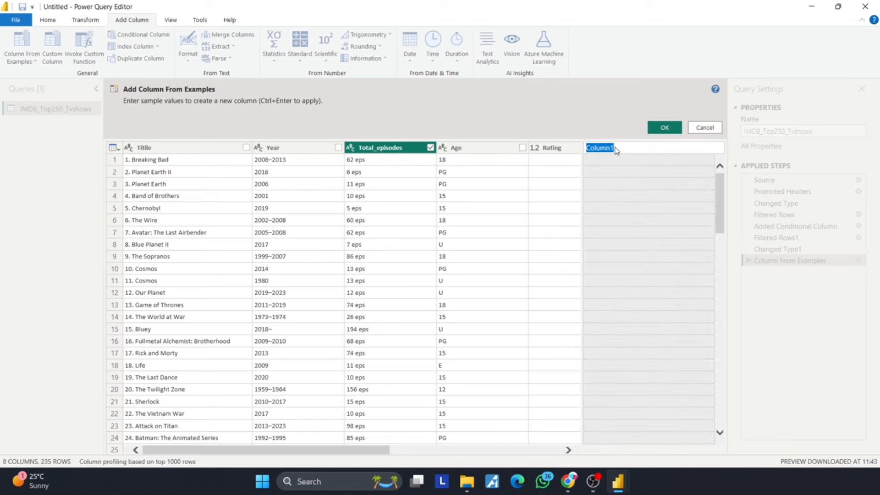
text(Episodes)
- Enter 62 as the Episodes sample value for Breaking Bad and add the column to the query
click(612, 156)
text(62)
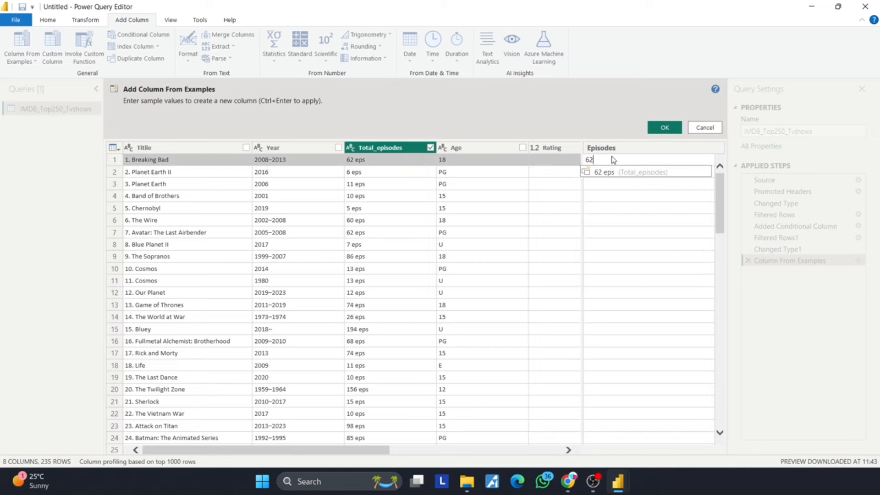
key(Return)
scroll(616, 214, down, 9)
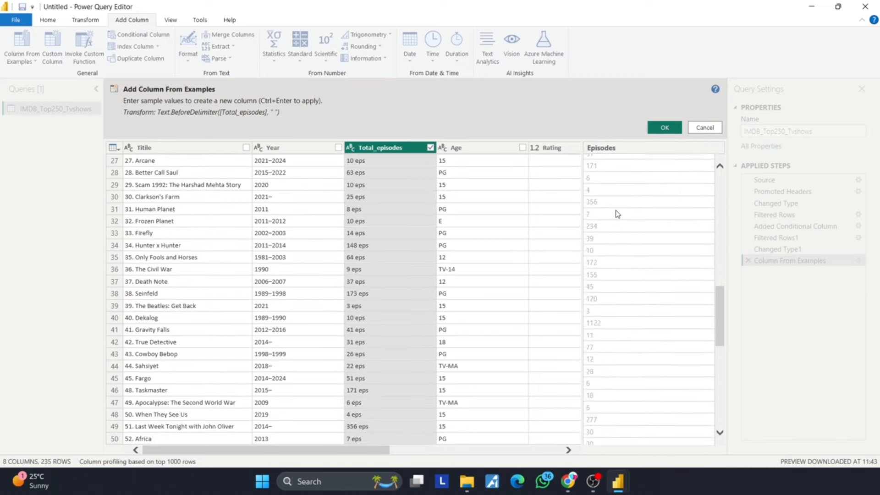
scroll(616, 214, up, 9)
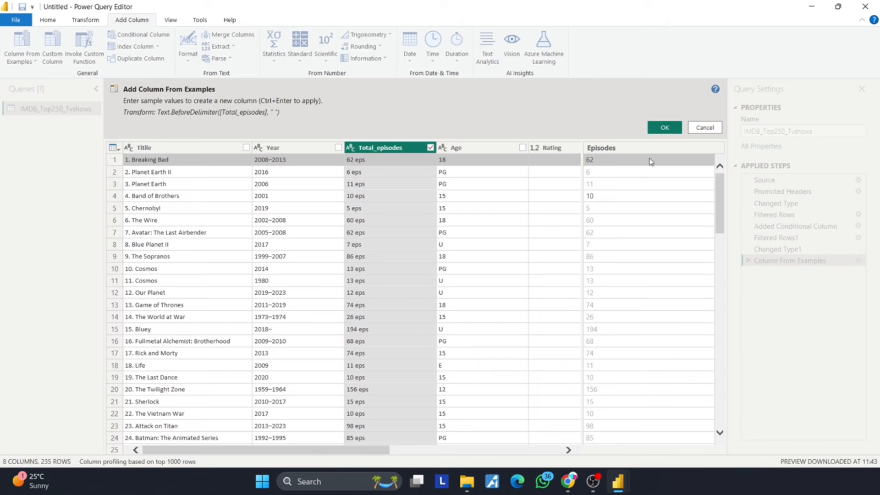
click(665, 128)
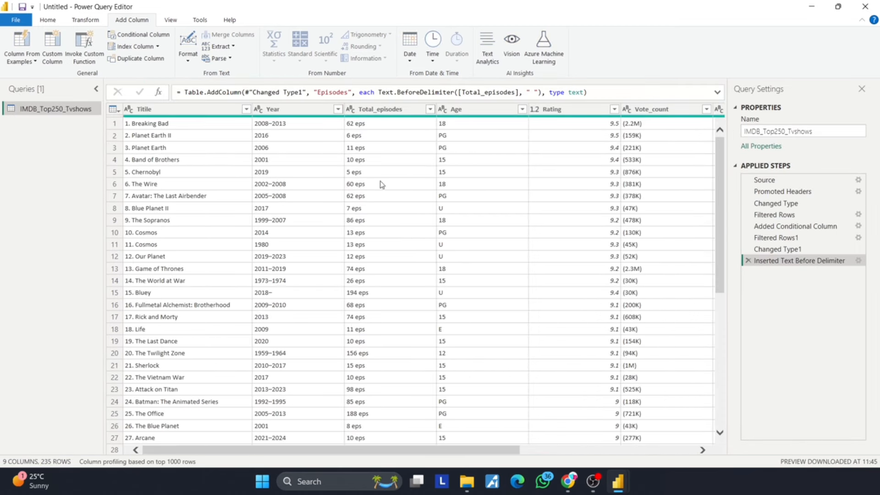
- Remove the original Total_episodes column from the query
click(403, 108)
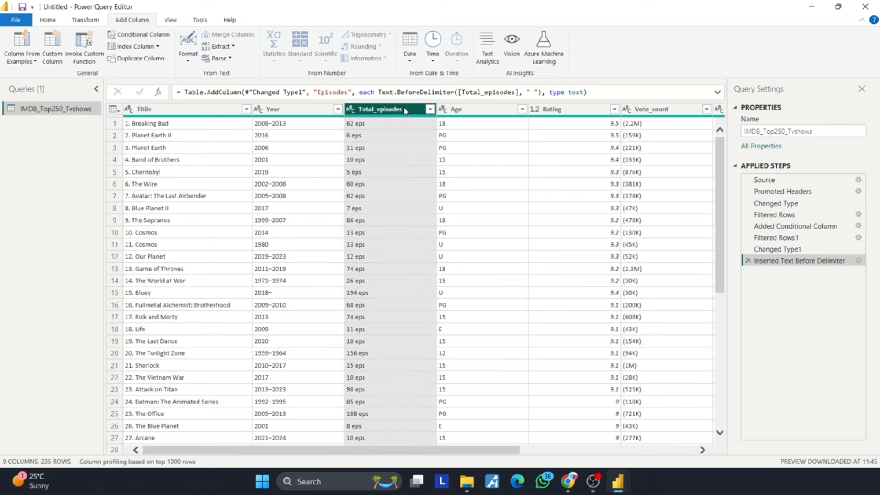
right_click(405, 111)
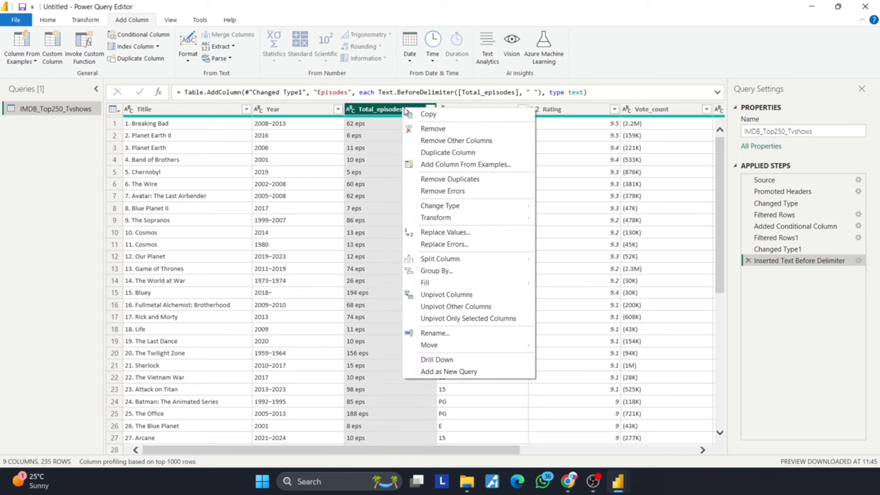
click(428, 129)
scroll(582, 189, right, 3)
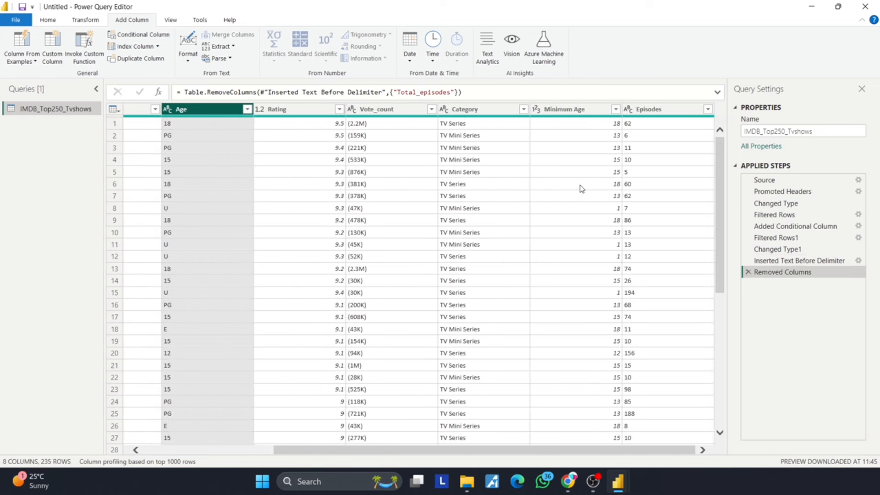
- Review the distinct ratings offered in the Age column's filter without changing the filter
scroll(477, 221, left, 3)
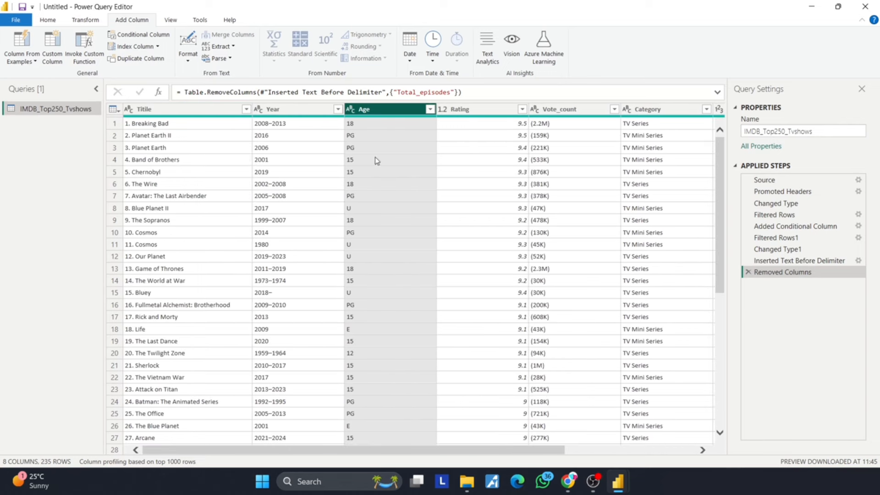
click(431, 110)
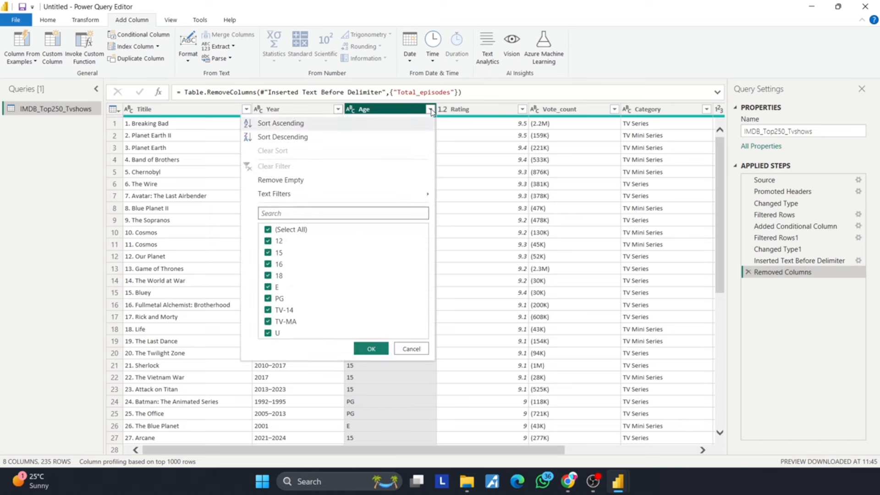
click(484, 174)
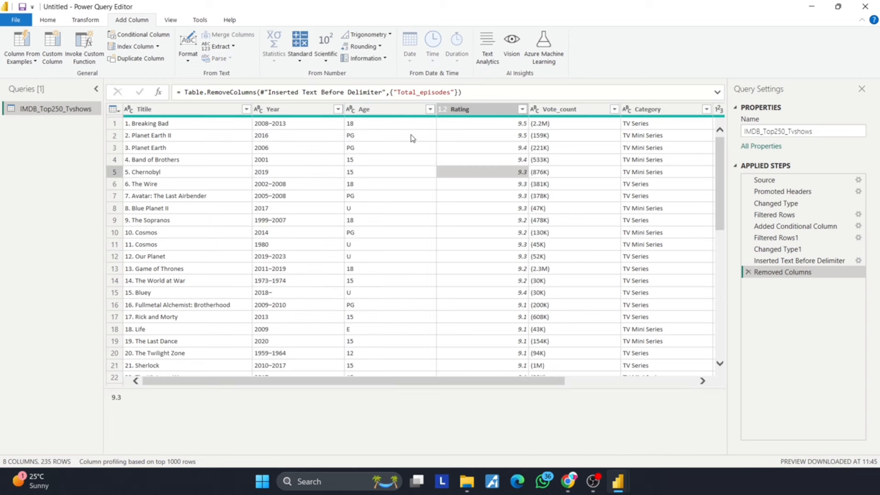
- Change the data type of the Episodes column to Whole Number
click(402, 111)
scroll(563, 135, right, 5)
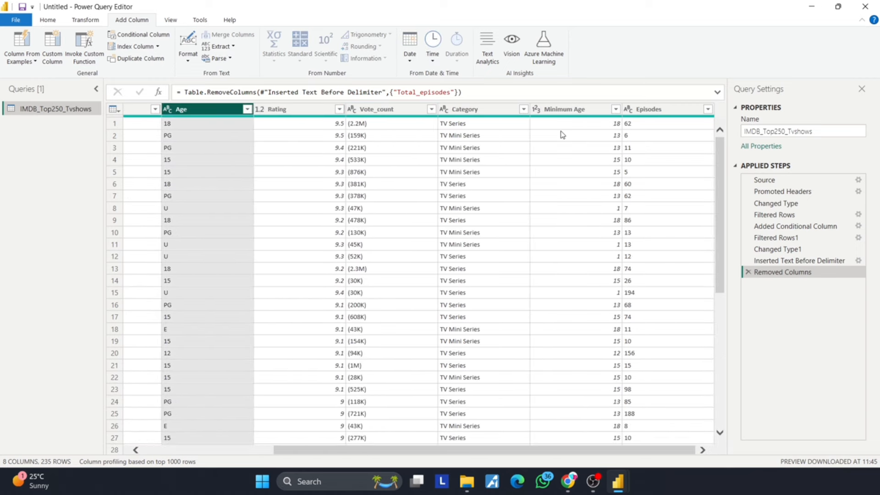
click(658, 110)
right_click(658, 114)
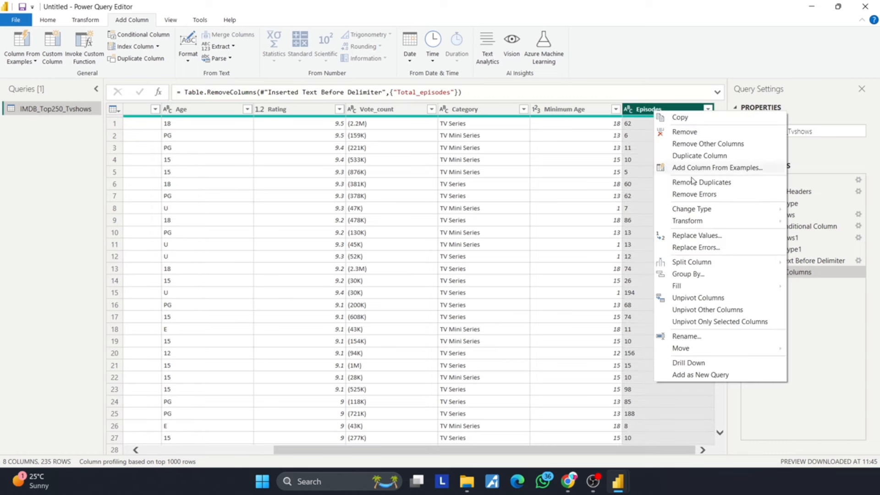
mouse_move(738, 207)
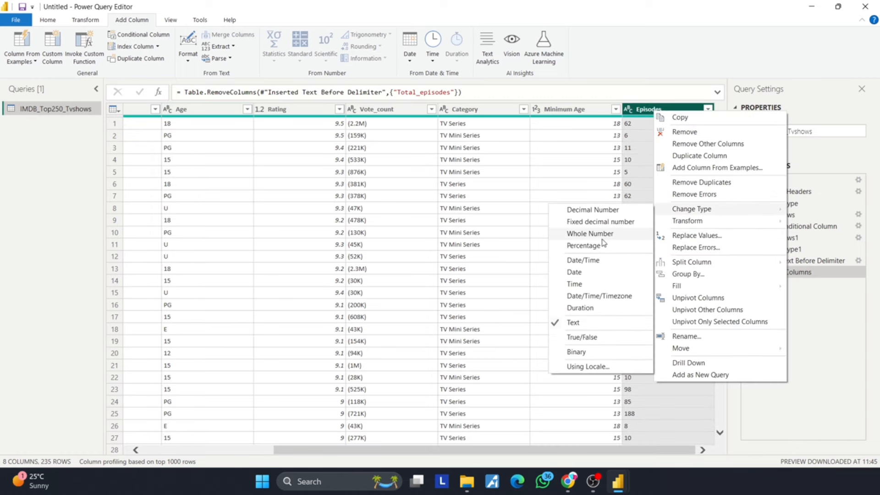
click(591, 233)
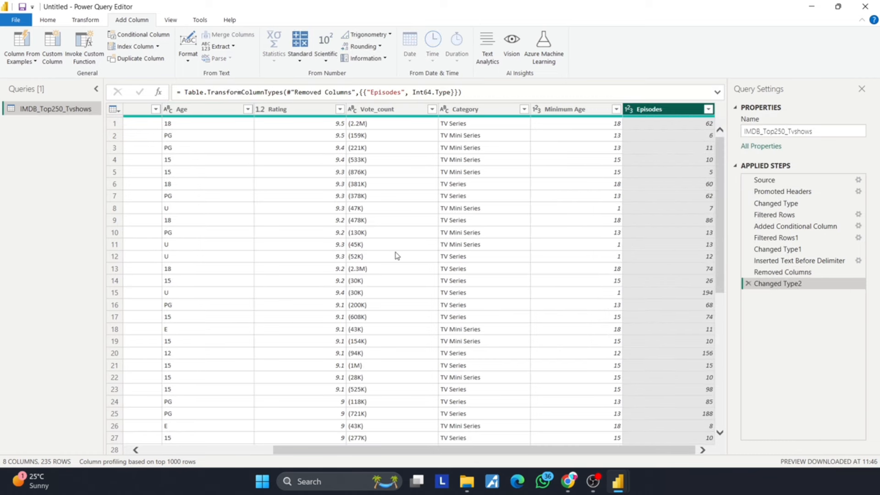
- Remove the original Age column from the query
scroll(396, 256, left, 5)
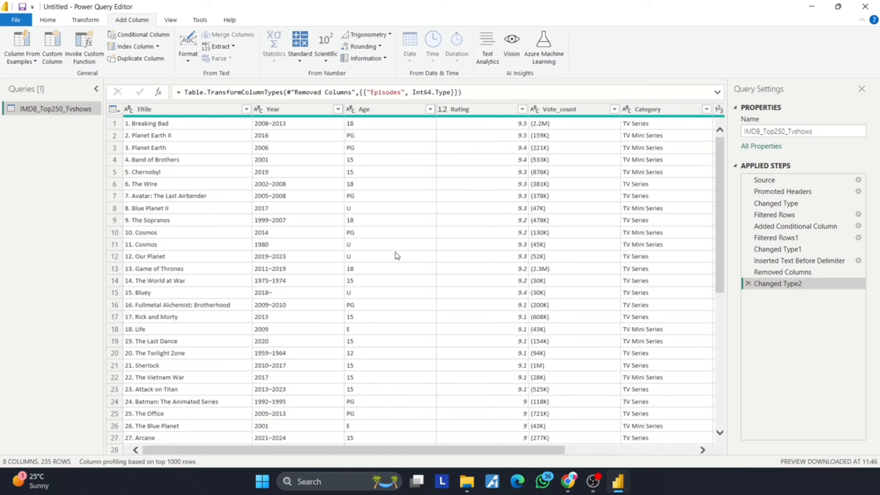
right_click(388, 113)
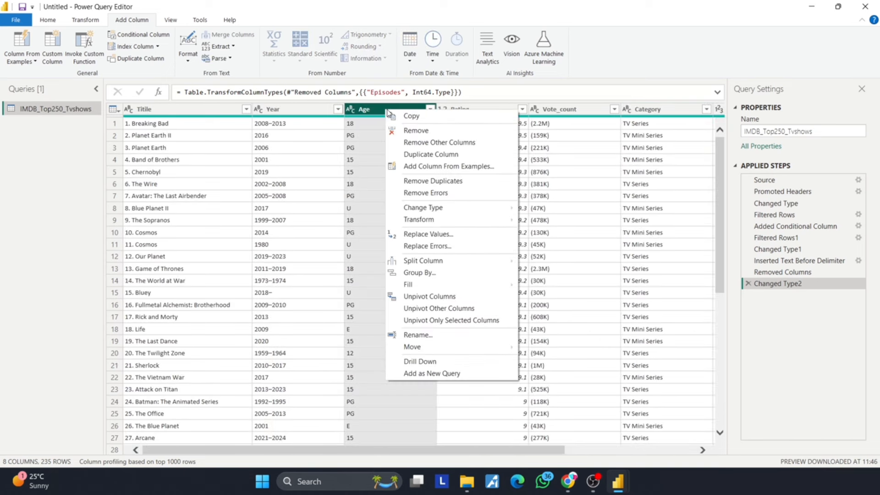
click(425, 131)
scroll(539, 191, right, 2)
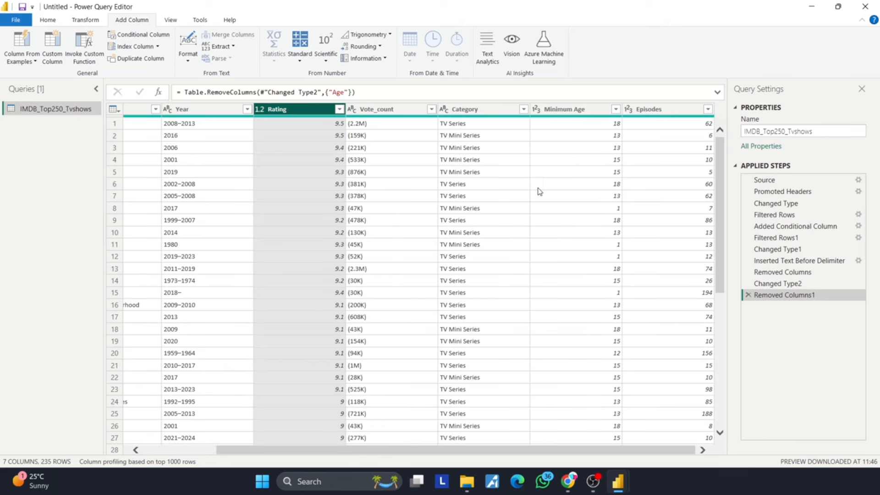
scroll(540, 191, left, 2)
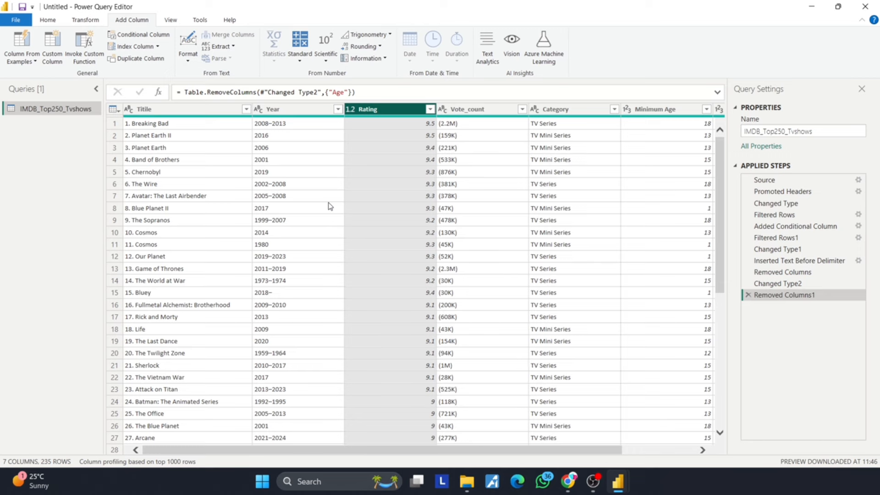
- Add a column named Base Year from examples based on the Year column, with 2008 as the sample value for Breaking Bad
click(289, 111)
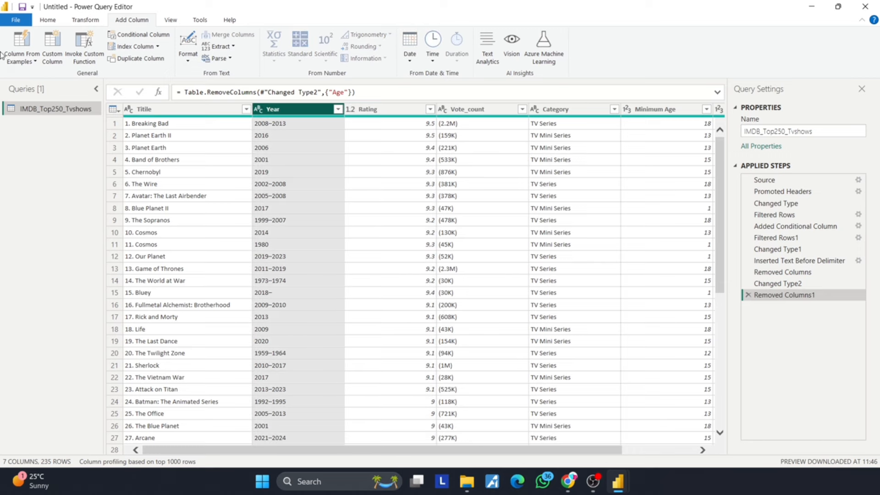
click(36, 61)
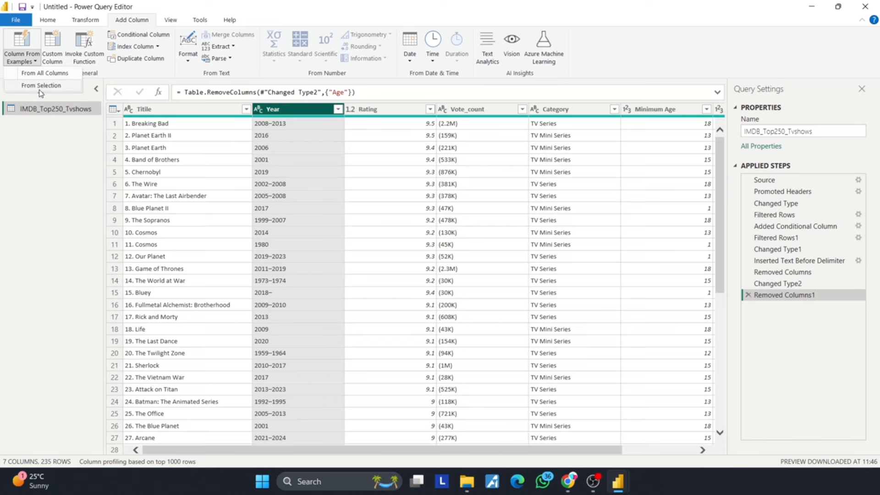
click(41, 86)
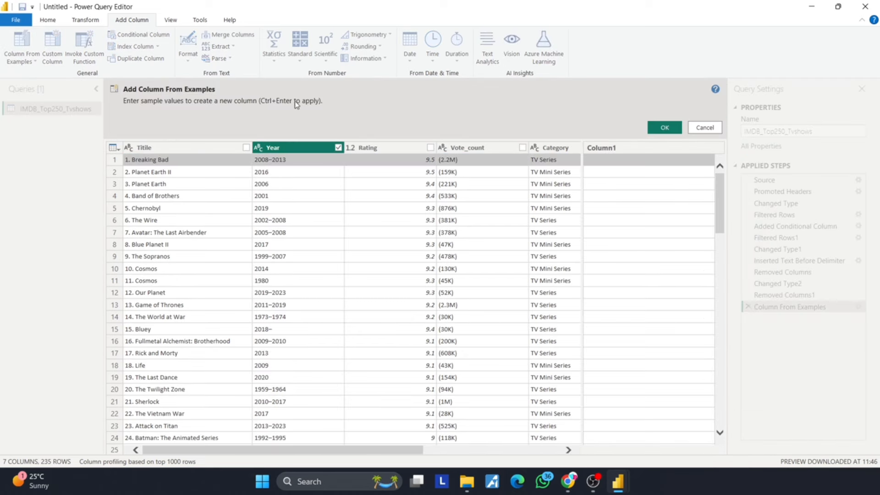
click(629, 163)
text(2008)
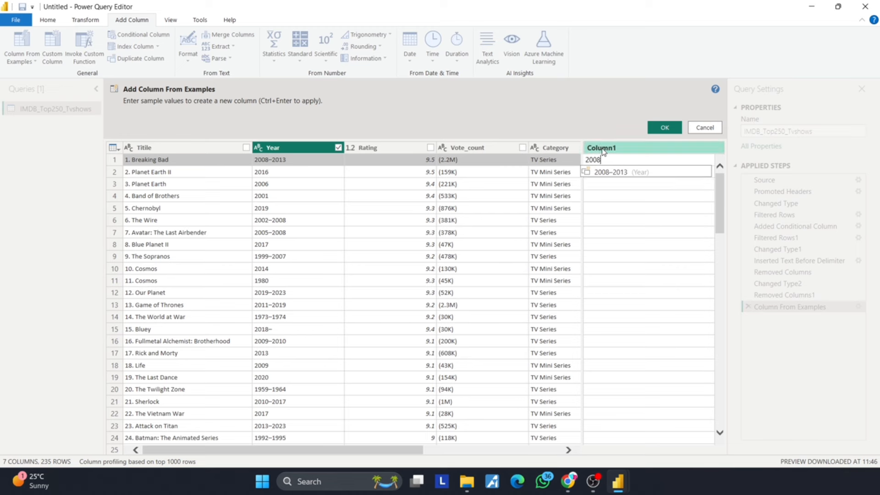
key(Return)
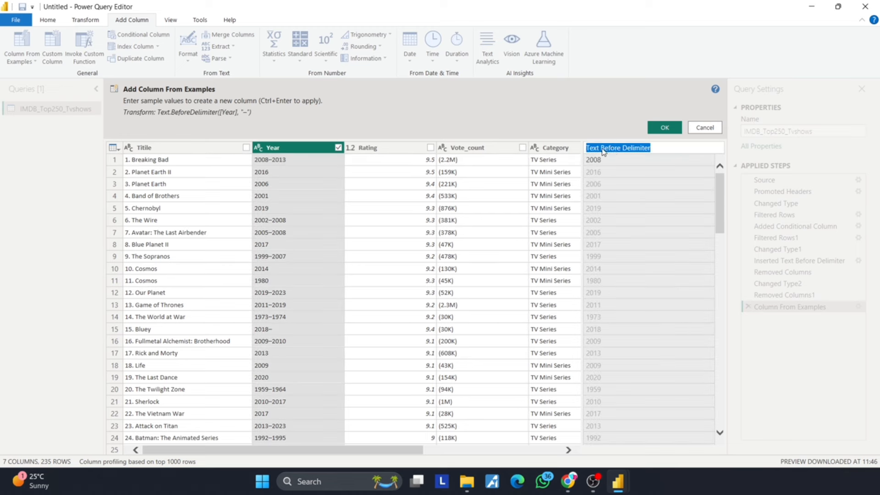
text(Base Year)
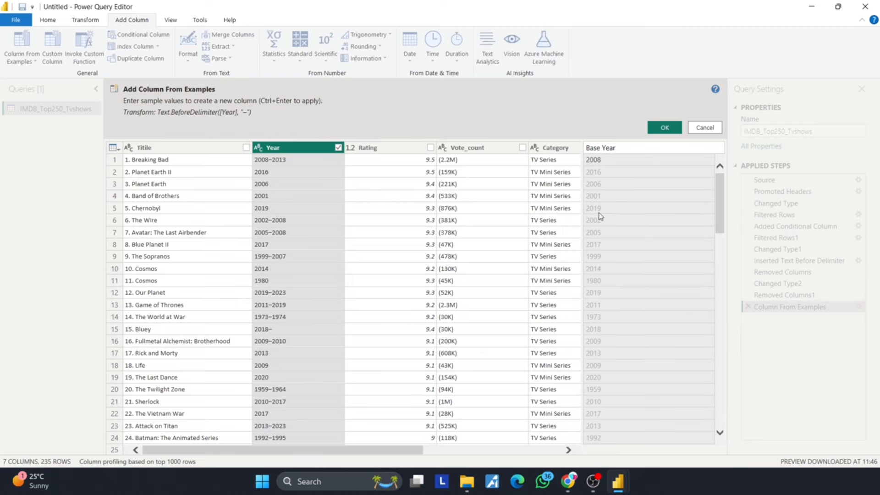
click(665, 128)
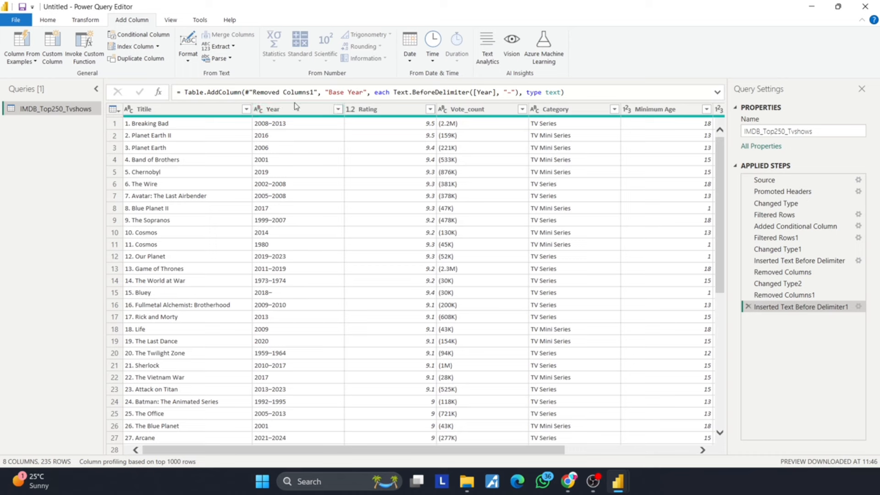
- Remove the original Year column from the query
click(295, 109)
right_click(296, 109)
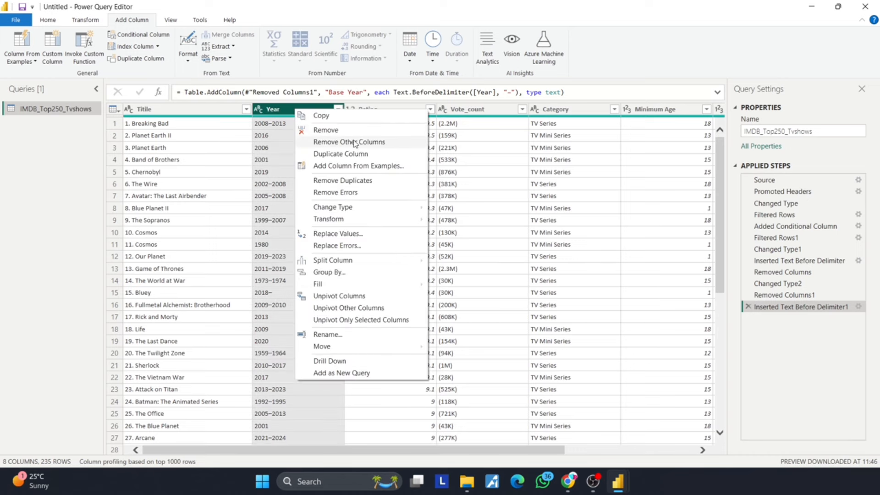
click(315, 131)
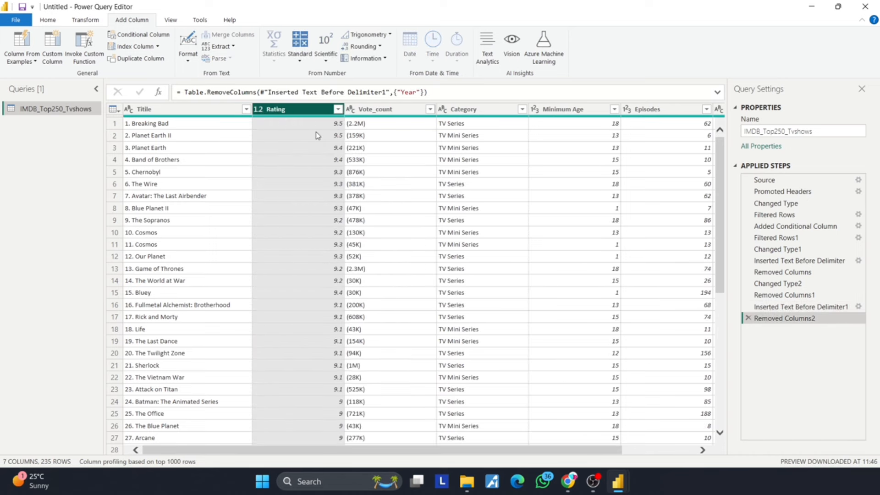
- Change the data type of the Base Year column to Date
right_click(679, 115)
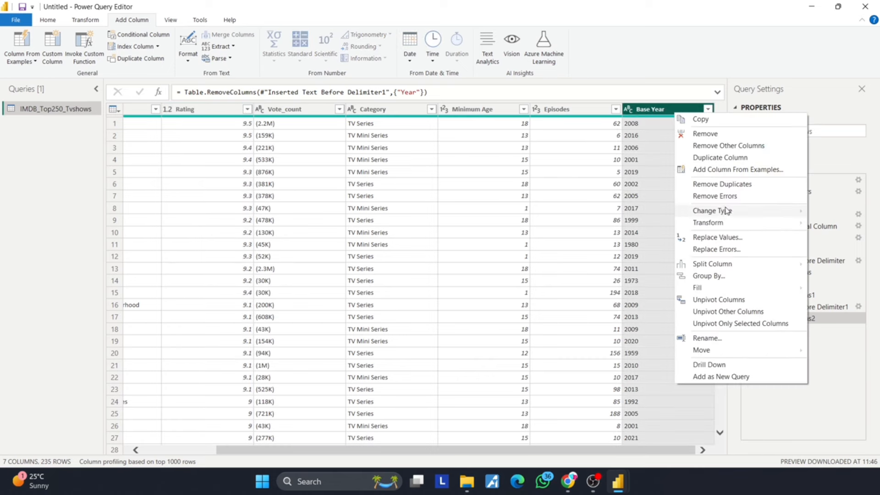
mouse_move(726, 212)
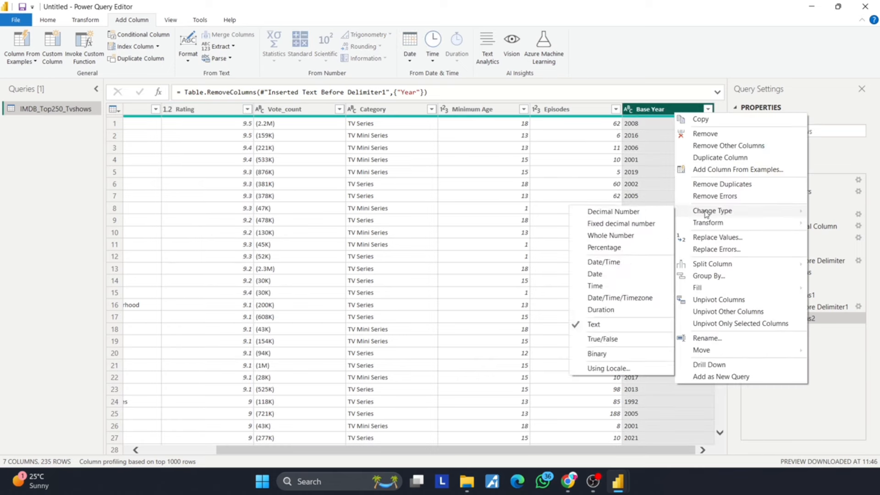
click(612, 278)
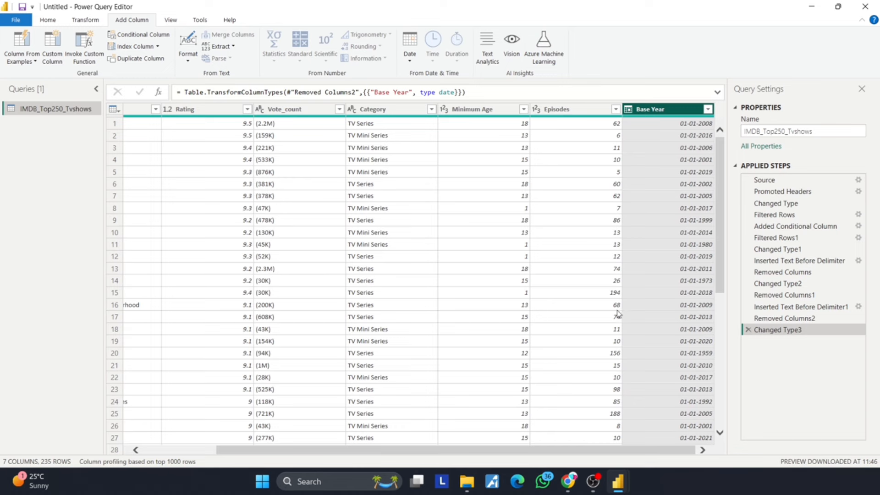
scroll(506, 238, left, 3)
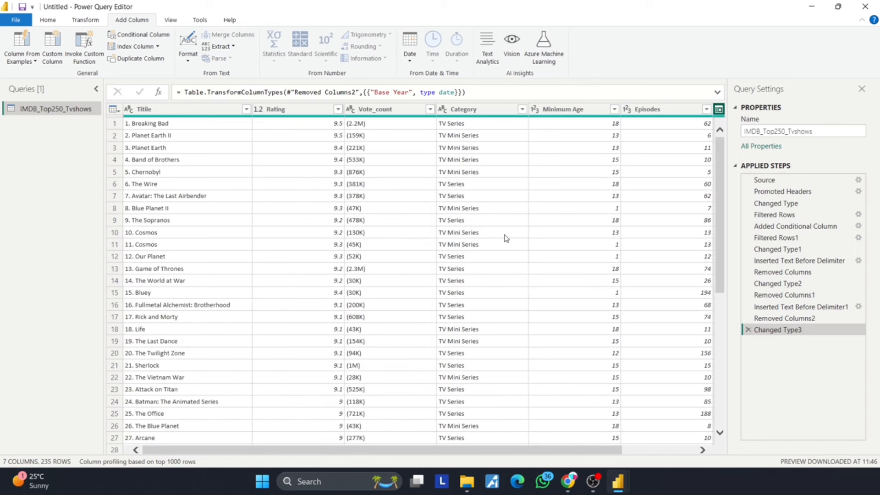
scroll(506, 238, right, 3)
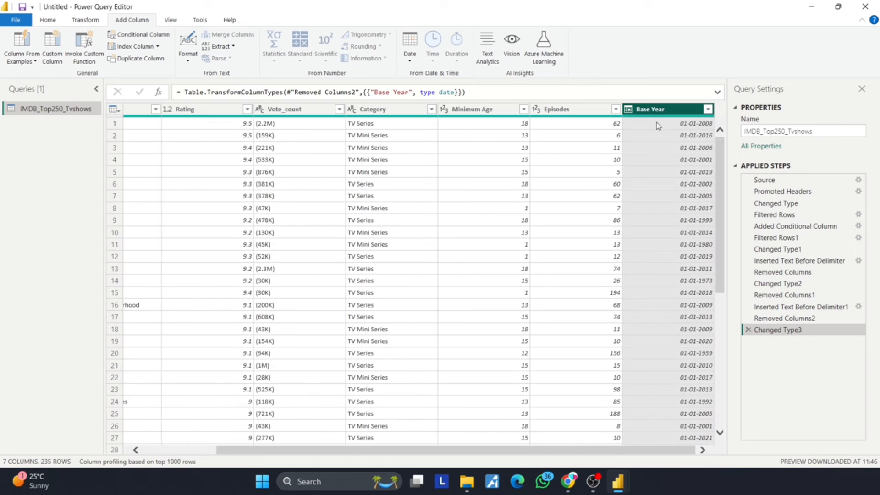
- Transform the Base Year dates so the column holds only the year
right_click(678, 108)
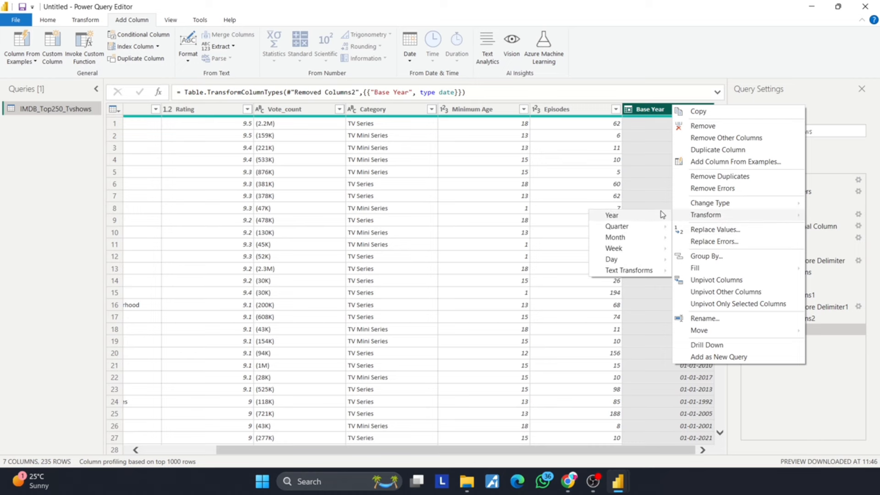
click(695, 216)
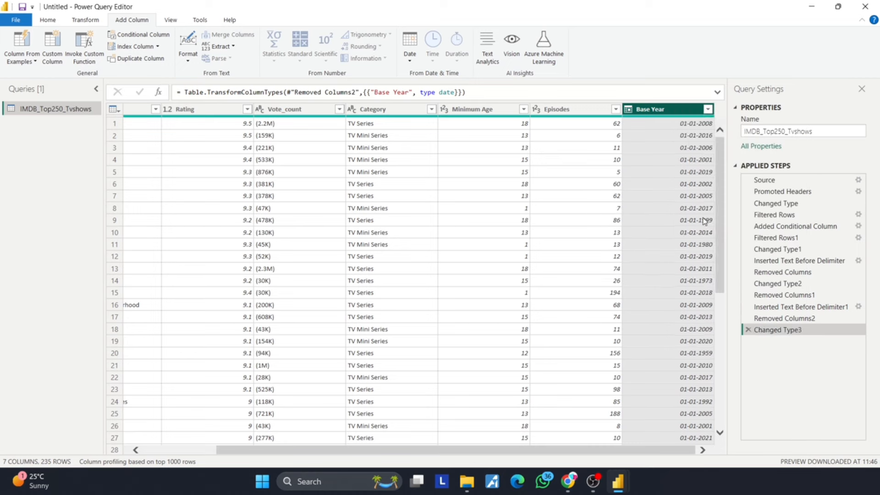
click(665, 213)
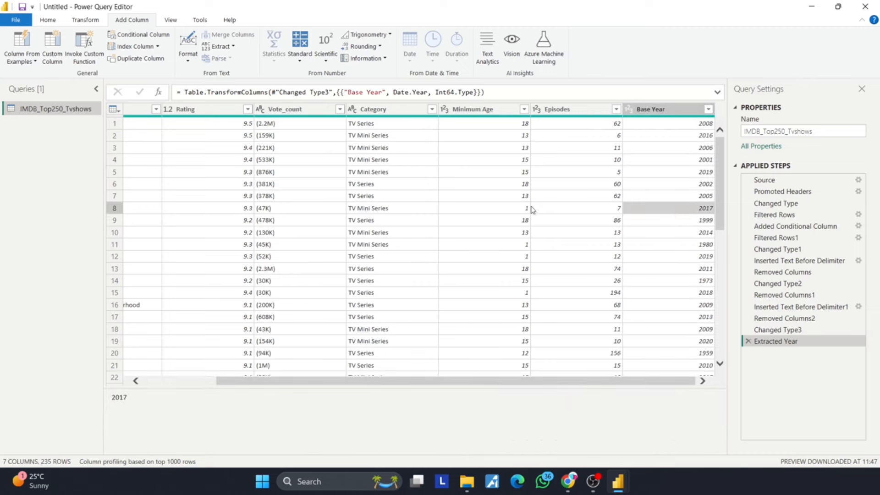
scroll(531, 190, left, 3)
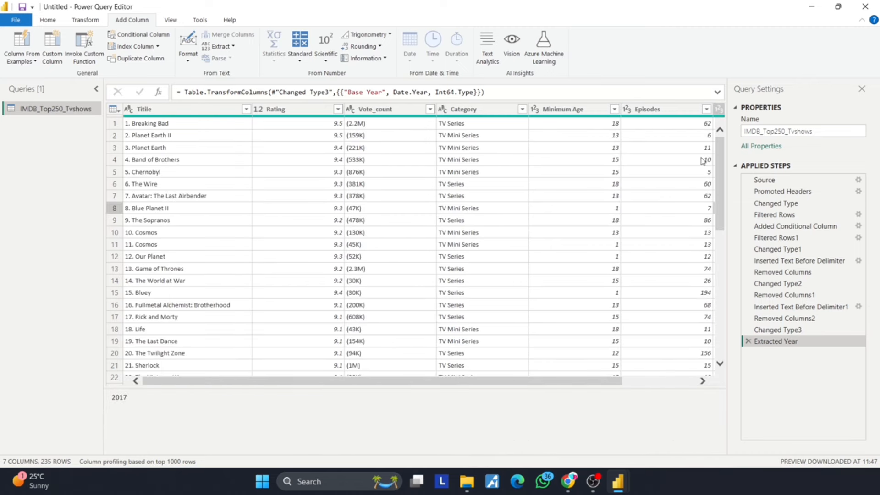
scroll(468, 263, down, 4)
scroll(467, 263, up, 5)
click(310, 112)
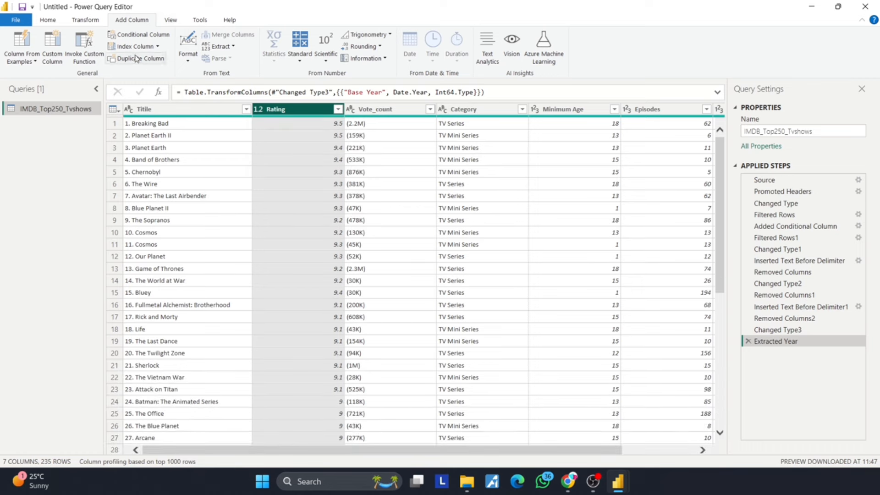
click(127, 39)
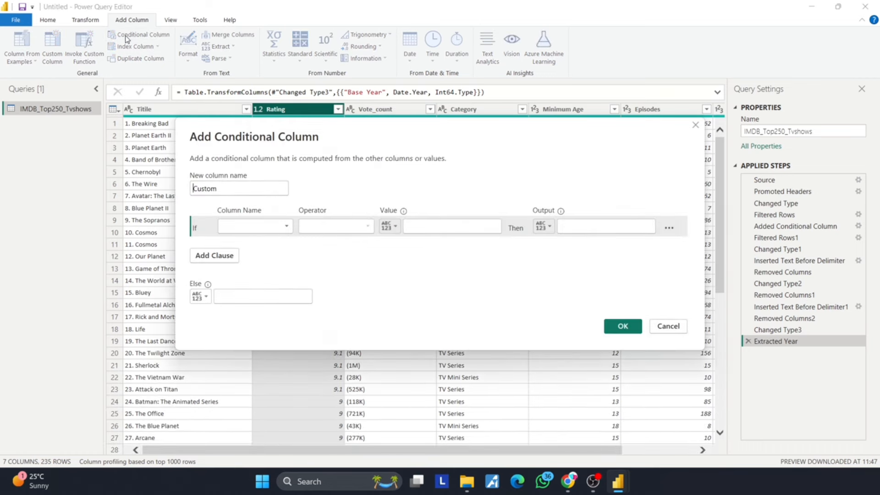
click(257, 227)
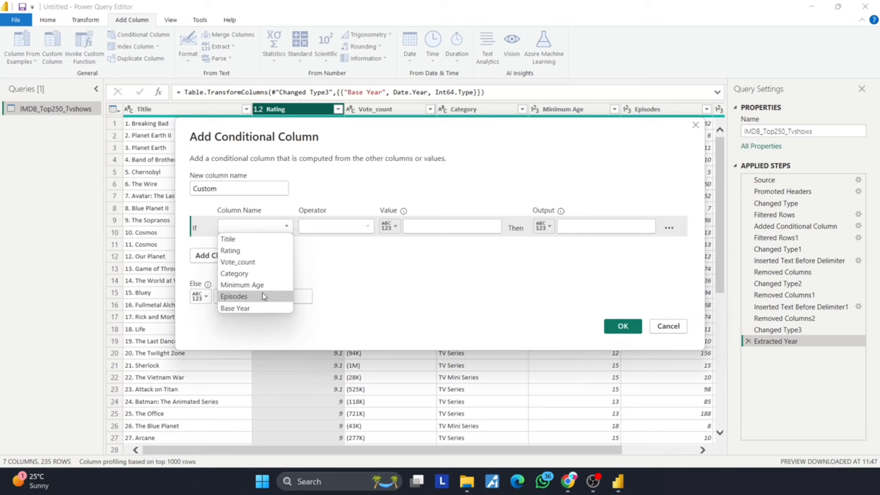
click(251, 252)
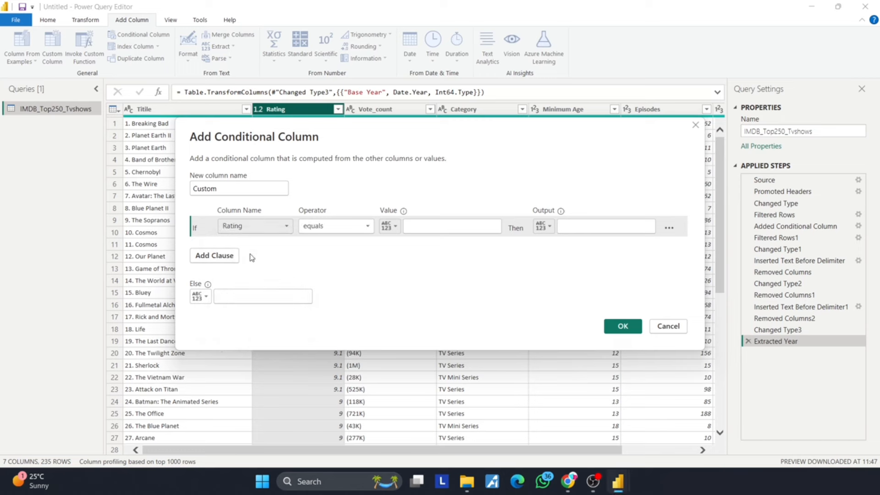
click(339, 226)
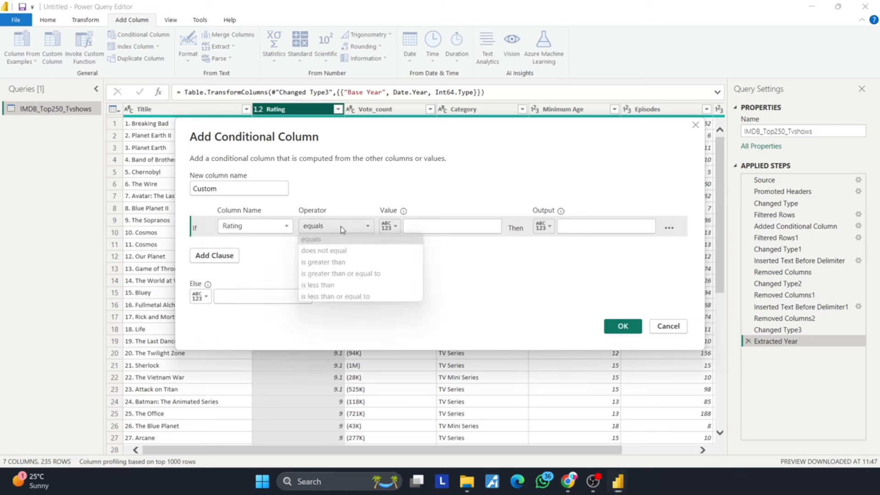
click(345, 263)
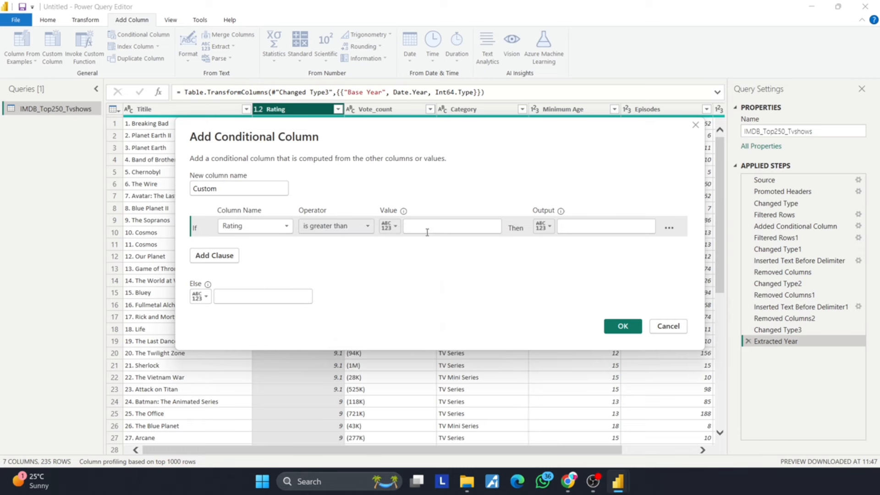
click(389, 231)
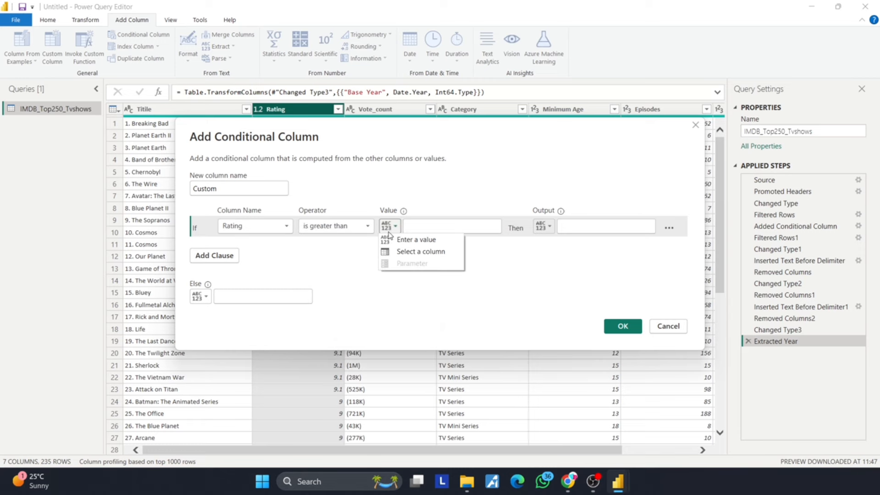
click(681, 330)
right_click(319, 111)
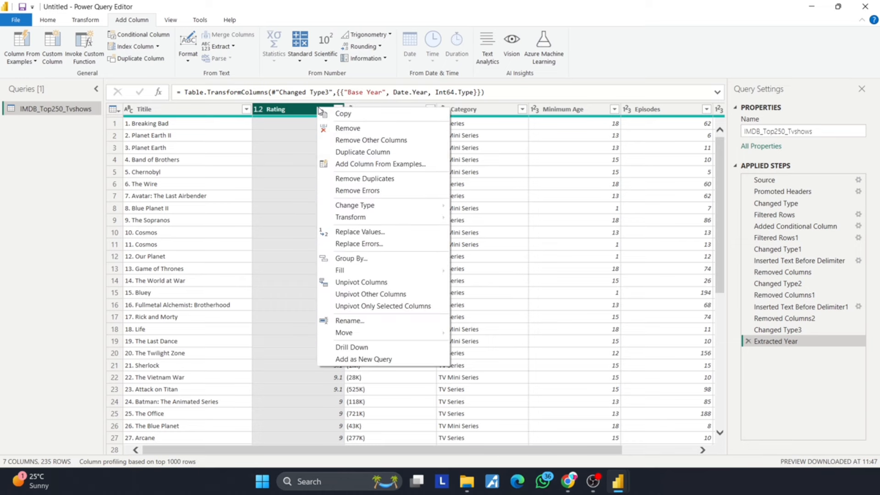
mouse_move(399, 209)
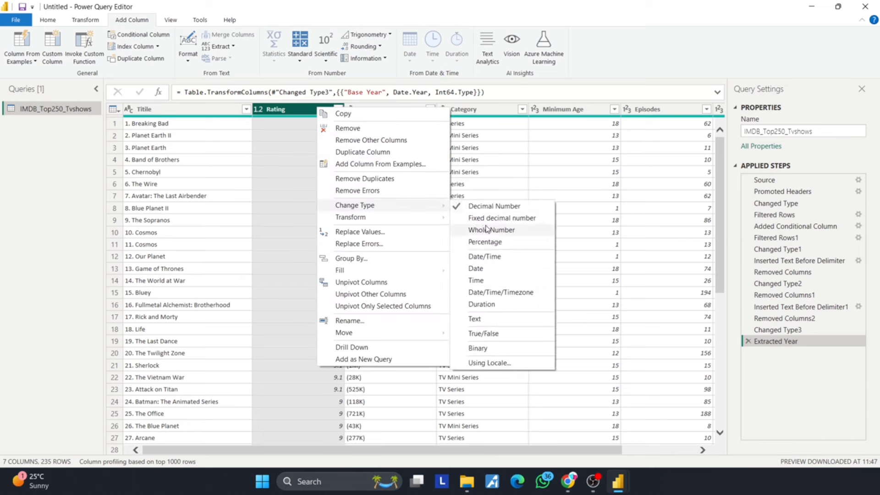
click(540, 184)
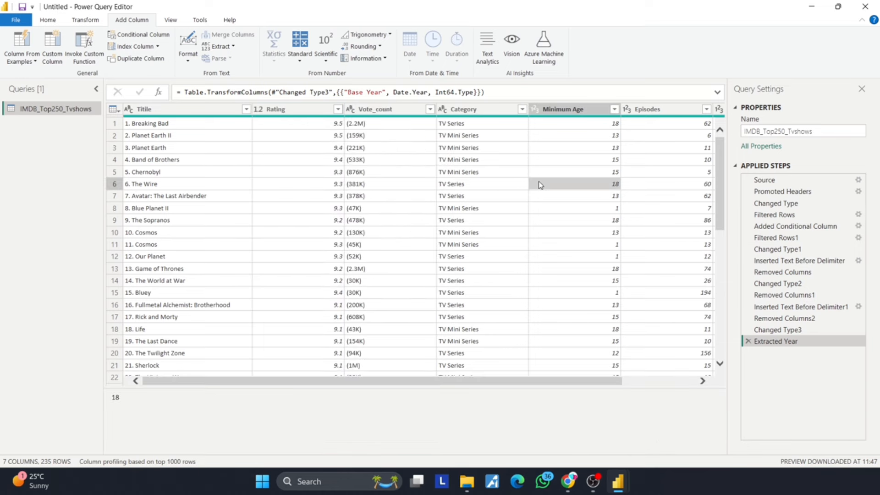
- Start a conditional column named Suggestion whose first condition is based on the Rating column
click(321, 110)
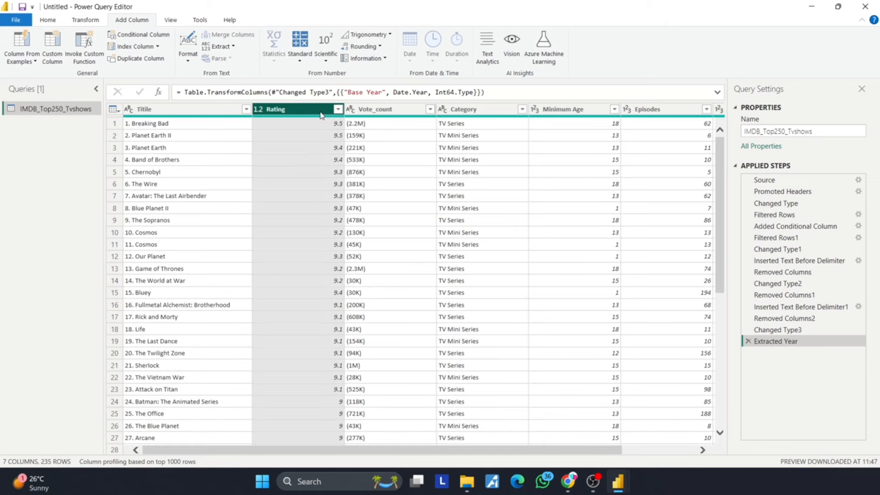
click(143, 35)
click(287, 227)
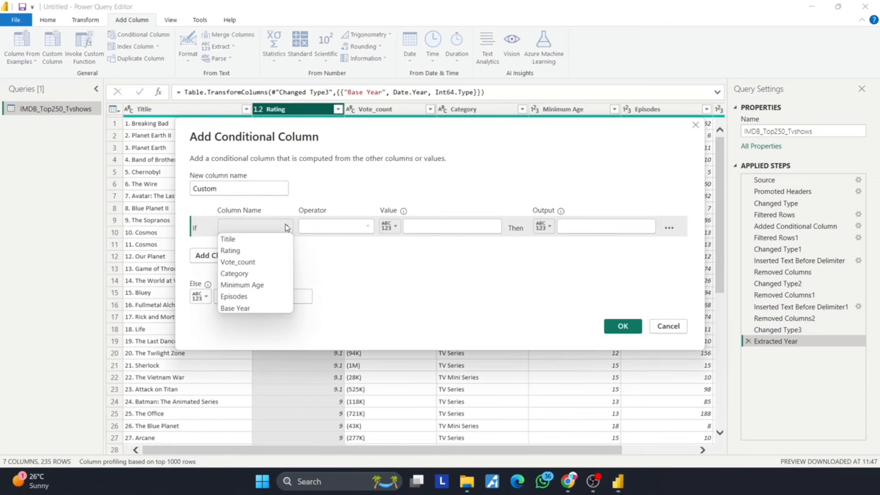
click(268, 251)
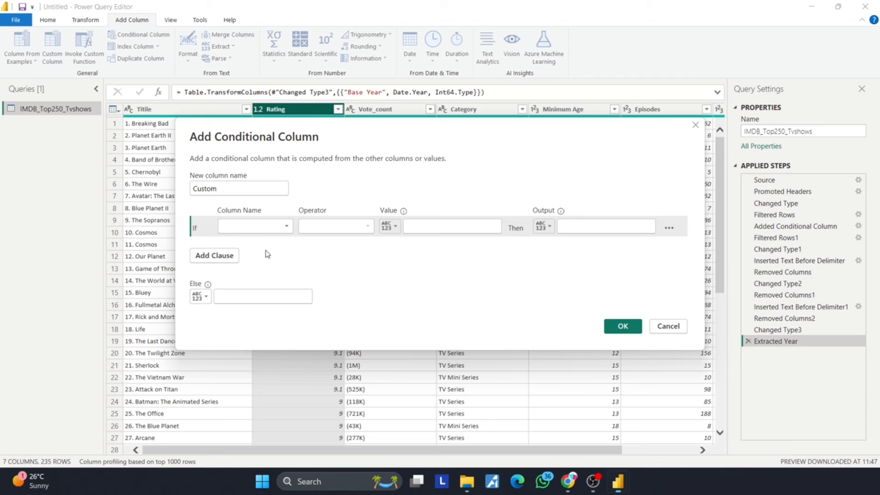
double_click(219, 187)
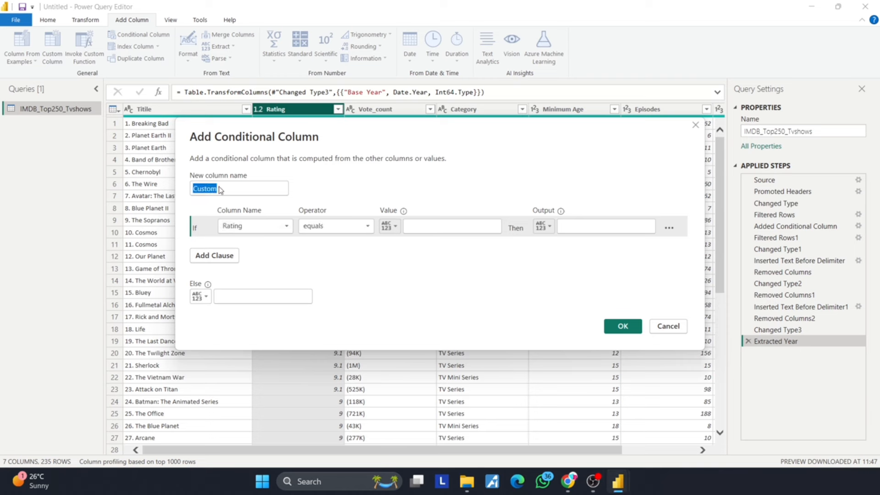
text(Suggestion)
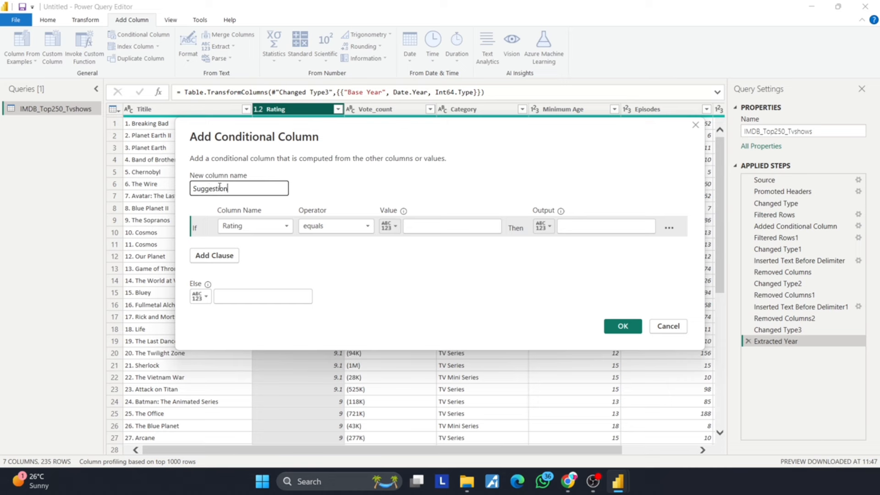
- Set the first condition to output "Please Try" when Rating is greater than 9.0
click(327, 226)
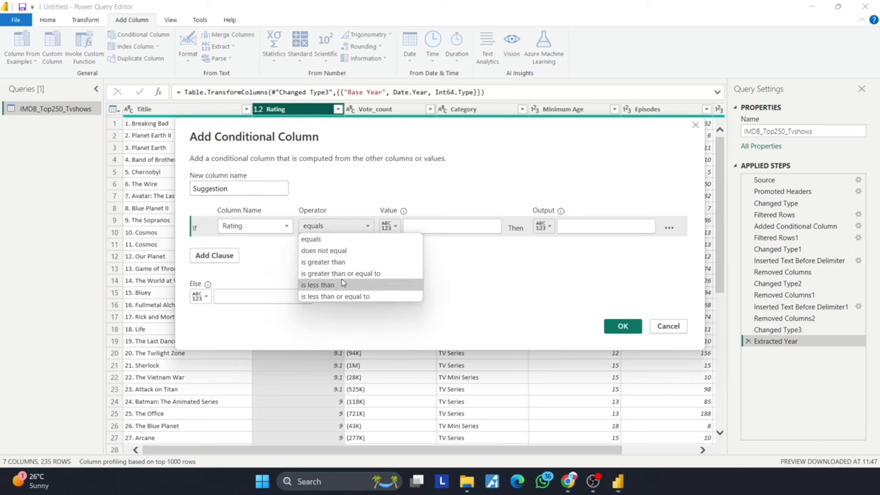
click(347, 261)
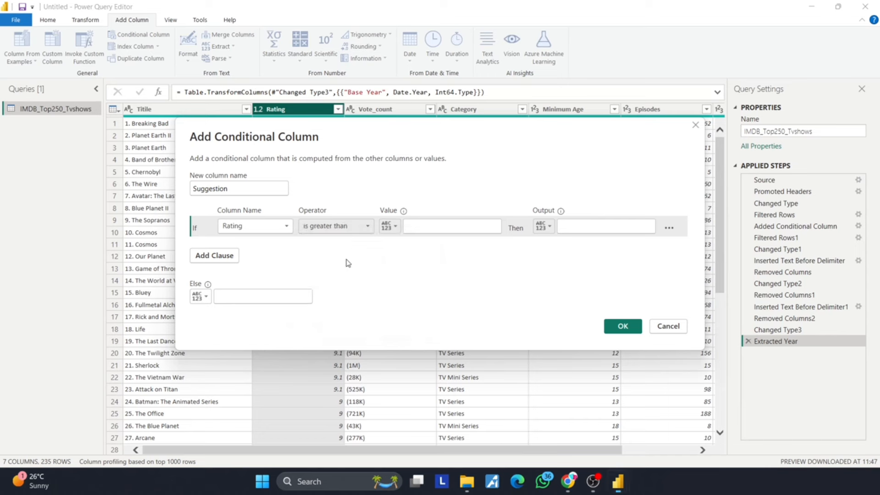
click(448, 232)
text(9.)
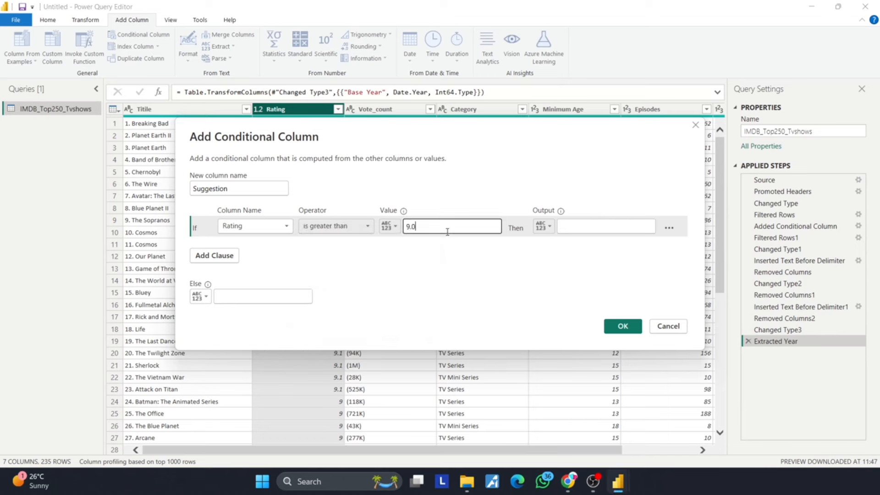
click(595, 224)
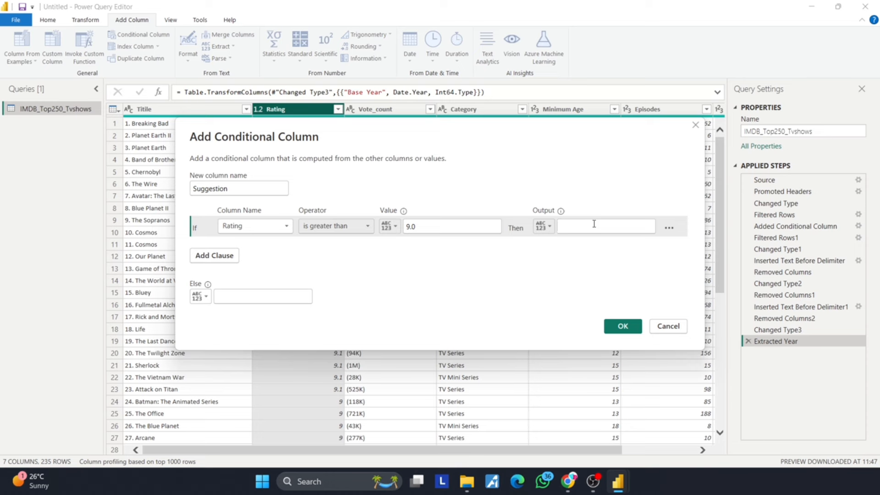
click(595, 223)
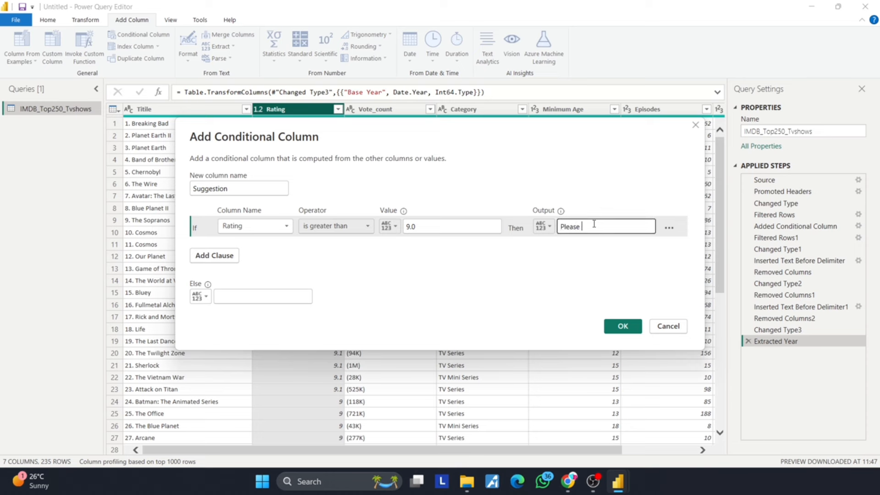
- Add an else-if clause that outputs "Paasable" when Rating is greater than 6.0
click(214, 255)
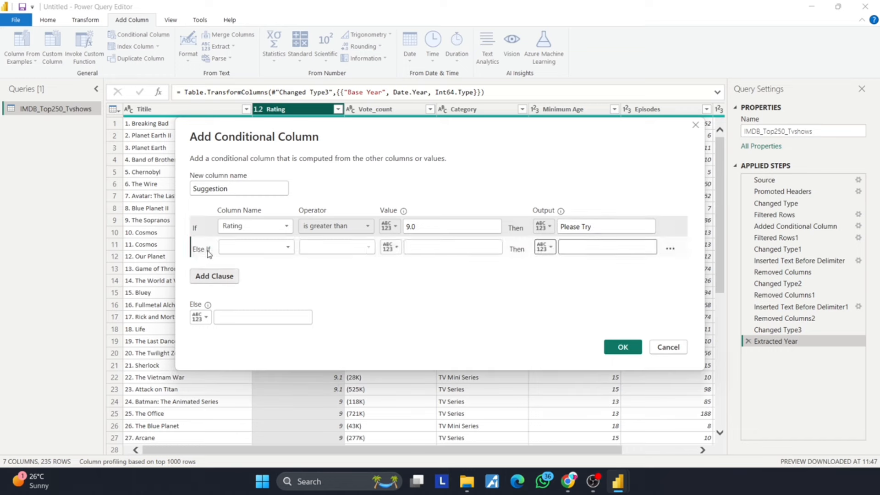
click(255, 248)
click(255, 271)
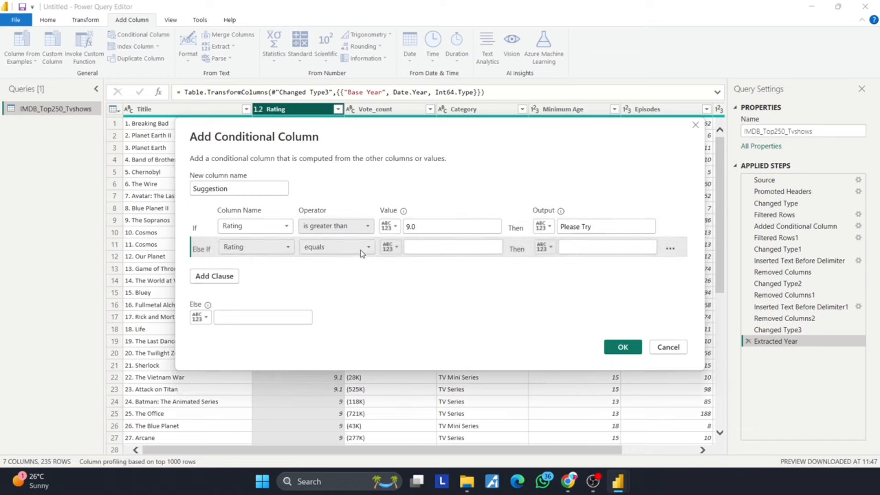
click(361, 250)
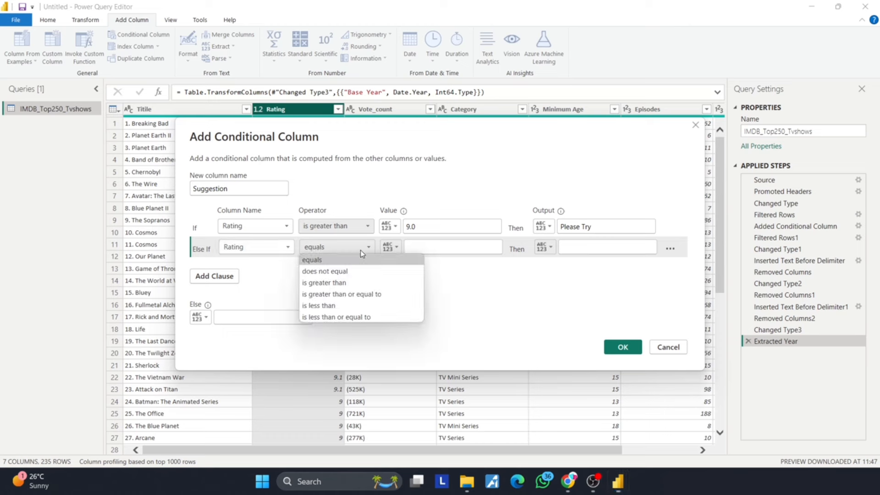
click(354, 284)
click(430, 249)
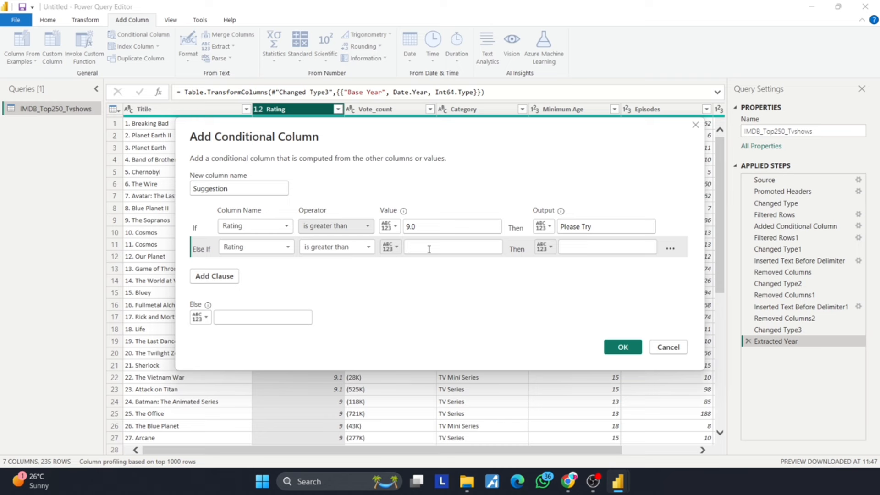
text(6.)
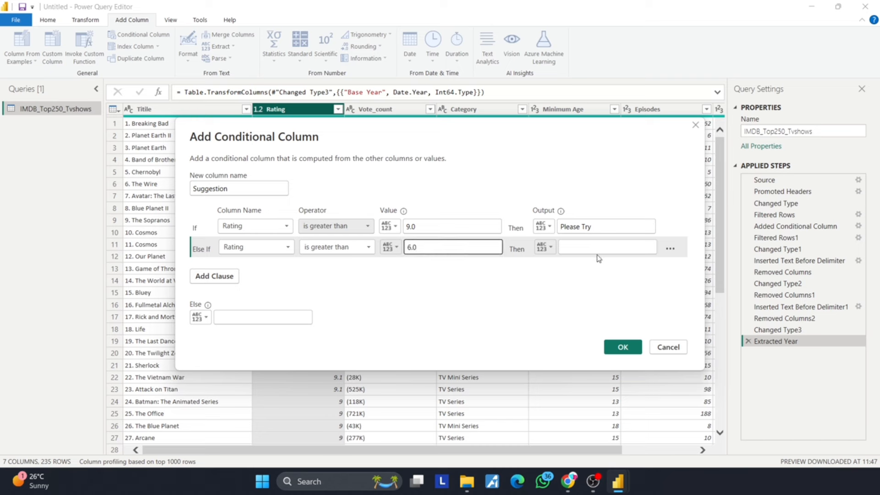
click(596, 248)
text(W)
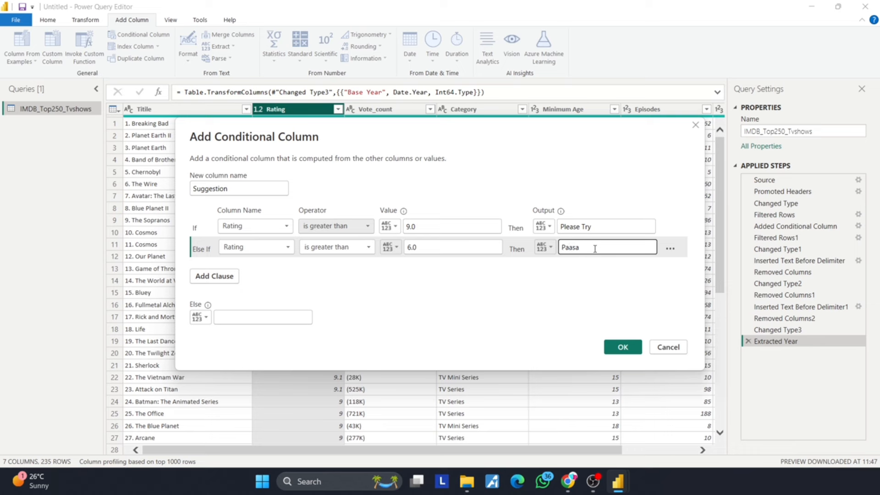
click(222, 276)
click(243, 274)
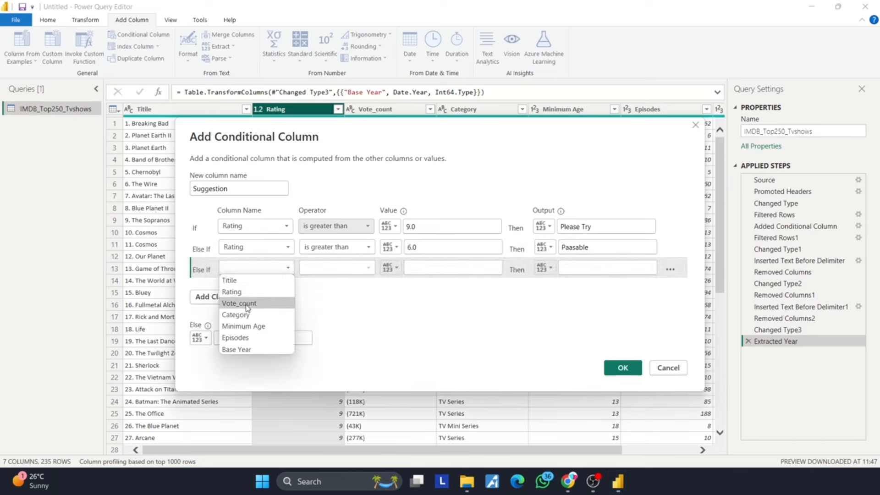
click(402, 280)
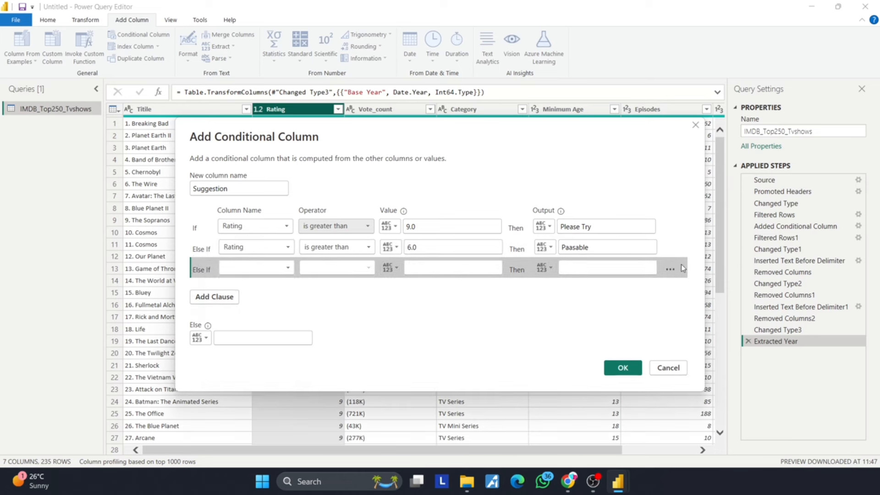
click(669, 270)
click(680, 279)
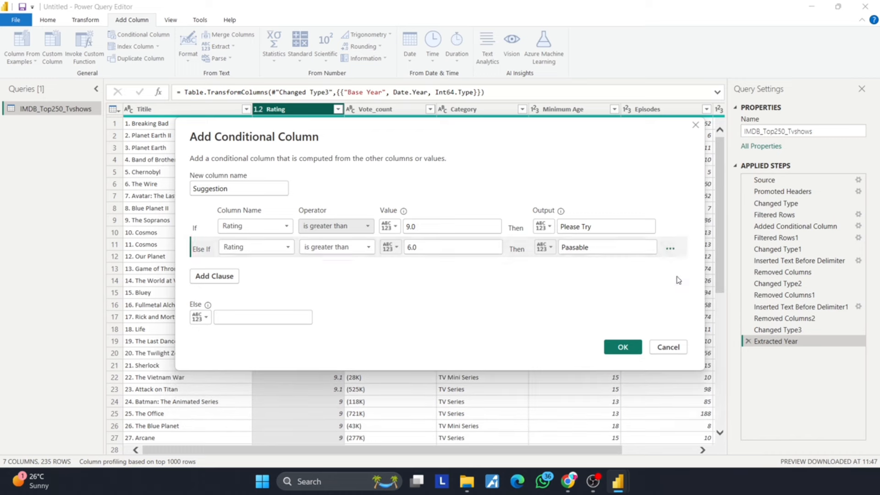
- Set the else output to "Please Skip" and create the Suggestion column
click(276, 321)
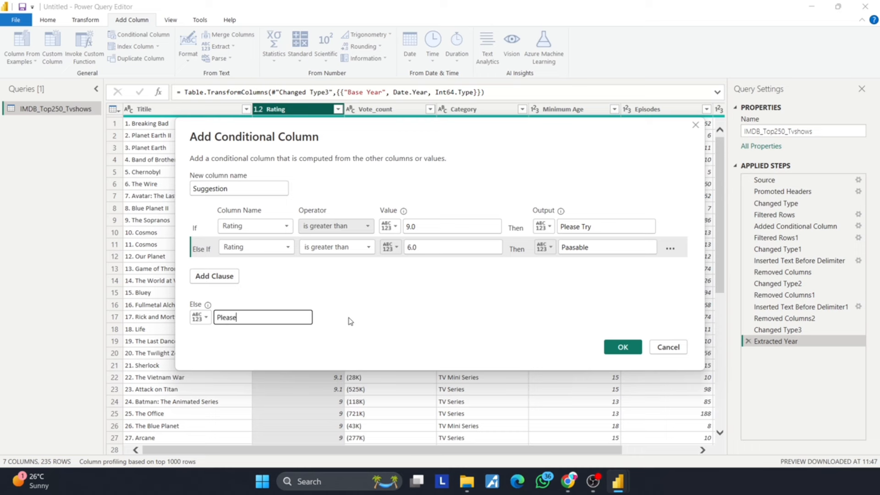
text(Please Skip)
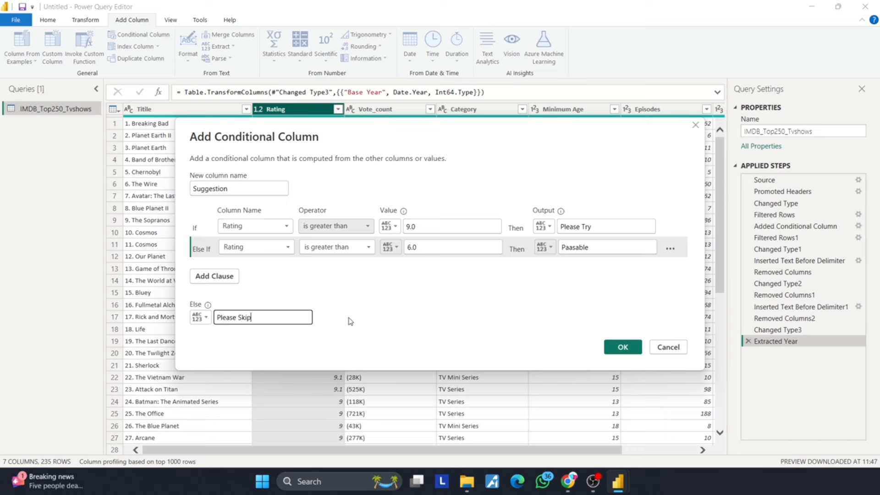
click(623, 348)
scroll(536, 257, down, 1)
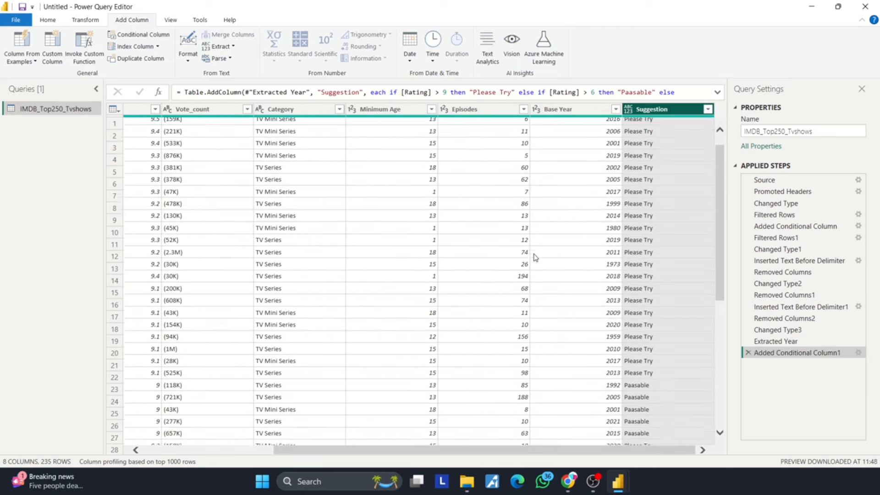
scroll(533, 258, down, 5)
scroll(532, 258, up, 6)
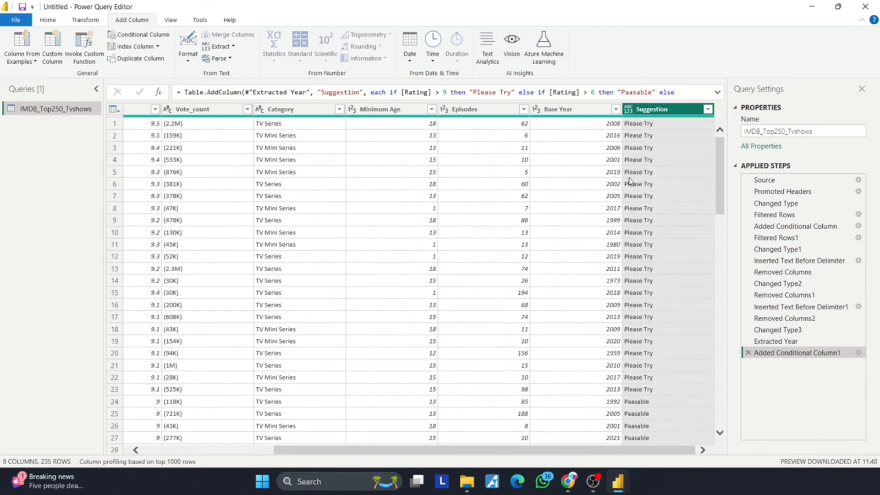
- Pivot the Suggestion column with Titile as the values column and look through the pivoted rows
click(424, 233)
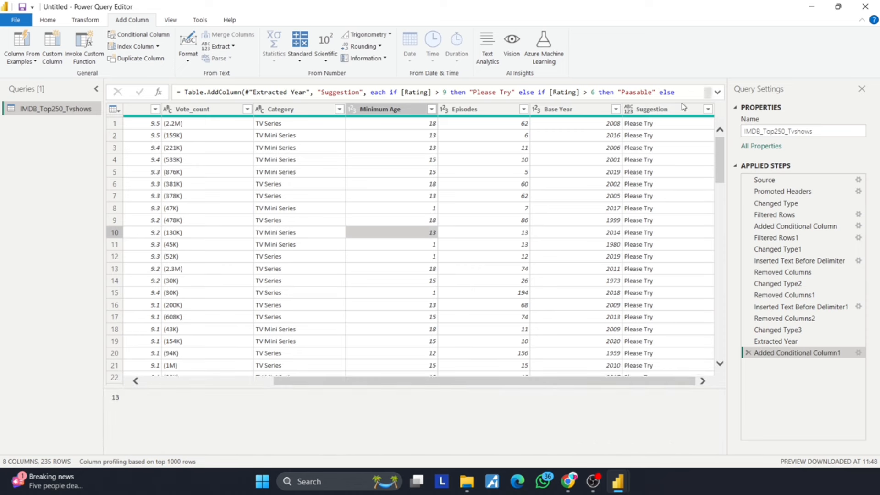
click(660, 109)
click(100, 19)
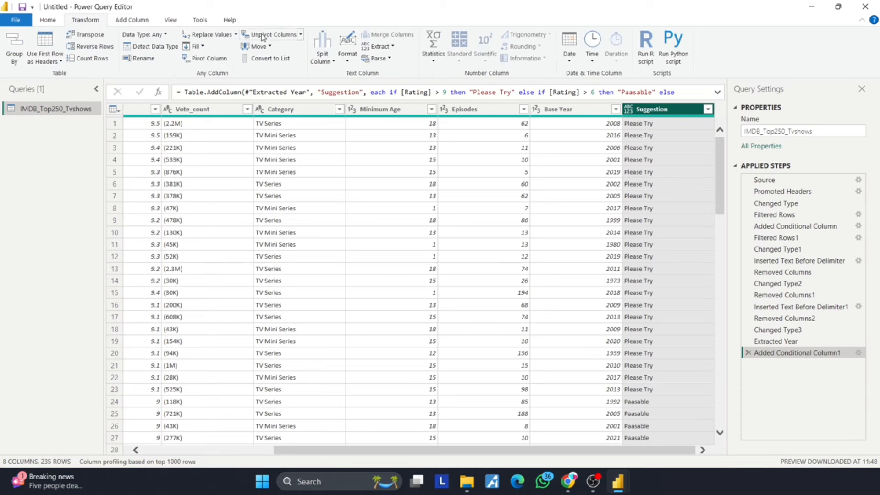
click(222, 61)
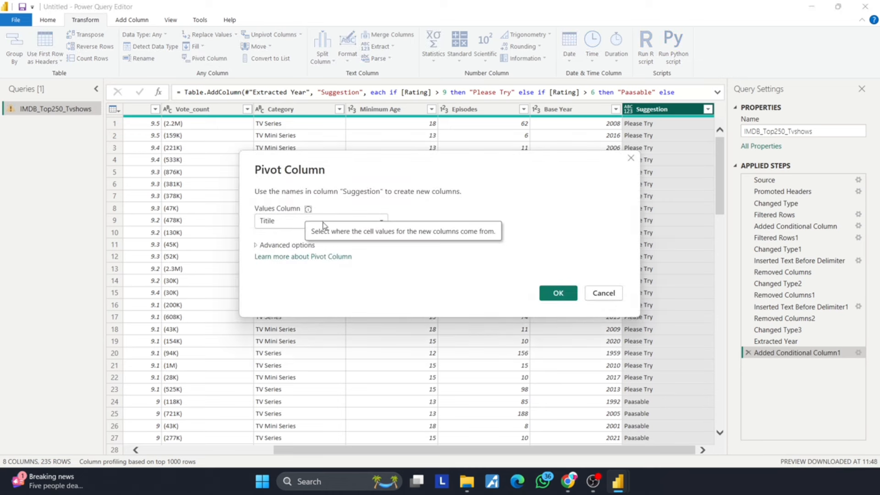
click(290, 222)
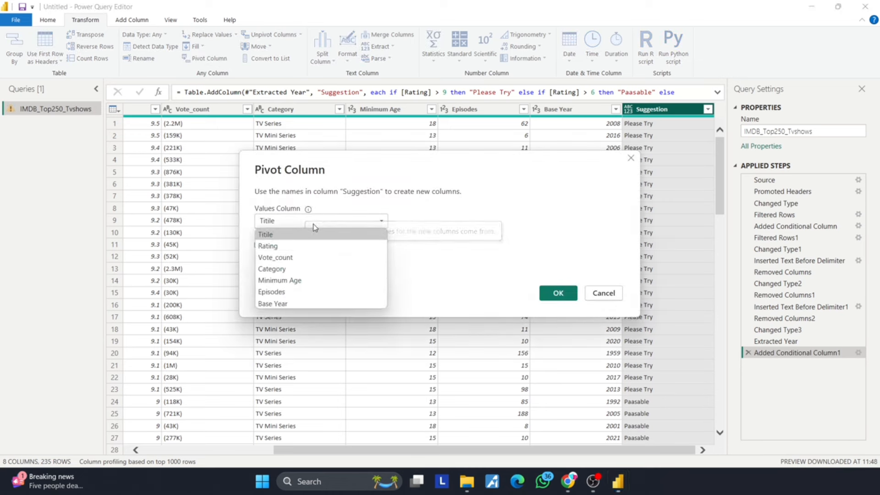
click(308, 236)
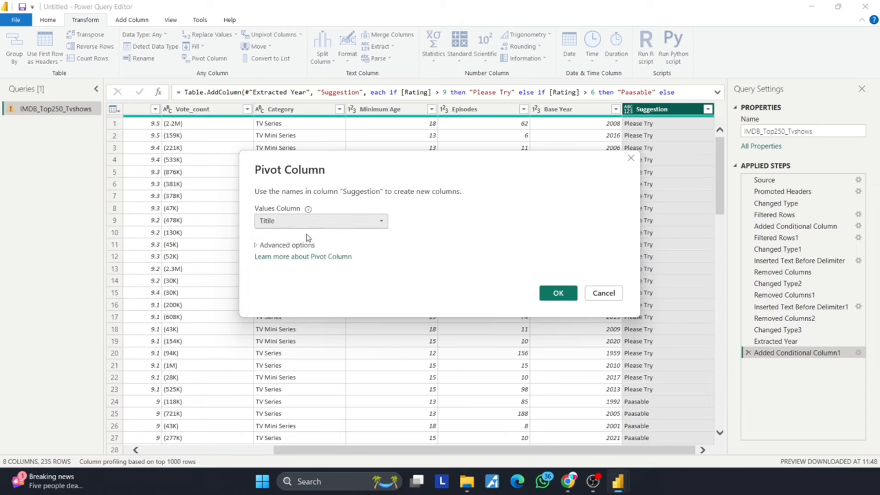
click(558, 293)
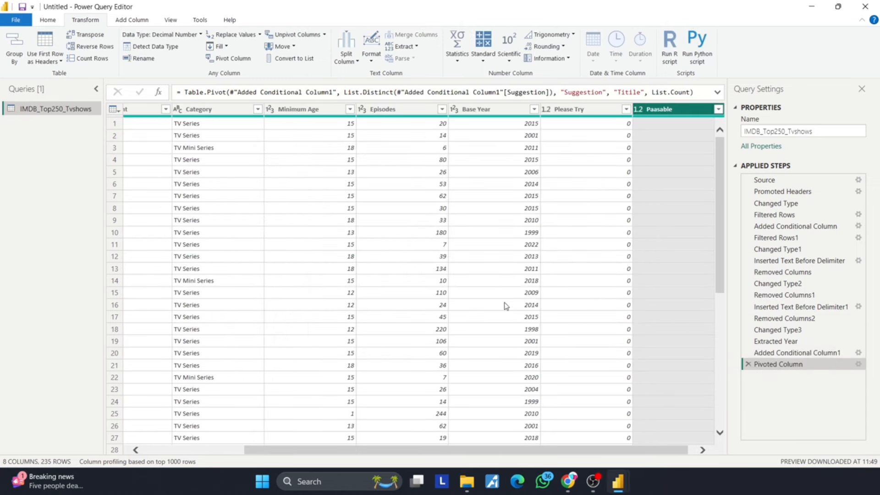
scroll(504, 305, down, 3)
scroll(506, 306, down, 6)
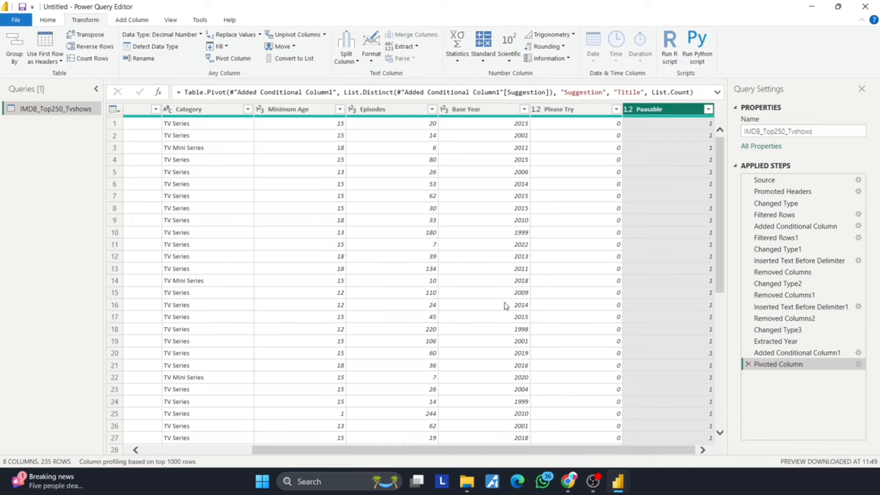
scroll(506, 306, up, 5)
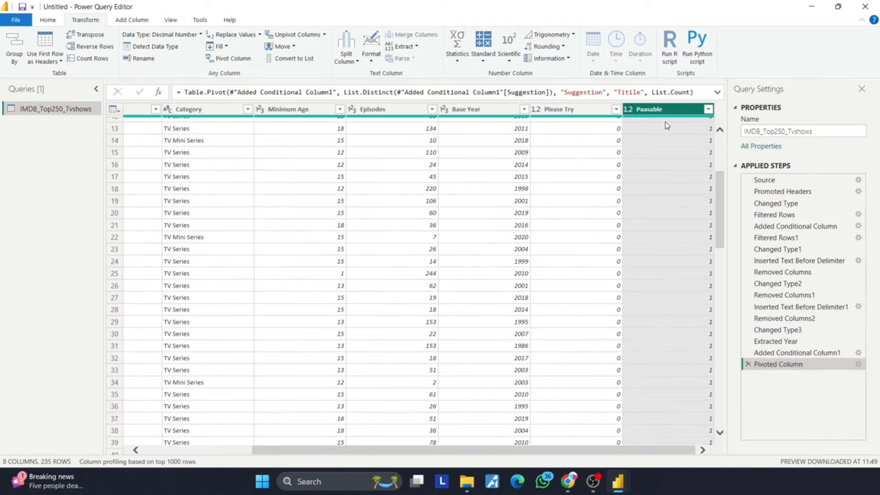
scroll(607, 299, down, 10)
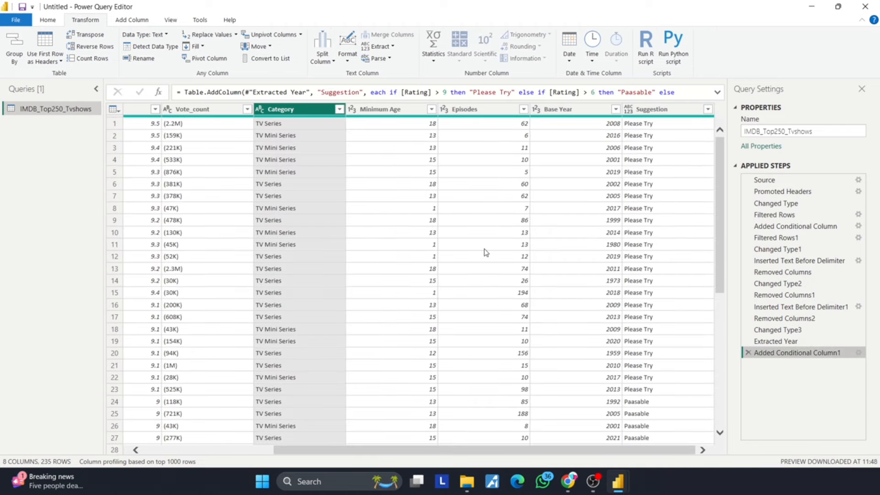
- Start a column from examples based only on the Titile column and name the new column Exact Title
scroll(486, 252, left, 4)
scroll(486, 252, down, 10)
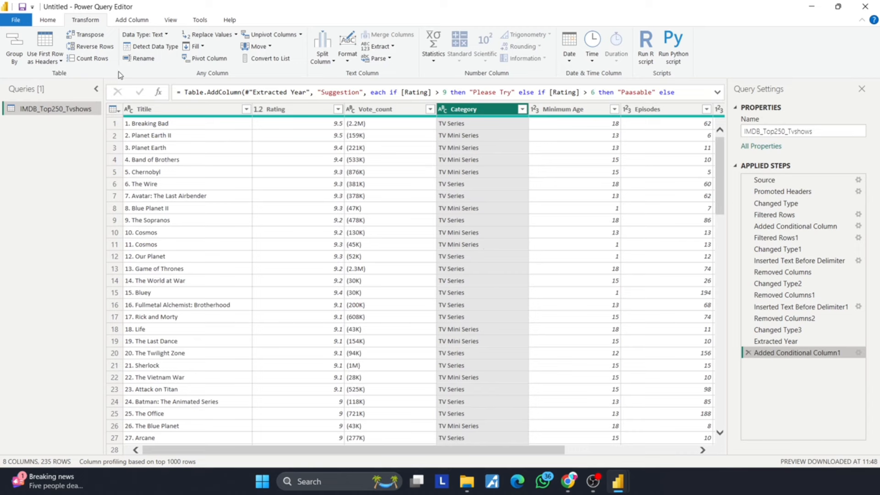
click(190, 111)
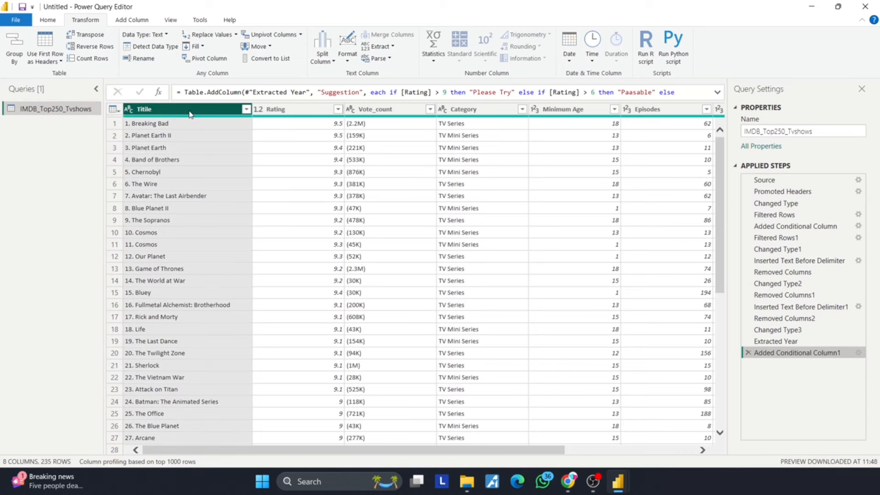
click(131, 20)
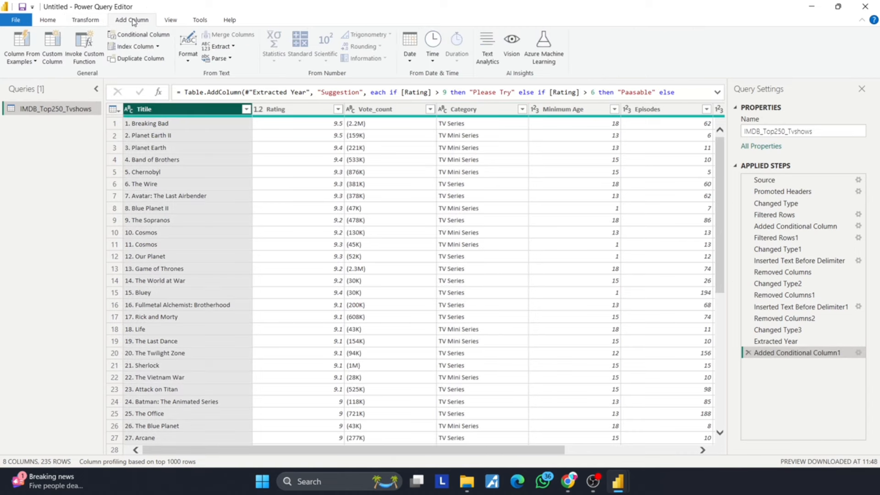
click(26, 63)
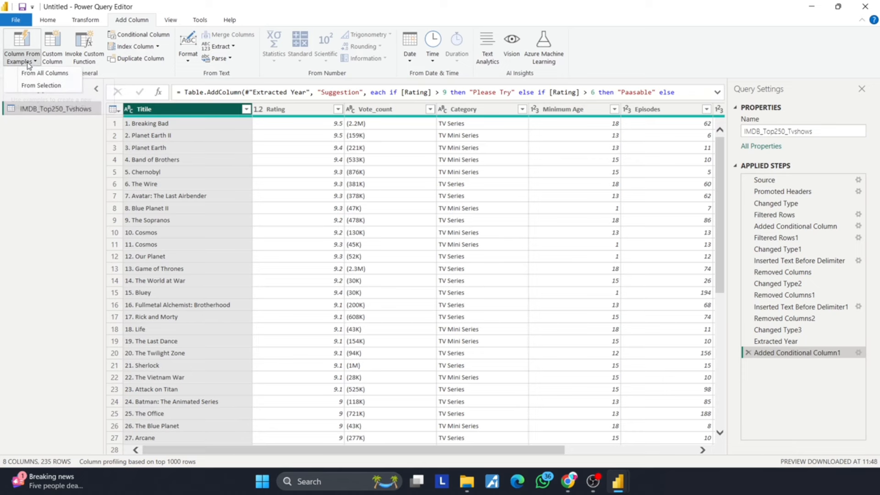
click(39, 85)
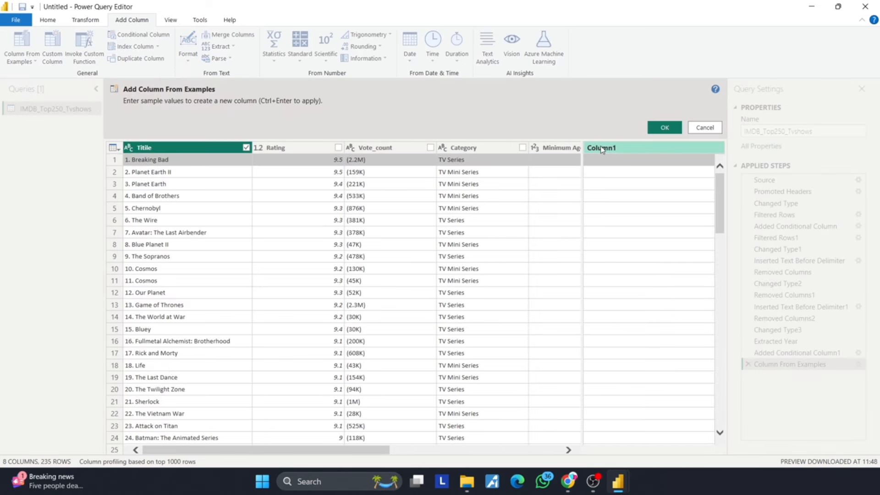
double_click(602, 150)
click(603, 150)
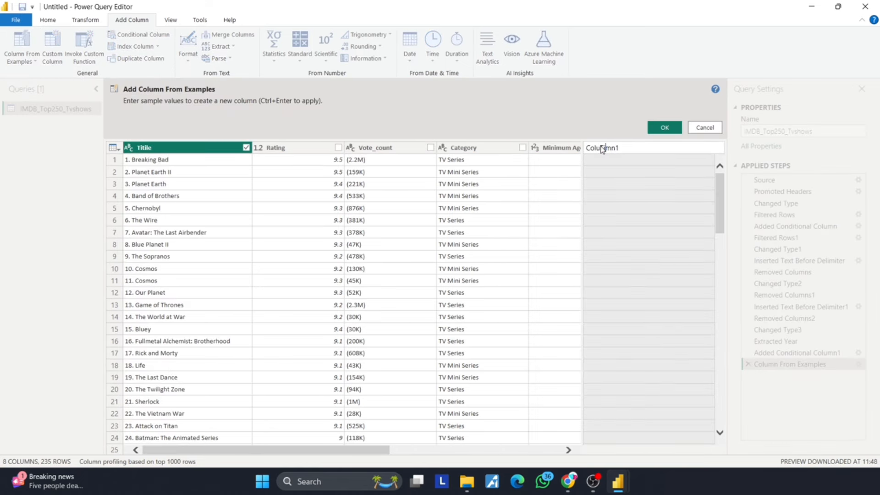
text(Title)
key(BackSpace)
key(BackSpace)
key(BackSpace)
key(BackSpace)
key(BackSpace)
key(BackSpace)
key(BackSpace)
key(BackSpace)
key(BackSpace)
key(BackSpace)
key(BackSpace)
- Enter "Breaking Bad" as the first row's example, check the suggested titles and create the Exact Title column
click(625, 161)
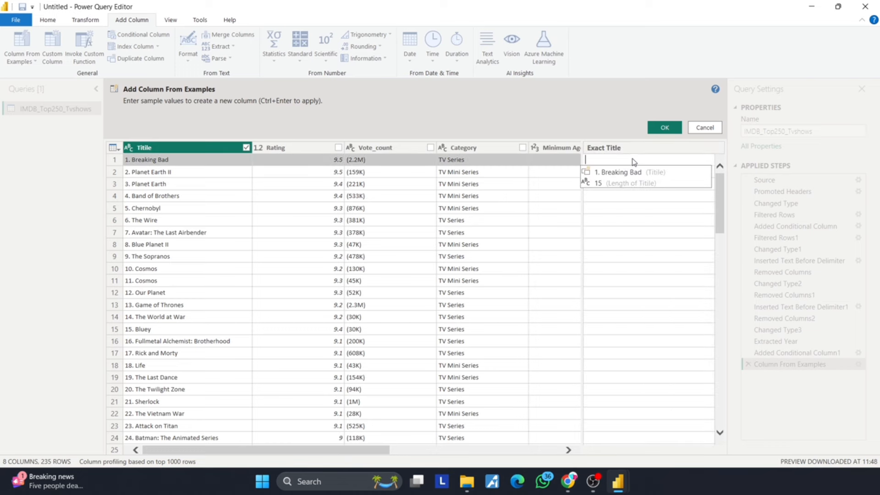
text(Br)
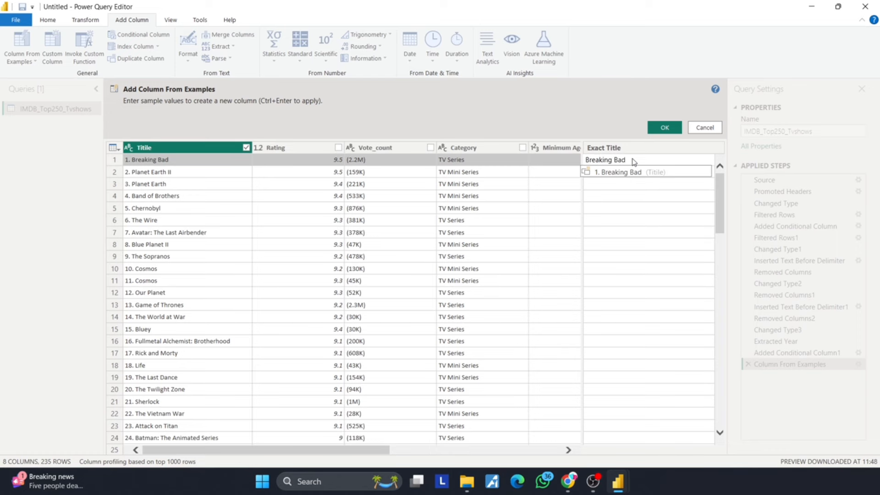
text(eaking Bad)
key(Return)
scroll(628, 313, down, 3)
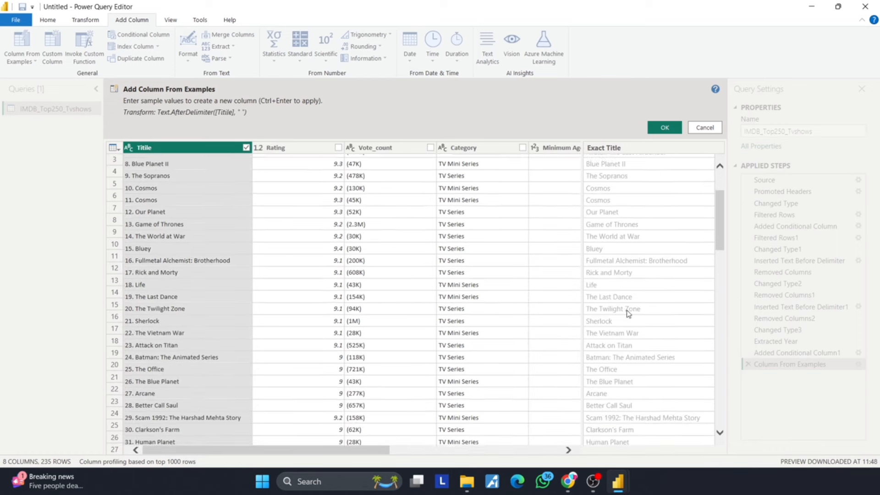
click(665, 128)
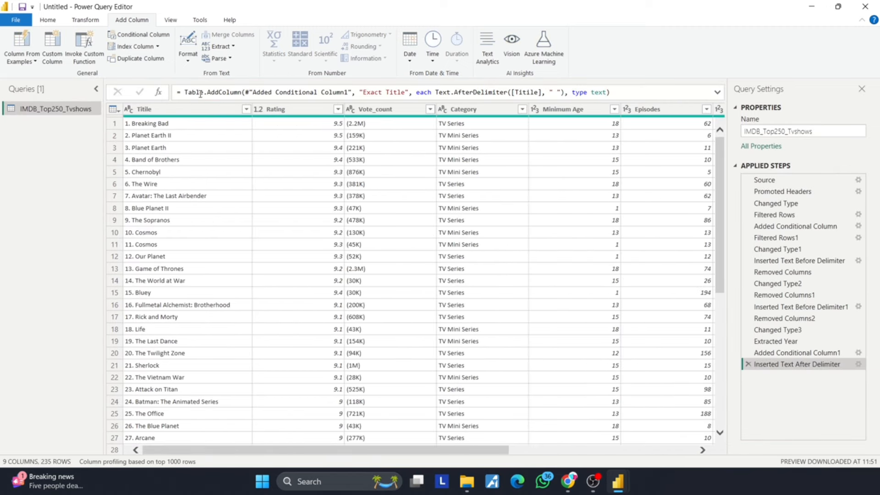
- Remove the original Titile column and move Exact Title to the front of the table
right_click(201, 109)
click(221, 134)
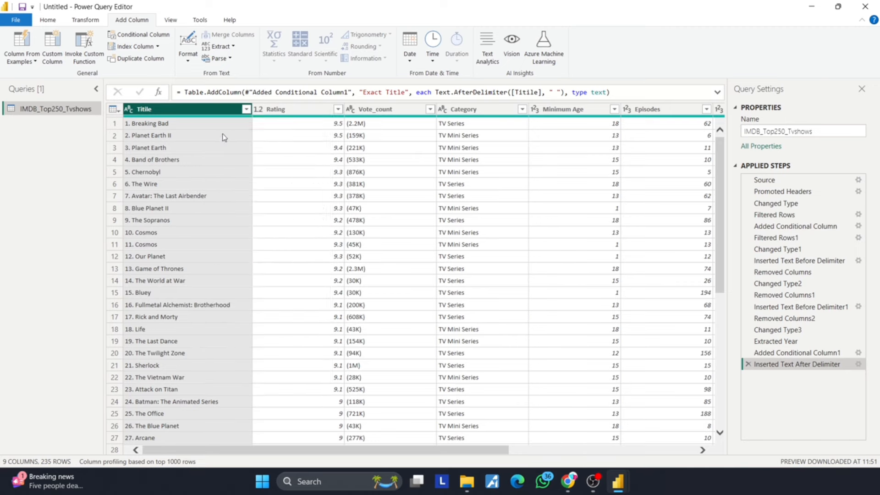
scroll(477, 183, right, 5)
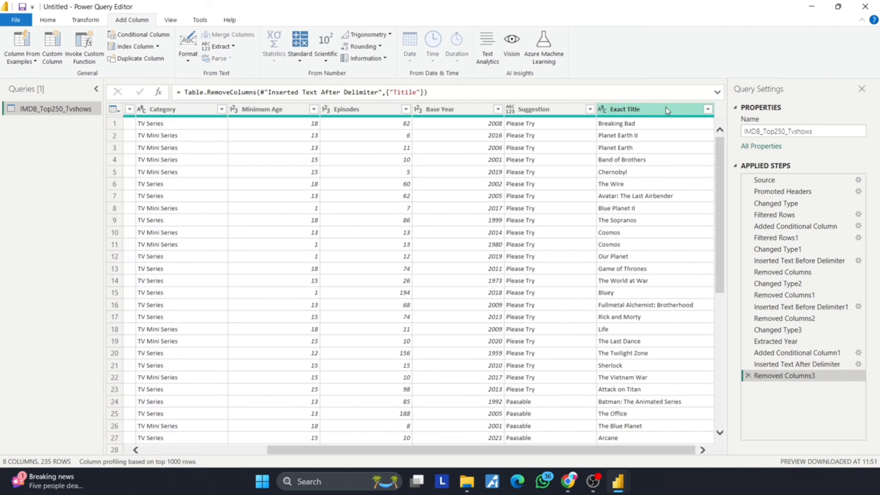
drag(666, 106, 118, 105)
click(444, 173)
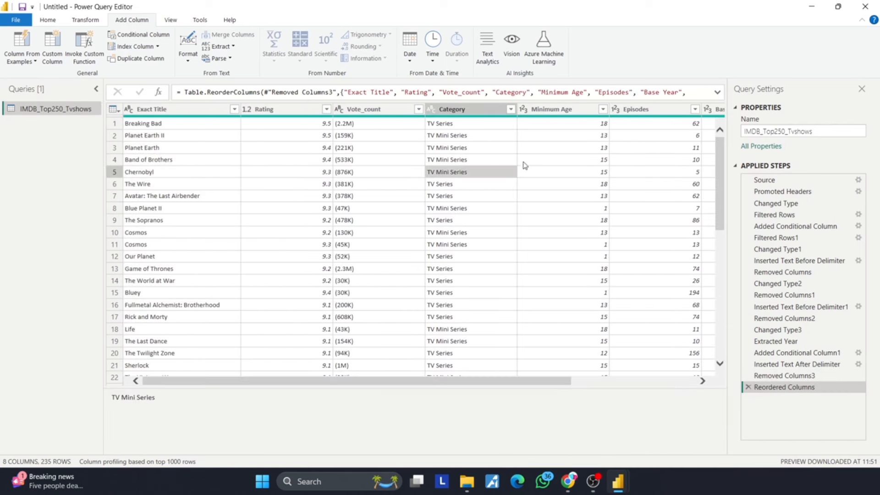
click(535, 174)
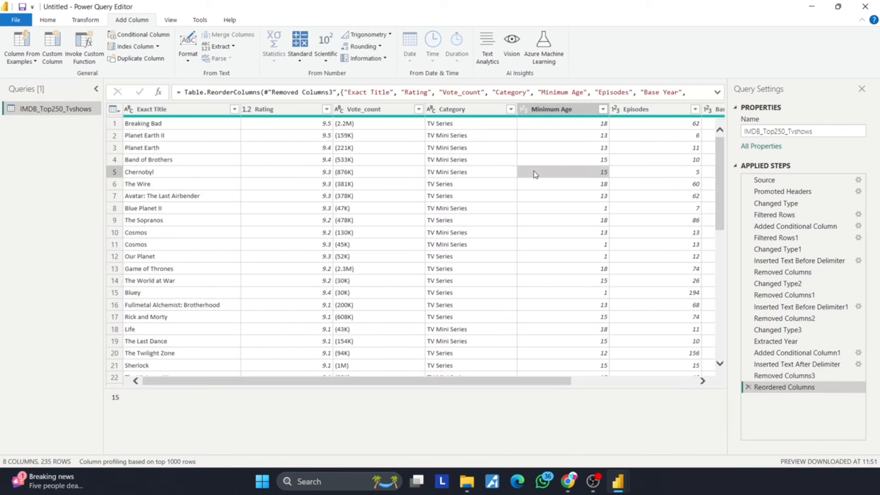
- Close the query editor, apply the changes to load the table, and switch to the Power BI Desktop report
click(48, 20)
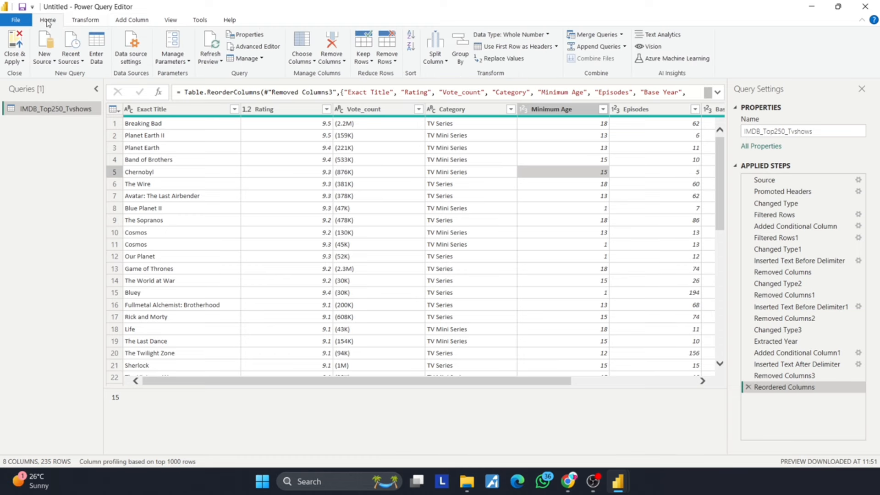
click(16, 55)
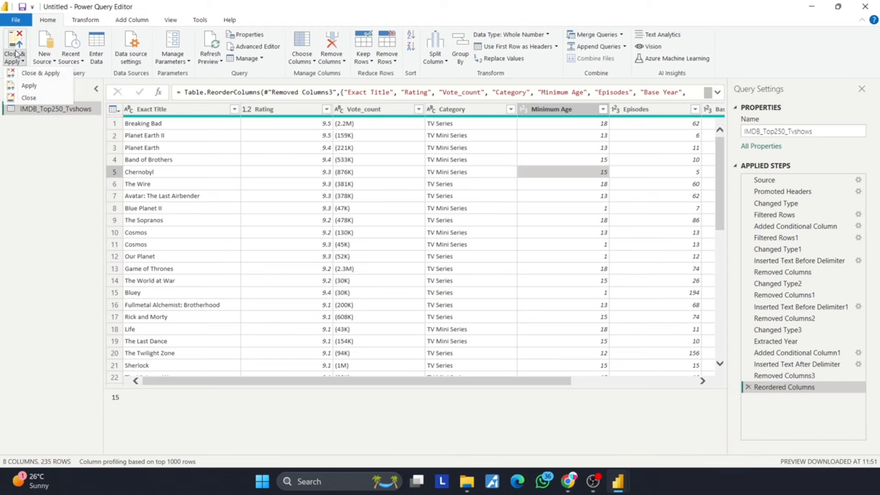
click(33, 75)
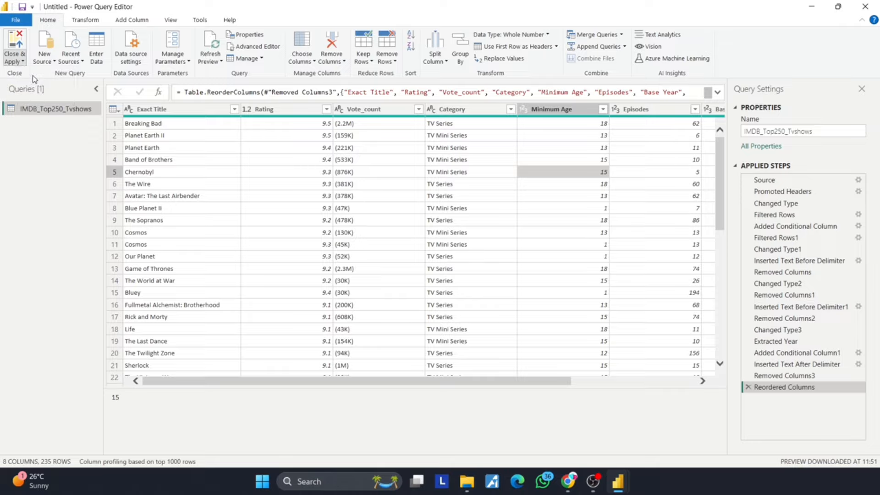
click(618, 481)
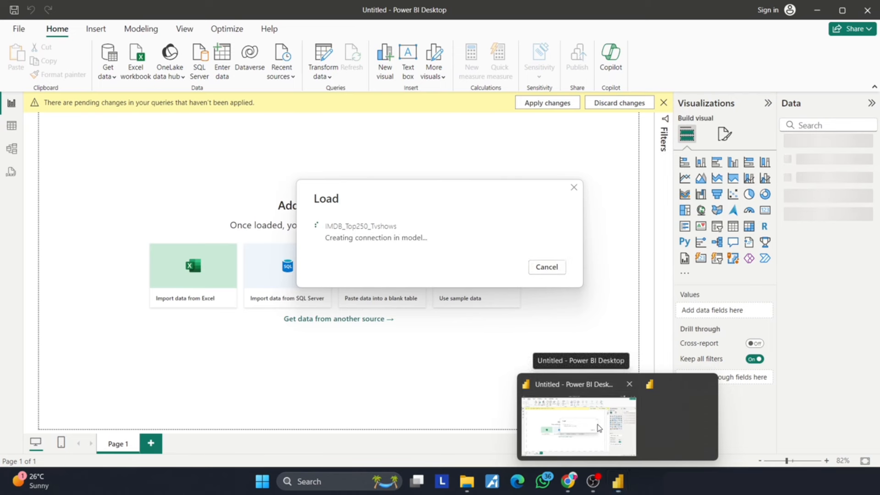
click(598, 428)
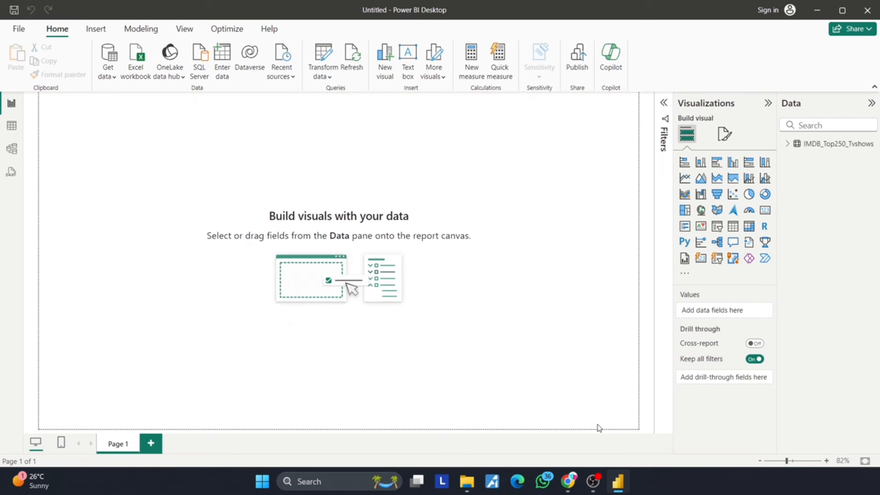
- Add a clustered bar chart with Base Year on the Y-axis and count of Category on the X-axis, and move it towards the page's middle
click(788, 145)
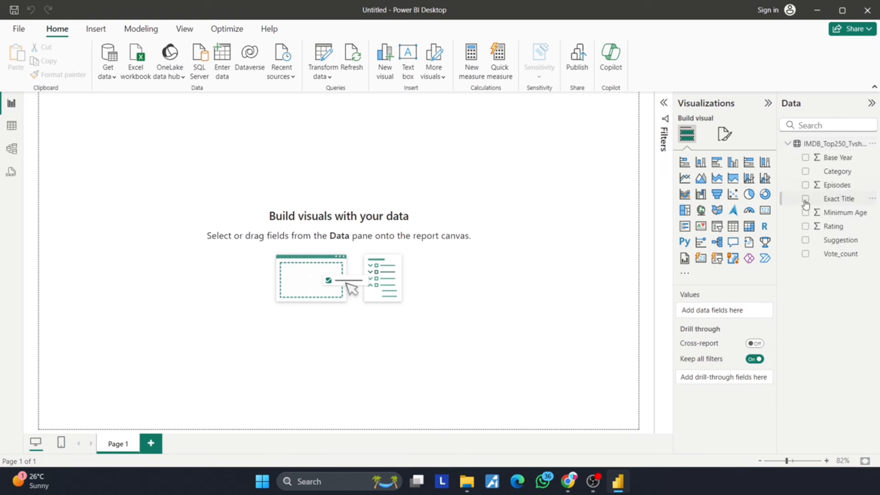
click(664, 257)
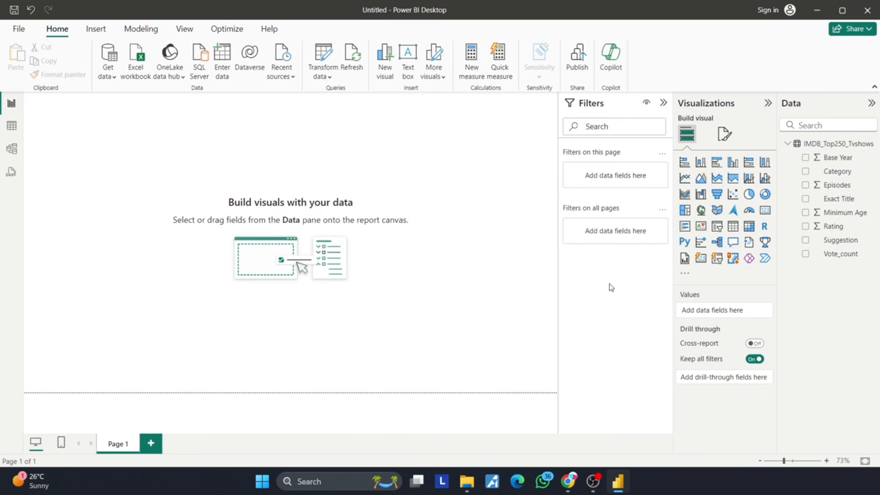
click(717, 164)
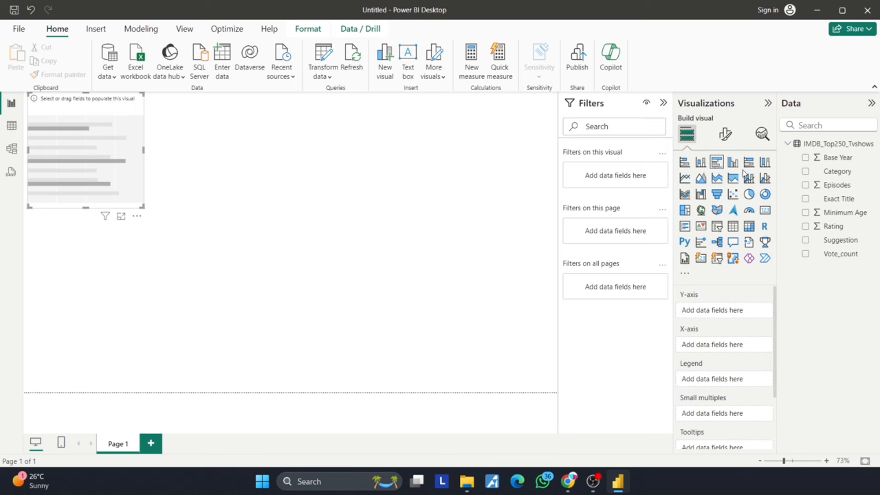
drag(834, 162, 729, 312)
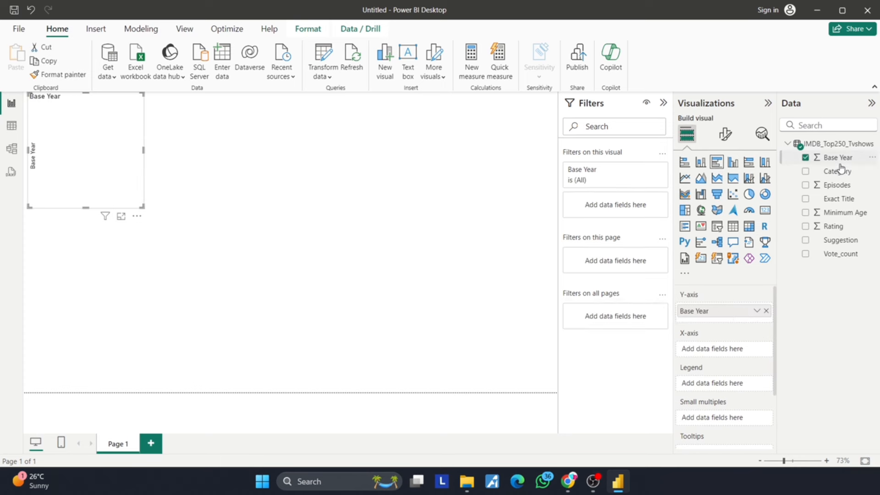
drag(840, 170, 743, 345)
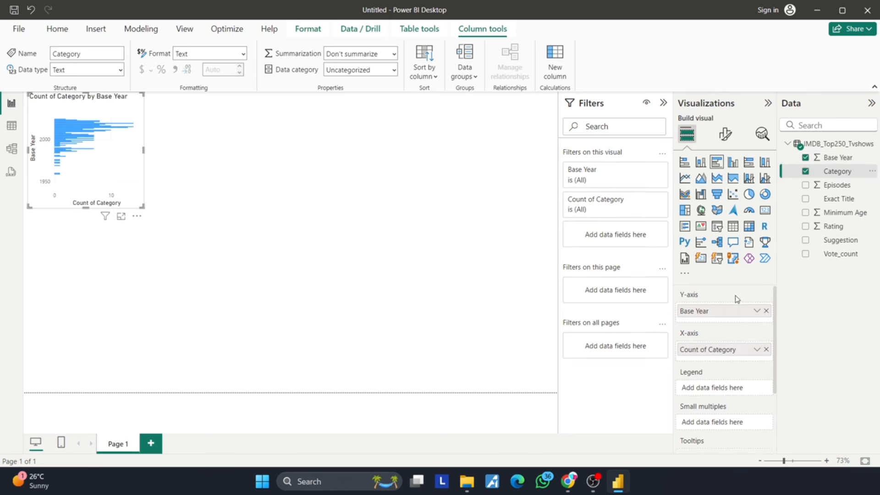
drag(117, 146, 276, 239)
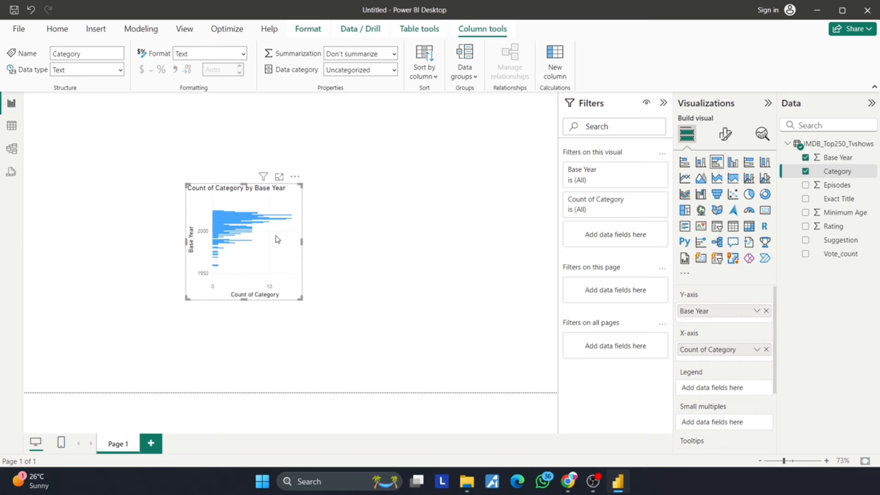